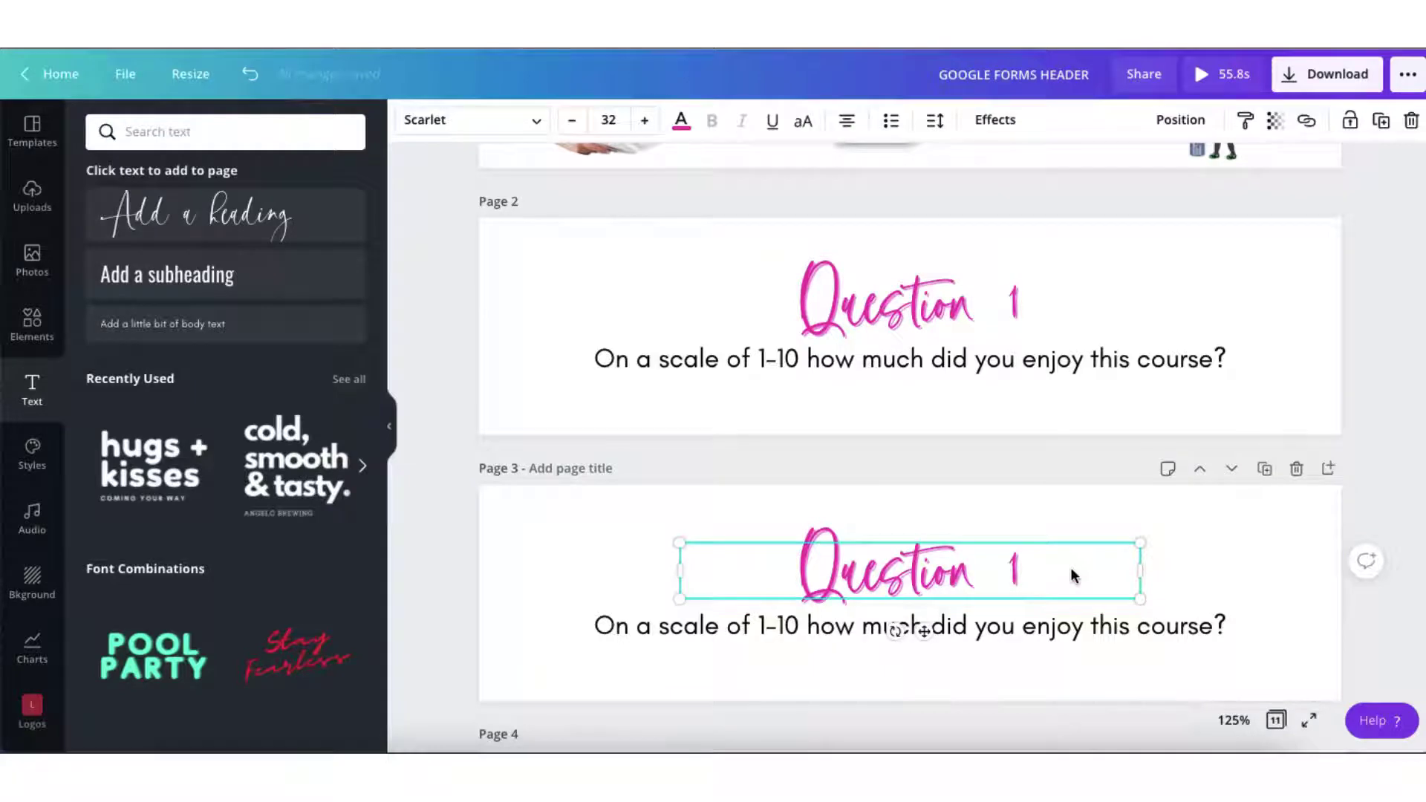
Change the page 3 heading to "Question 2"
click(1071, 570)
key(BackSpace)
text(2)
click(628, 631)
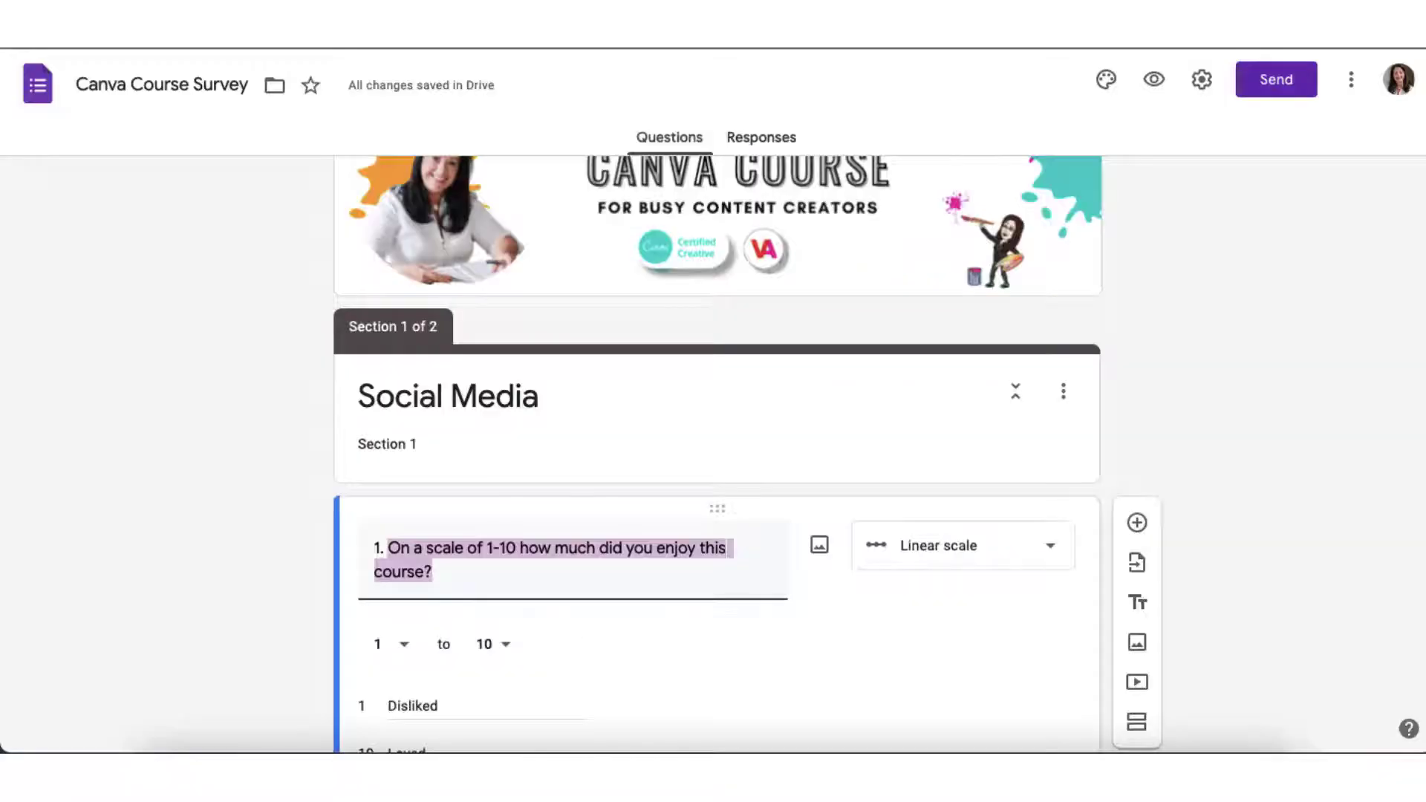
Switch to the Canva Course Survey in Google Forms and copy question 2's text, "Which lesson did you enjoy the most?", without its number
scroll(791, 491, down, 7)
click(649, 448)
click(668, 385)
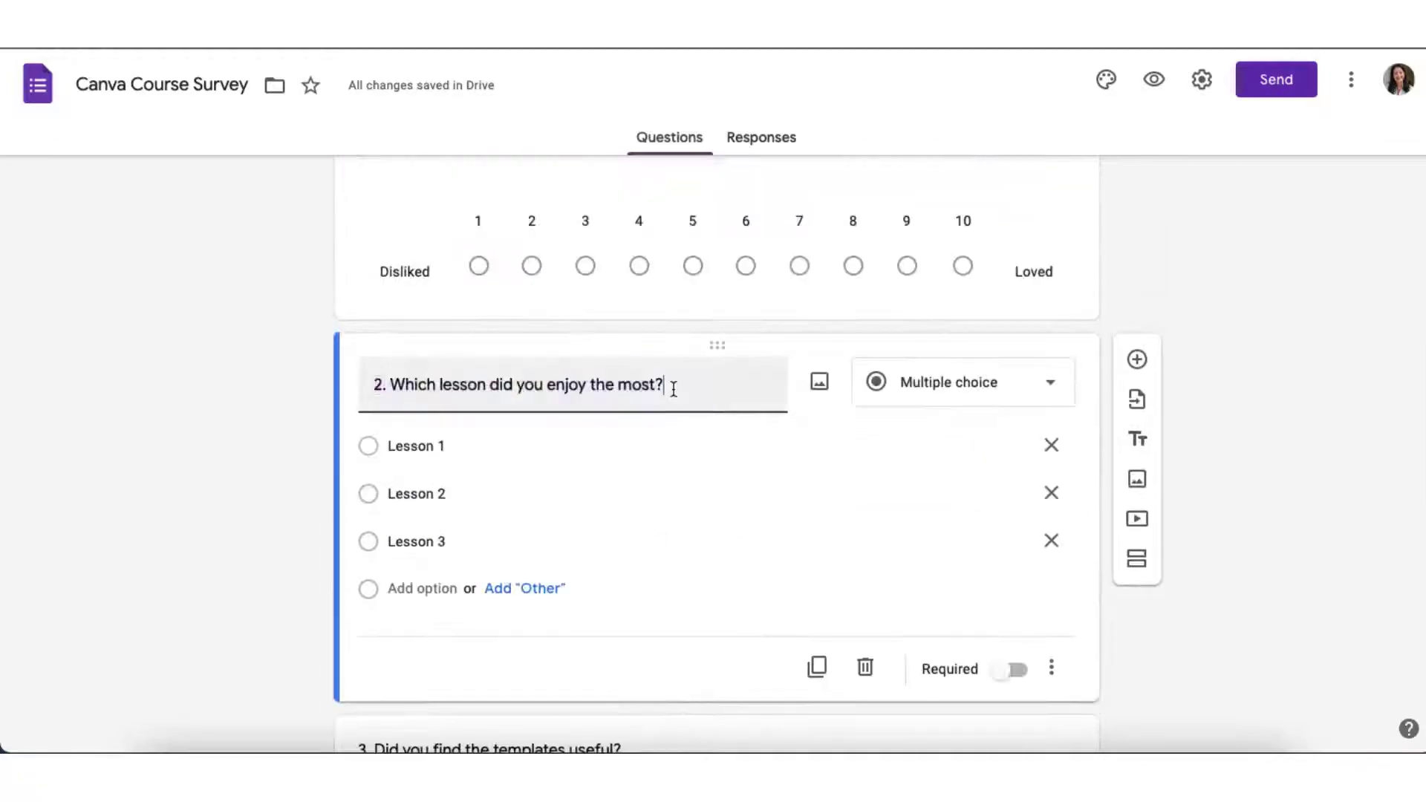
drag(668, 385, 392, 386)
key(ctrl+c)
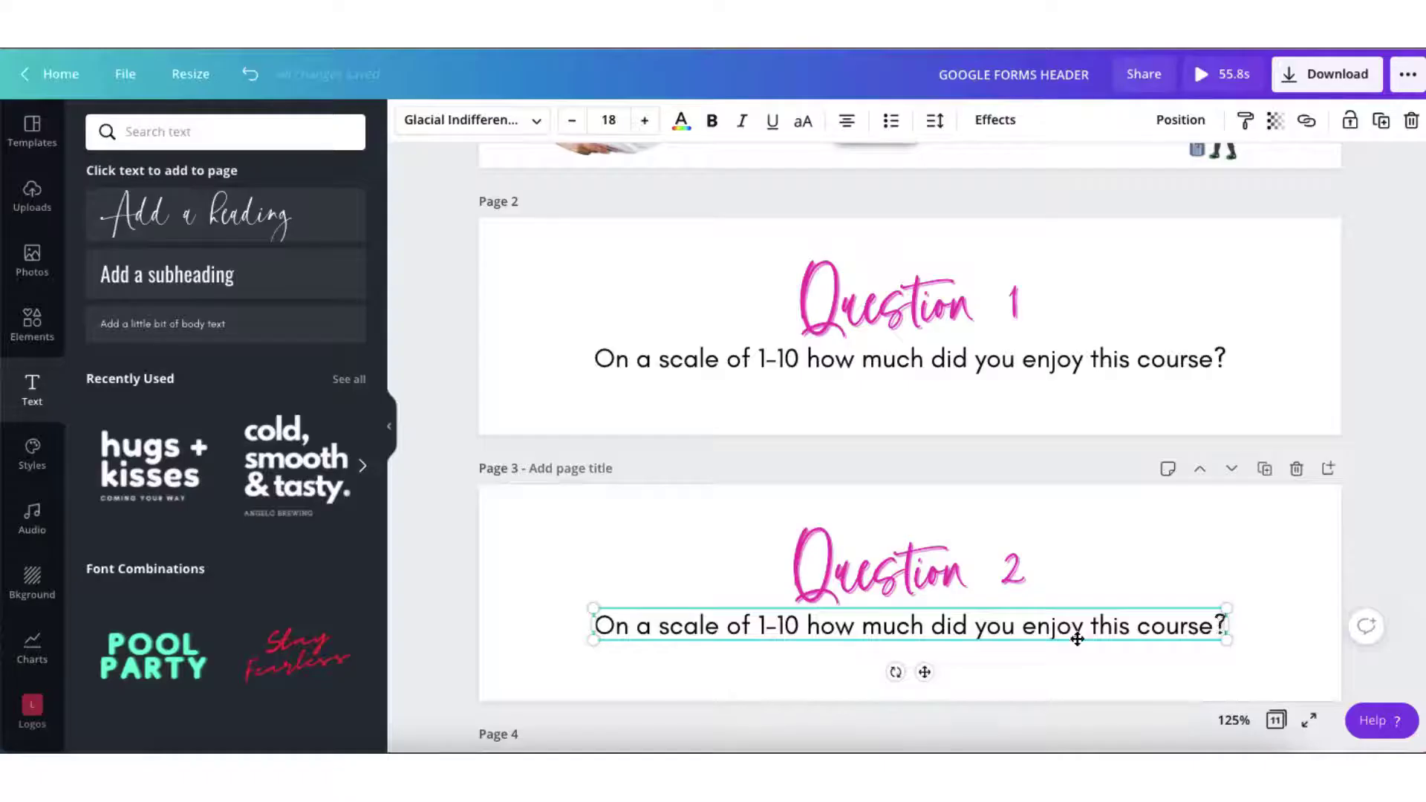
Back in Canva, replace the question text on page 3 with the copied "Which lesson did you enjoy the most?"
drag(1225, 626, 589, 611)
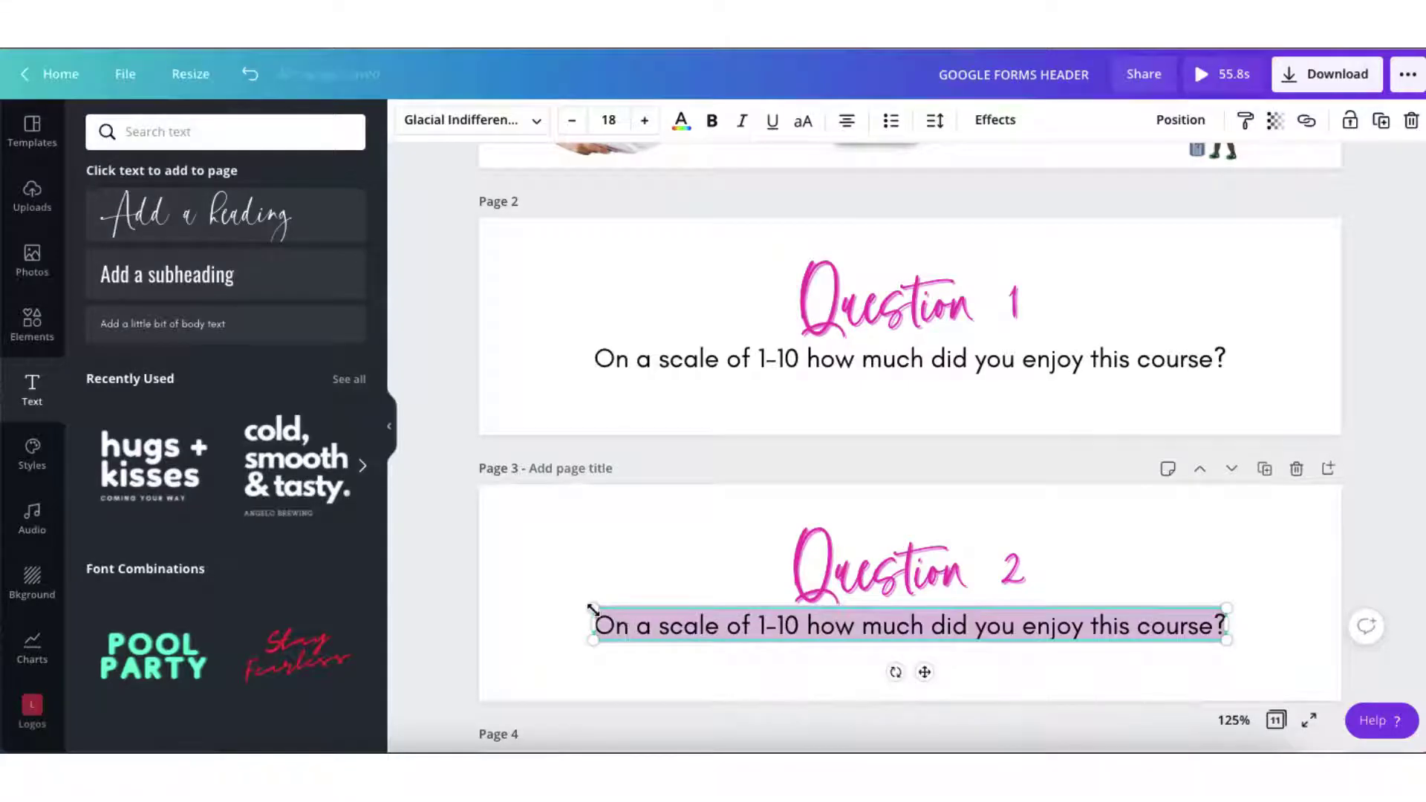
key(ctrl+v)
click(1260, 618)
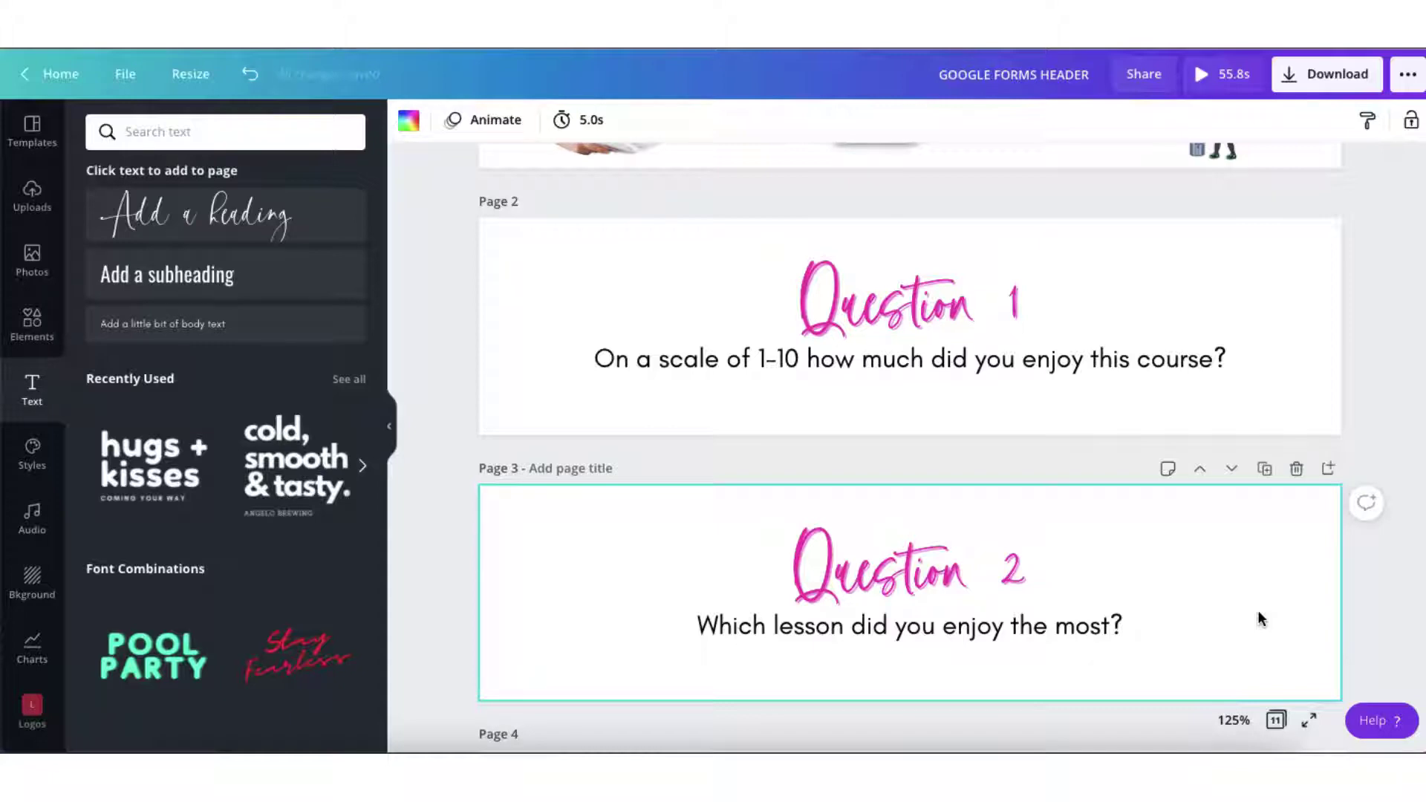
Duplicate page 3 and change the heading on the new page 4 to "Question 3"
click(1264, 468)
click(1038, 599)
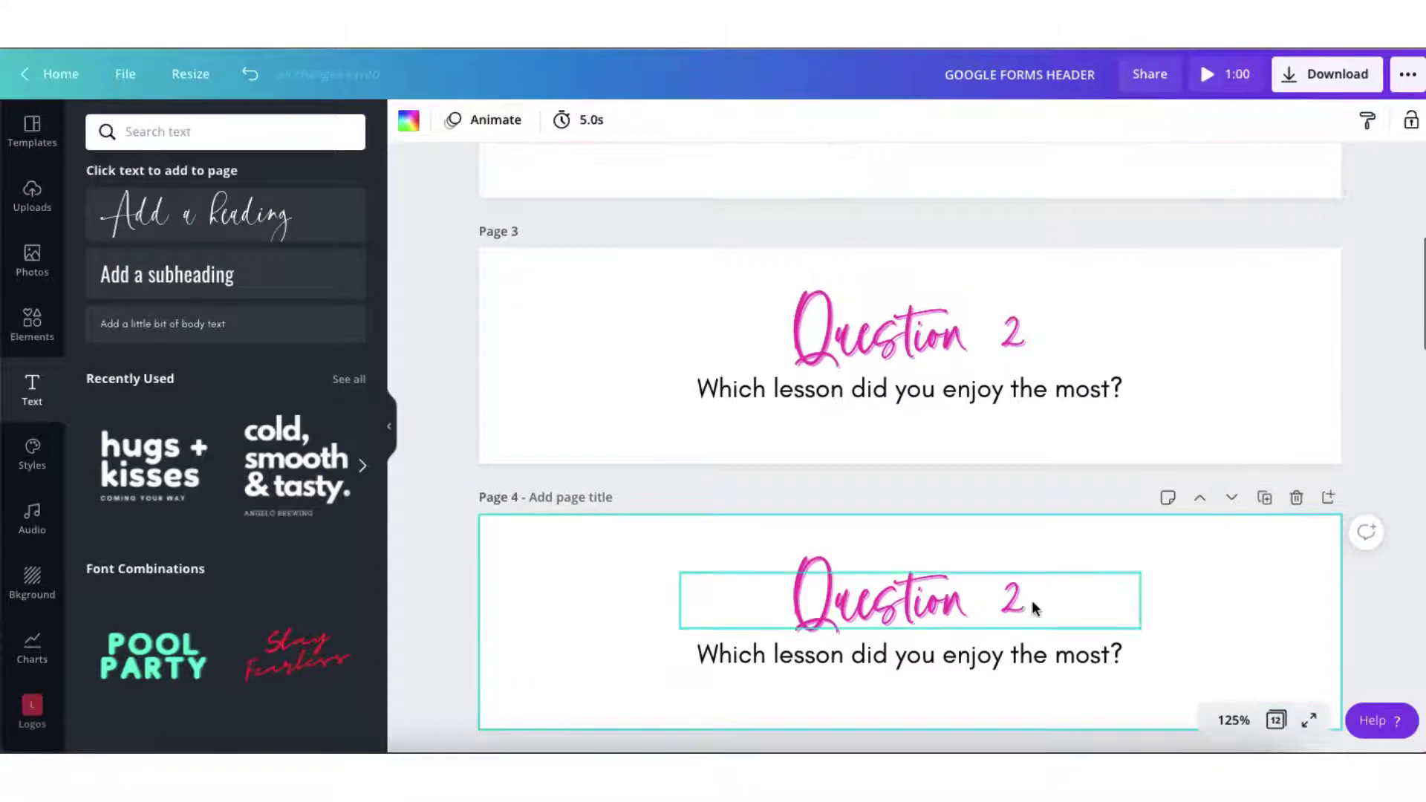
click(1033, 602)
key(BackSpace)
text(3)
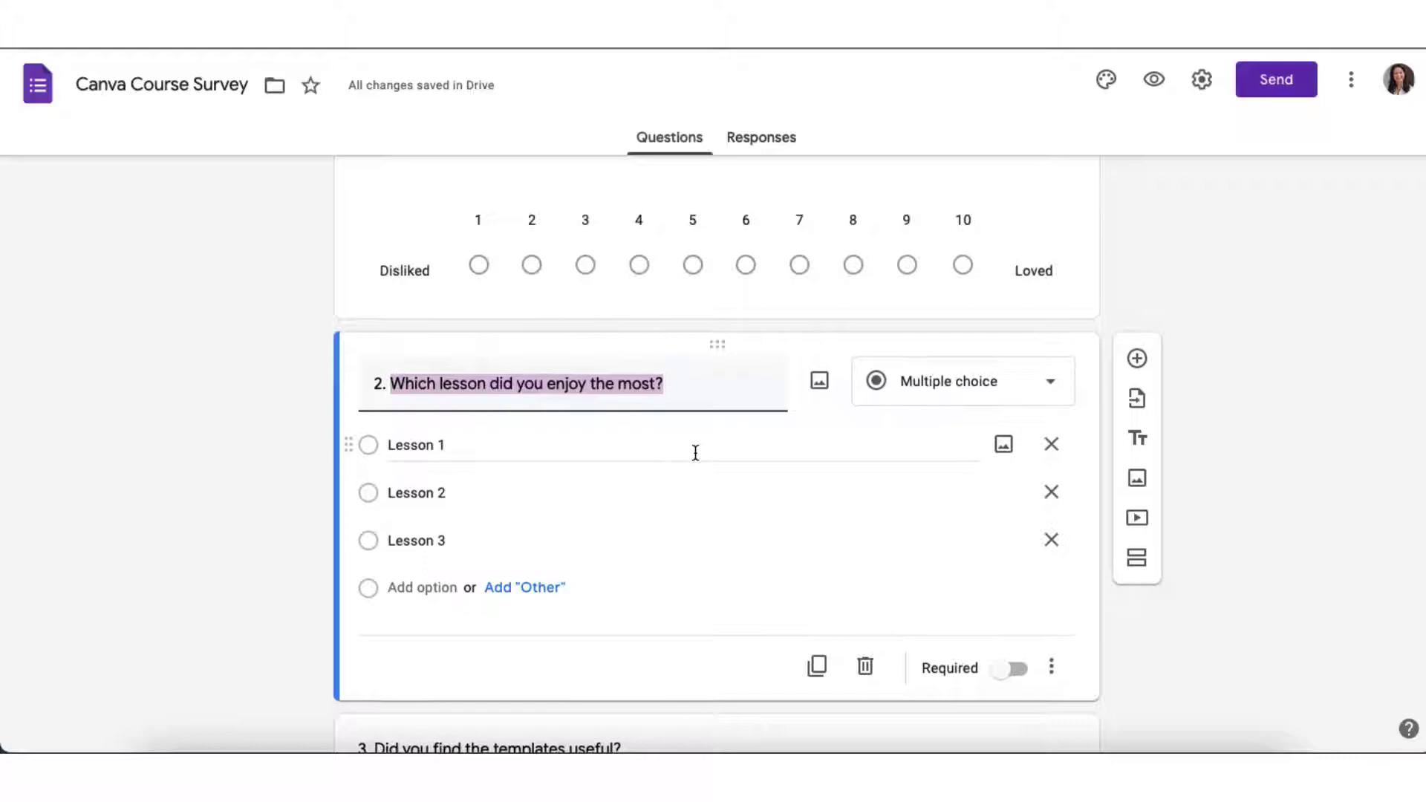
In the Google Forms survey, copy question 3's text, "Did you find the templates useful?", without its number
scroll(627, 447, down, 5)
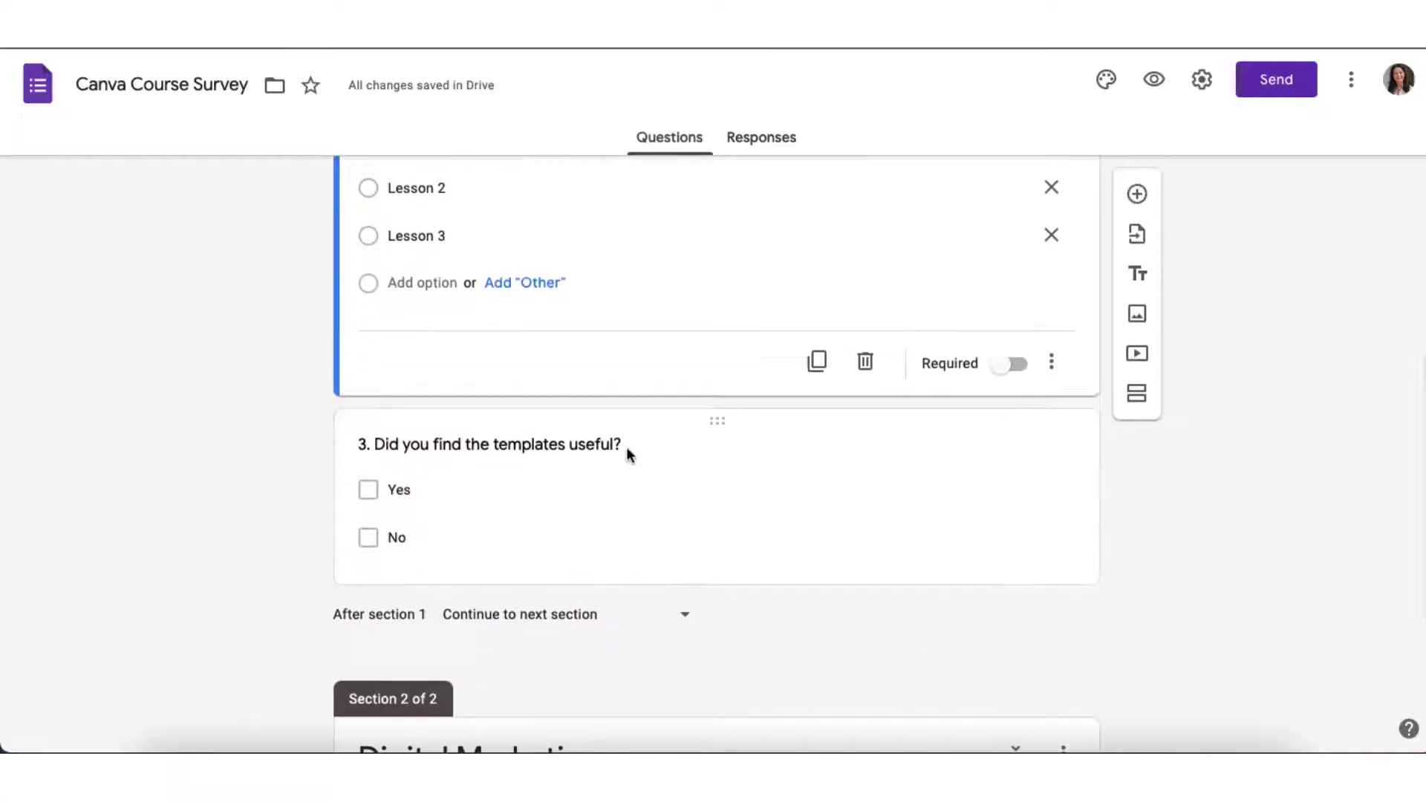
click(626, 447)
triple_click(657, 321)
key(ctrl+c)
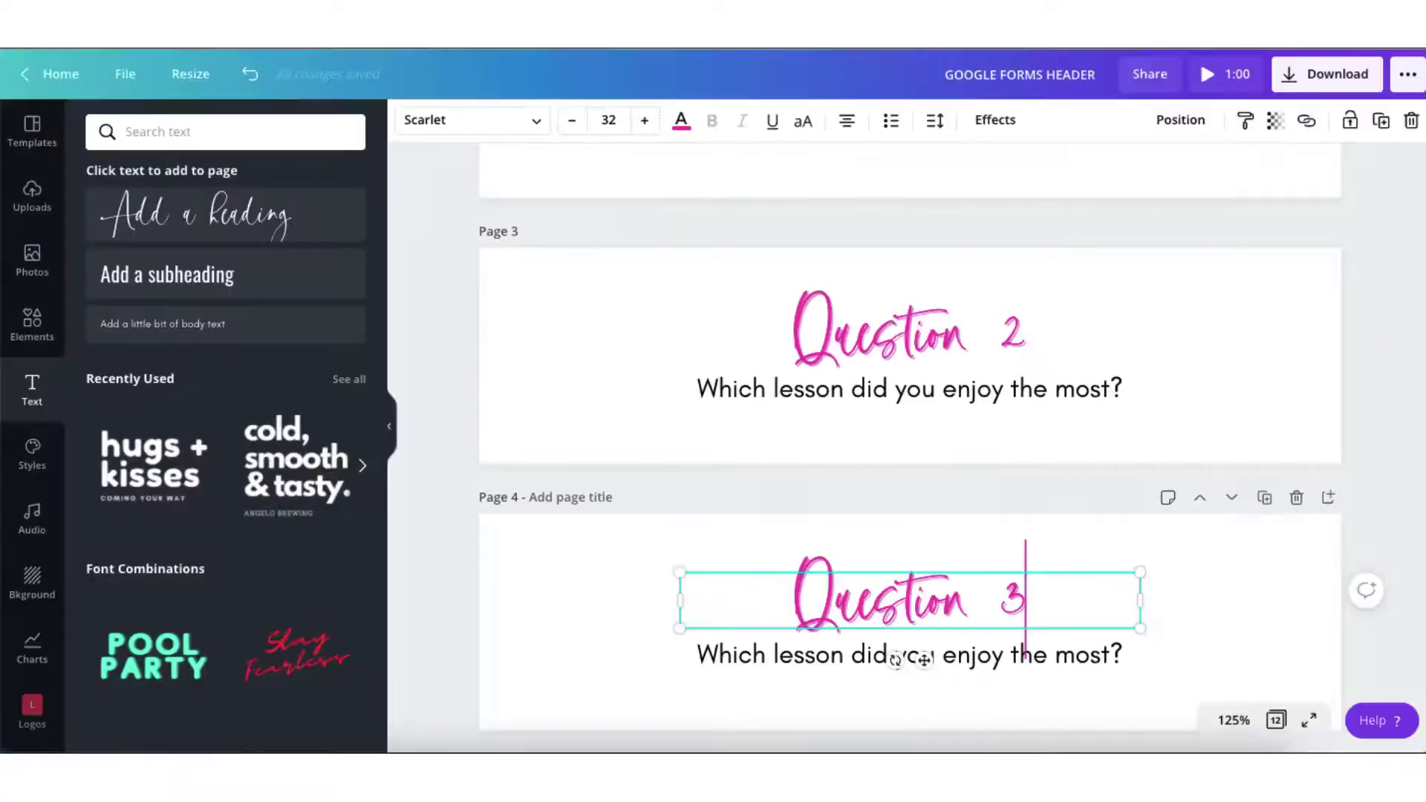
Back in Canva, widen the question text box on page 4 and replace its text with "Did you find the templates useful?"
click(1030, 603)
drag(1122, 589, 1204, 589)
drag(1161, 589, 739, 589)
key(ctrl+v)
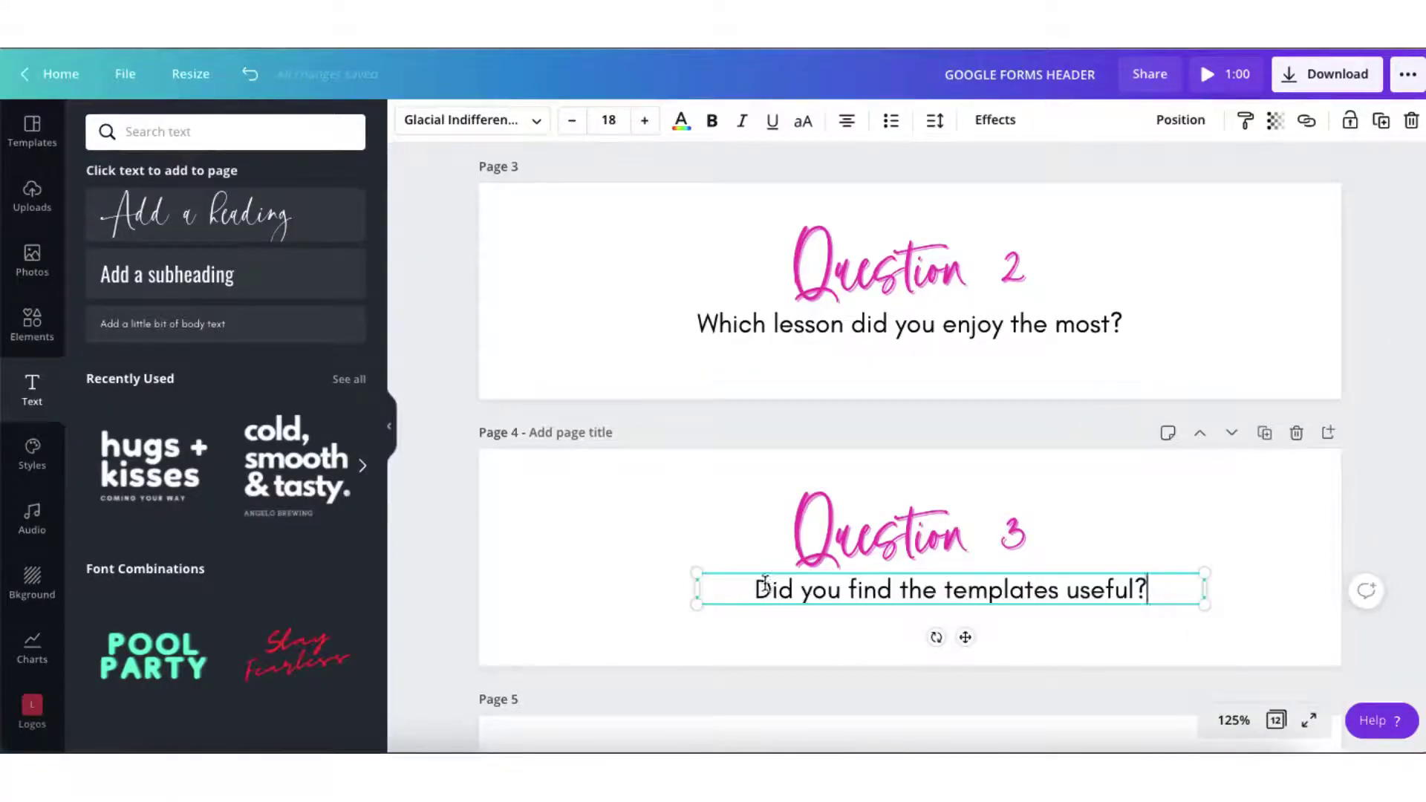
Duplicate page 4 and change the heading on the new page 5 to "Question 4"
click(1265, 433)
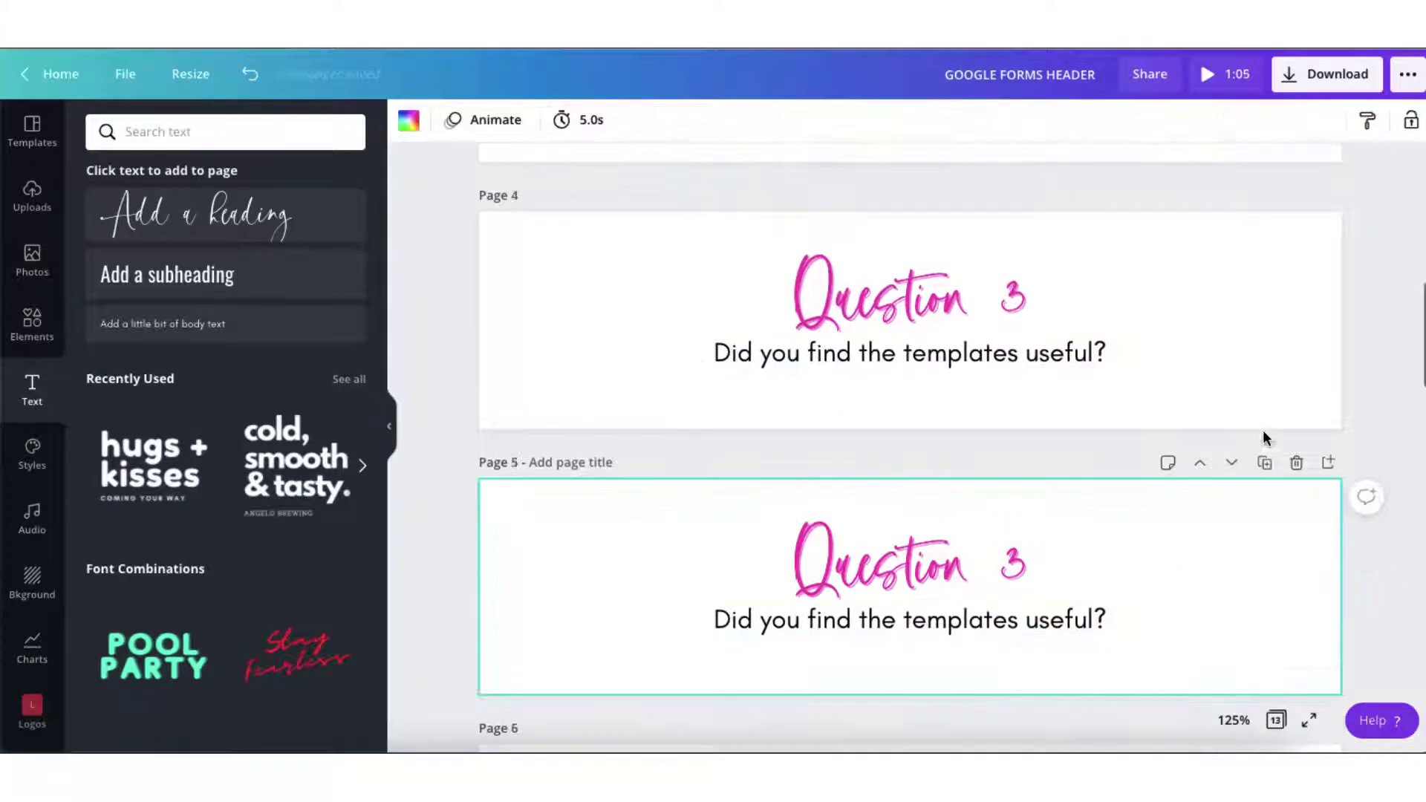
double_click(1031, 551)
key(BackSpace)
text(4)
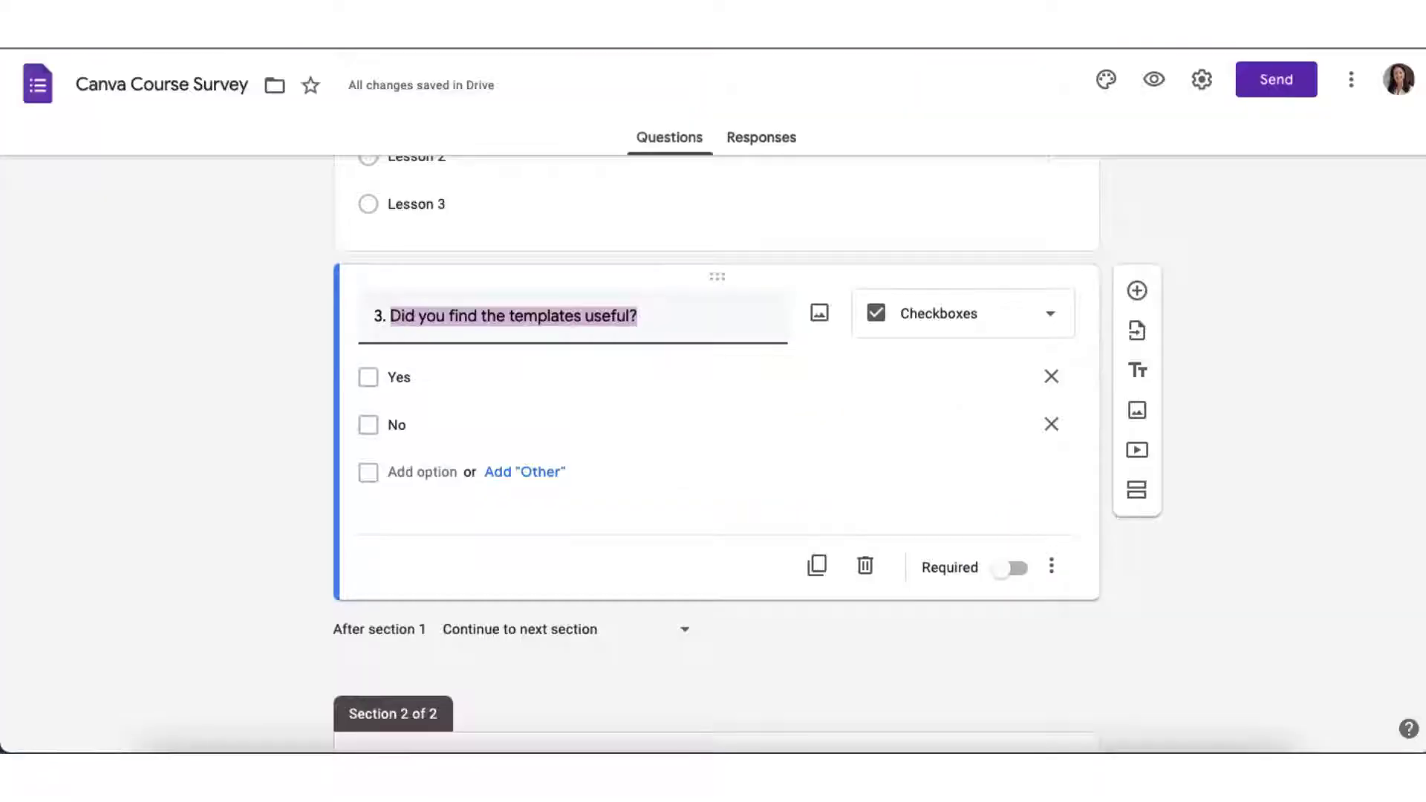
In the Google Forms survey, copy the Digital Marketing section's question, "What were the most useful learning outcomes?"
scroll(791, 501, down, 5)
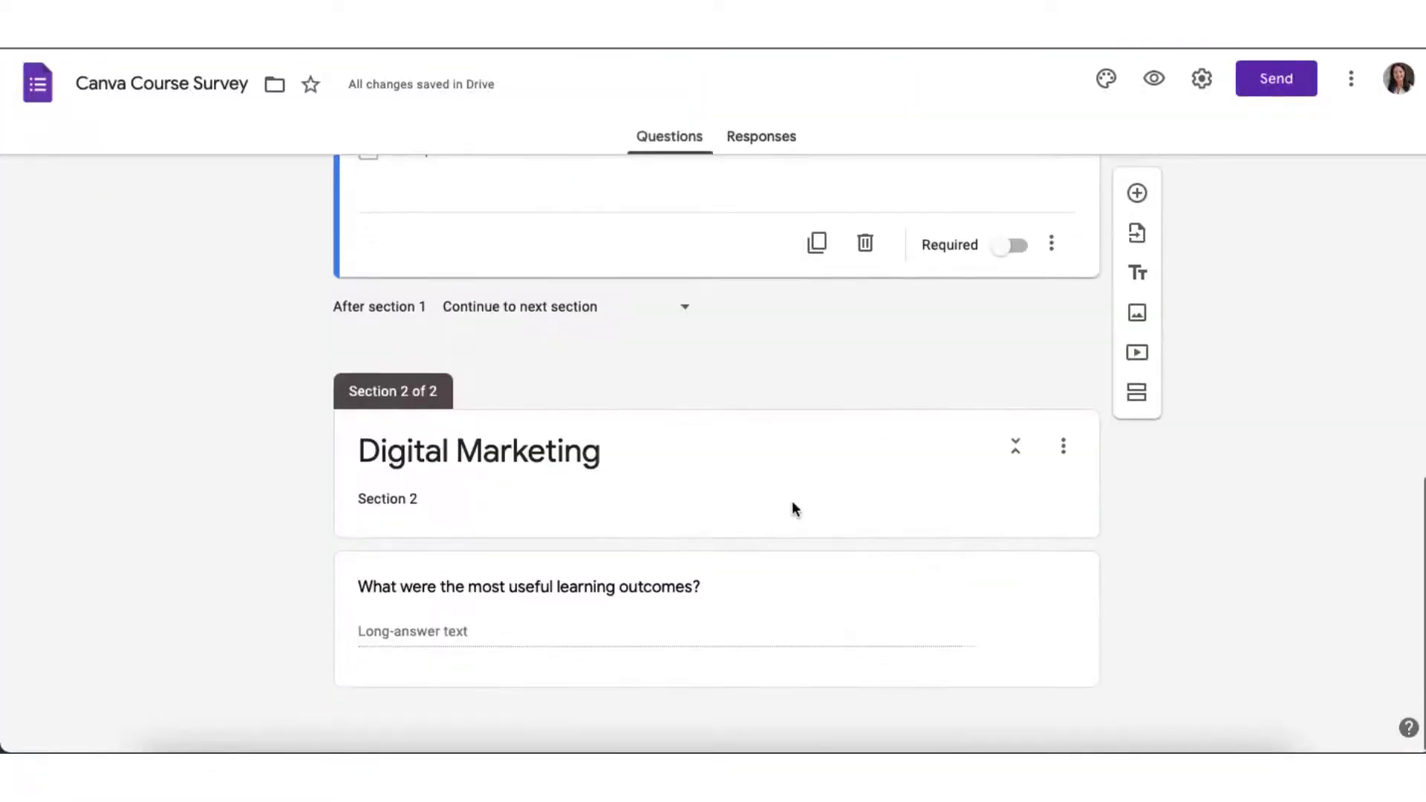
click(715, 581)
drag(722, 500, 367, 500)
key(ctrl+c)
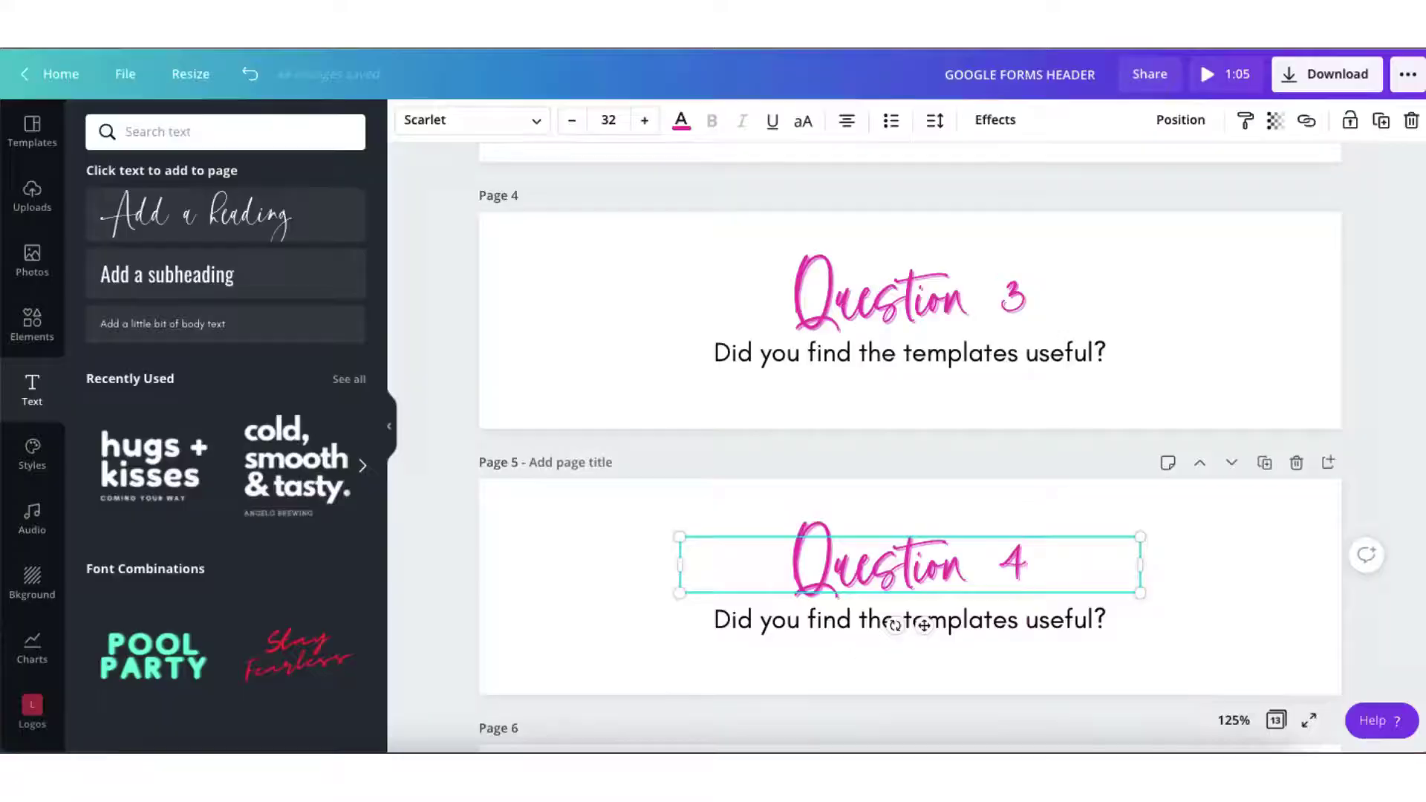
In Canva, replace page 5's question with "What were the most useful learning outcomes?" and widen its text box to fit one line
click(1102, 624)
drag(1102, 624, 672, 618)
key(ctrl+v)
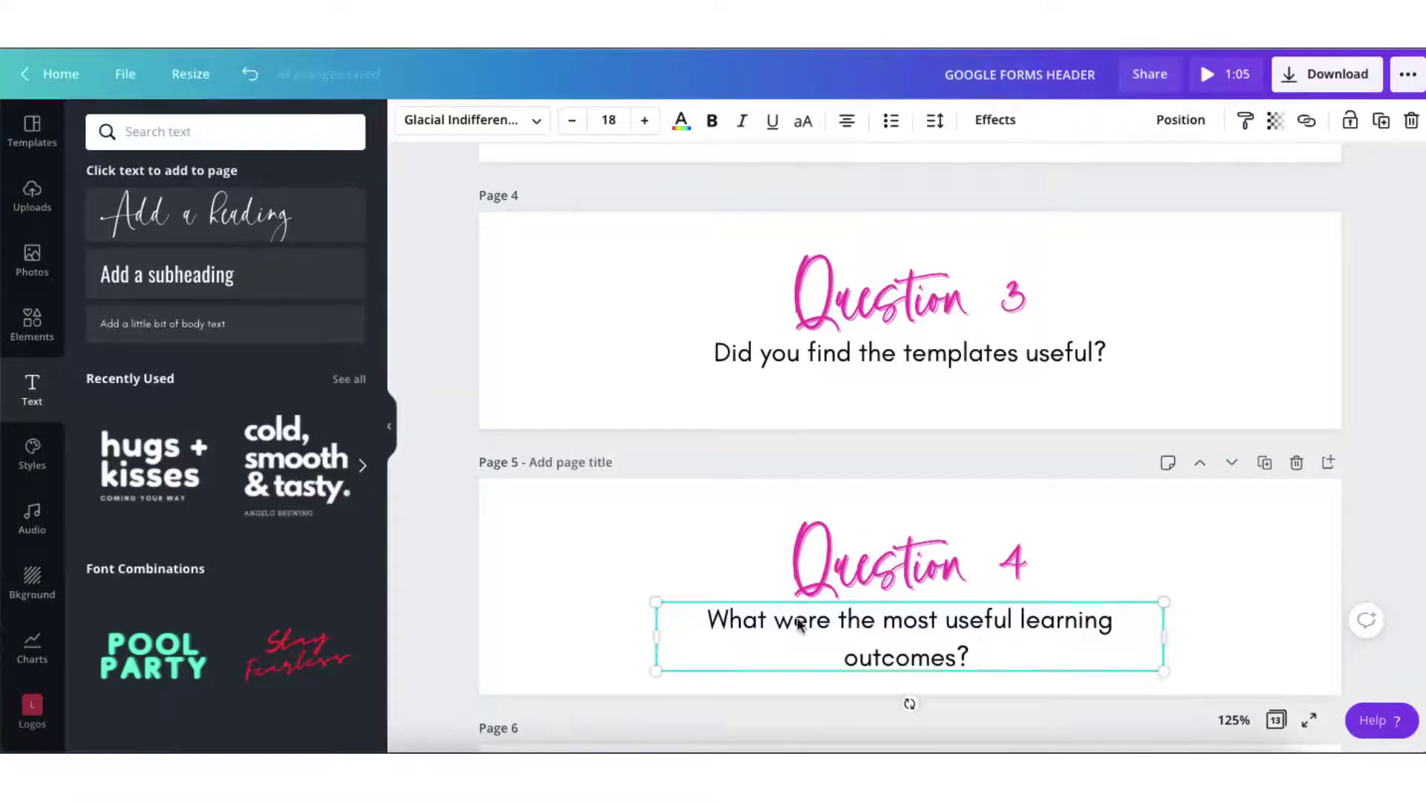
drag(1164, 637, 1290, 637)
drag(991, 666, 924, 662)
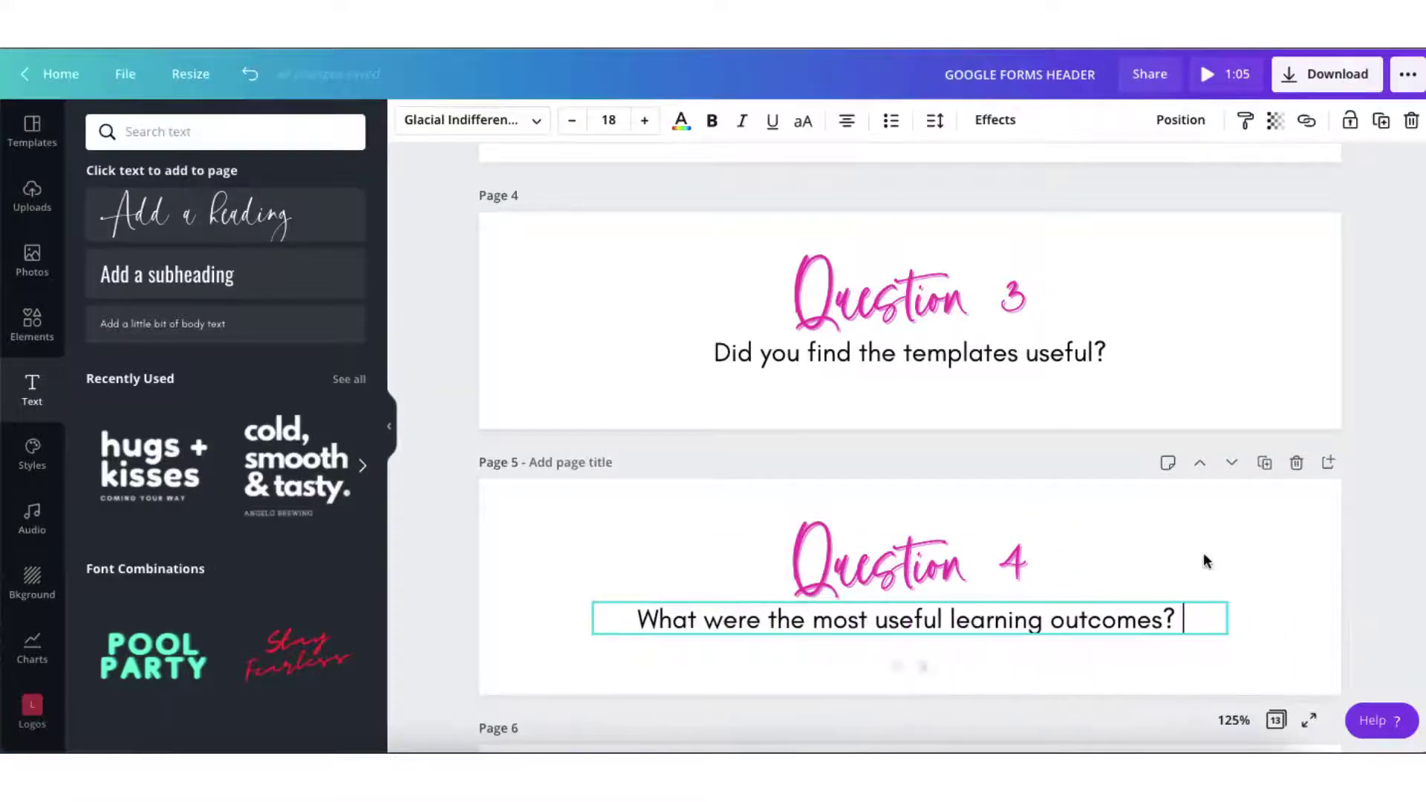
click(1210, 554)
Add a blank page after page 5 and fill its background with the laptop-typing photo with the mug from BRAND PHOTOS & ASSETS
scroll(1210, 555, up, 5)
scroll(1210, 554, down, 5)
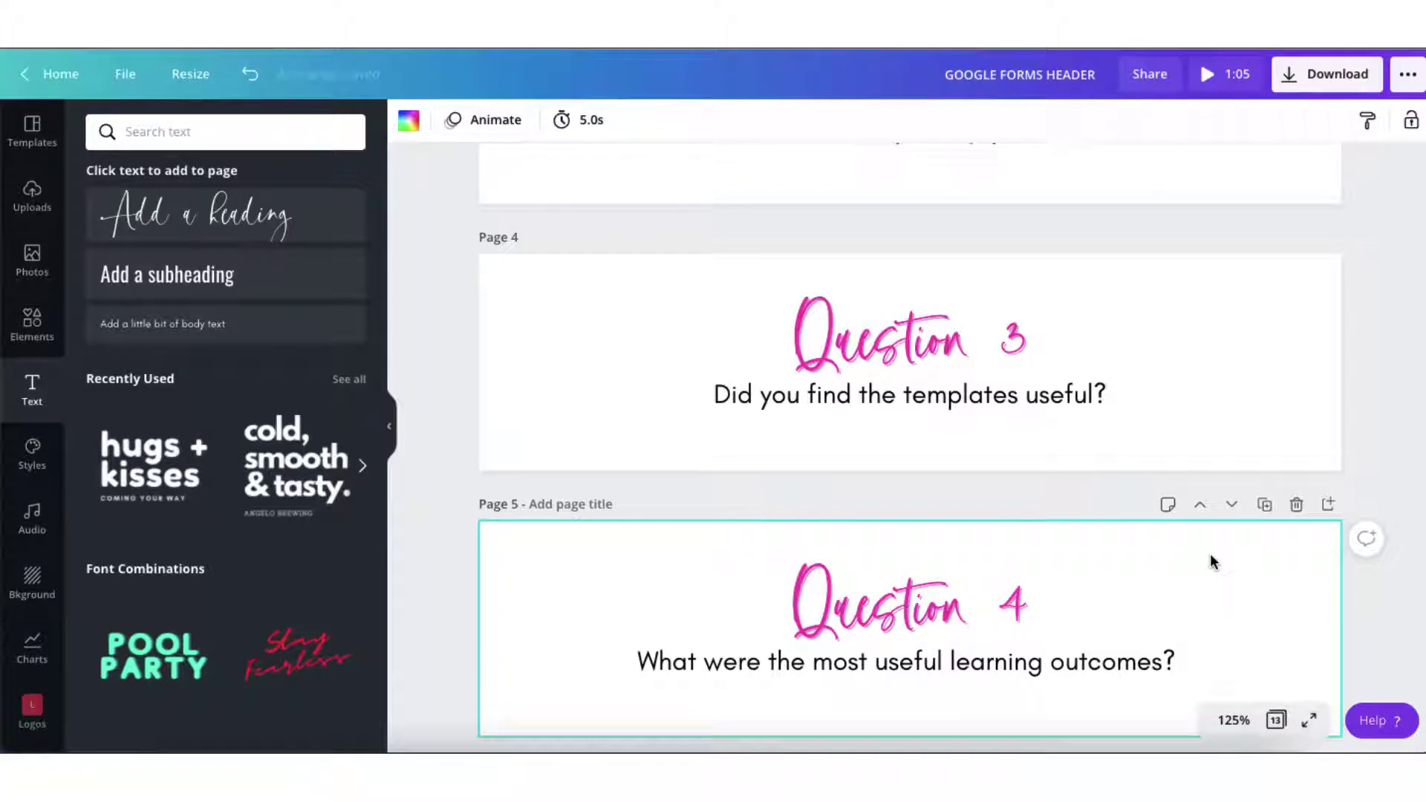
click(1328, 505)
scroll(16, 609, down, 6)
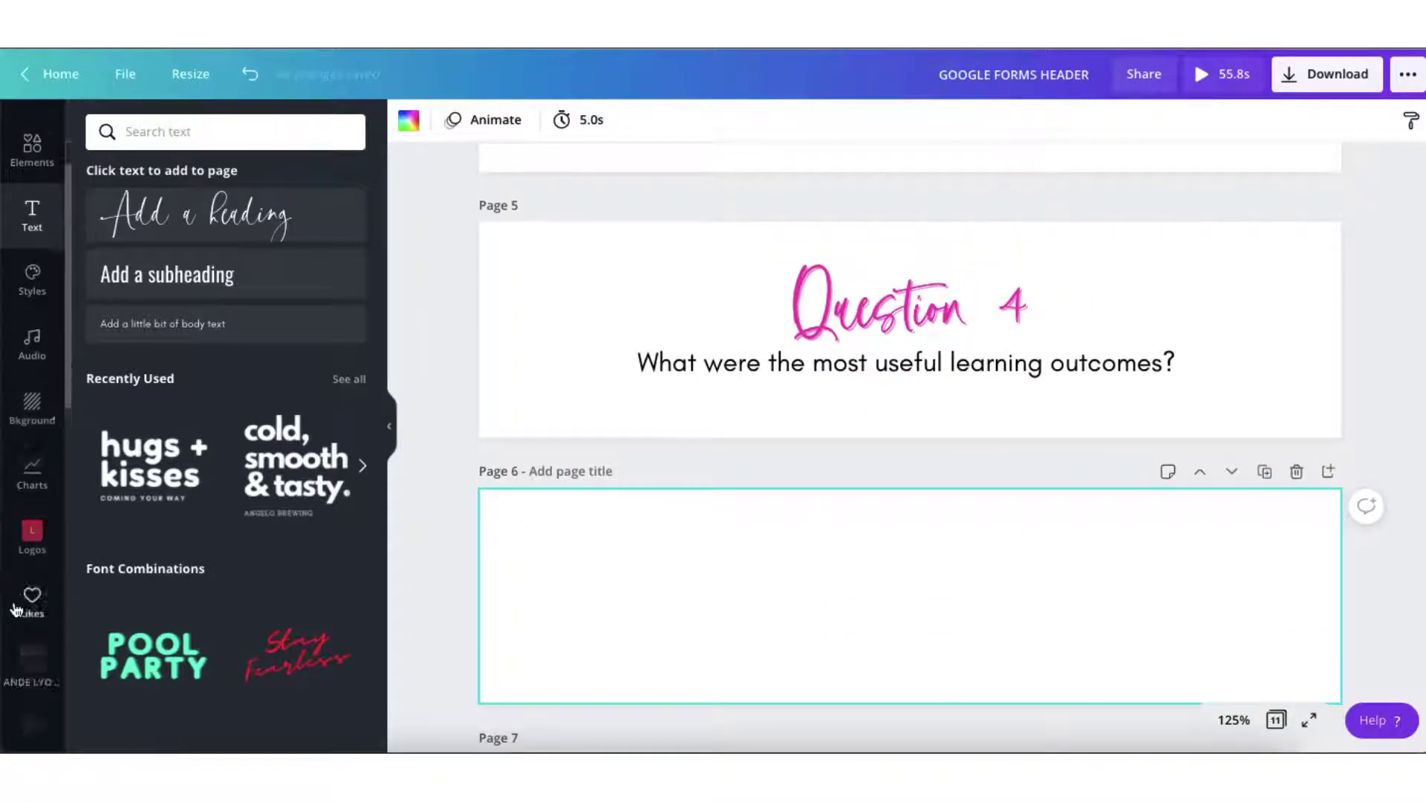
click(28, 656)
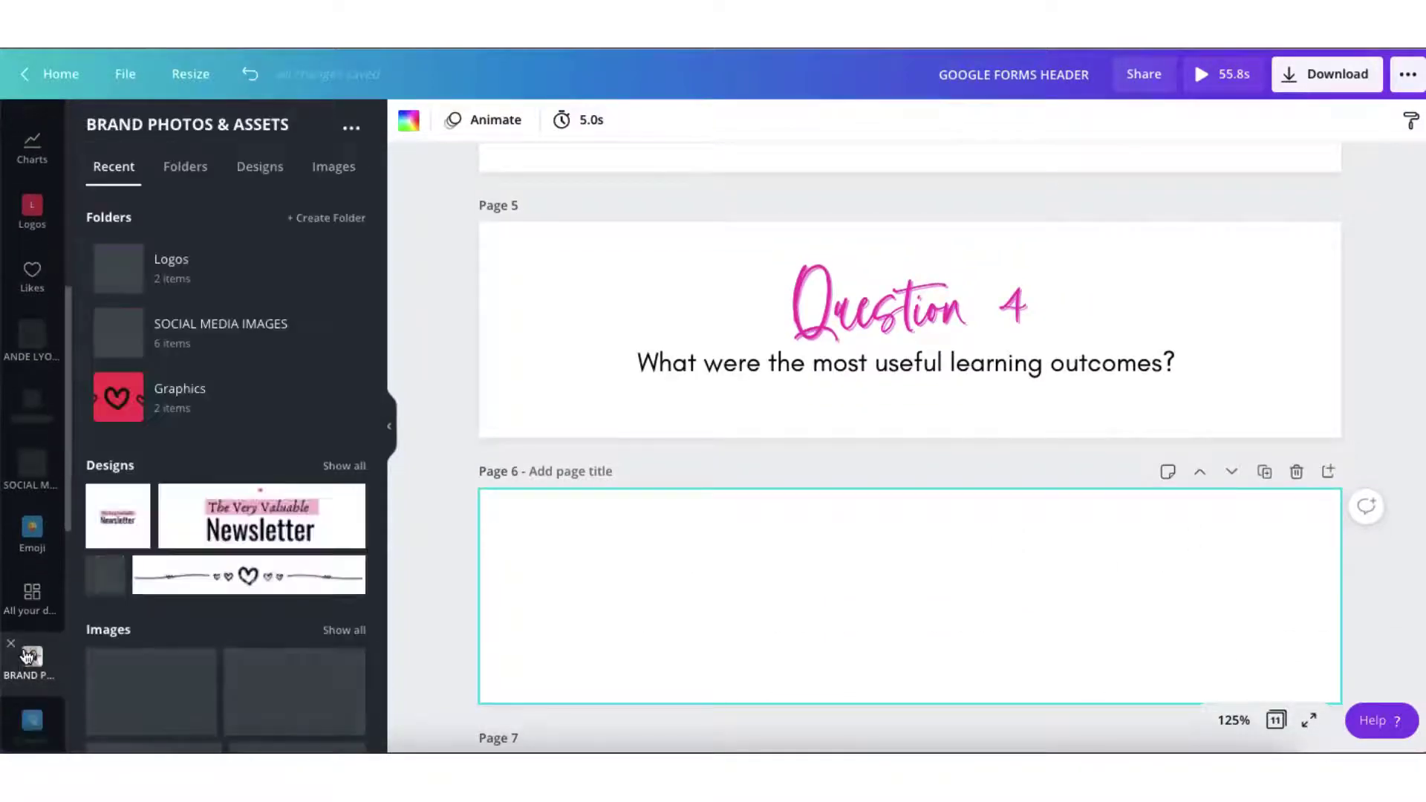
click(318, 179)
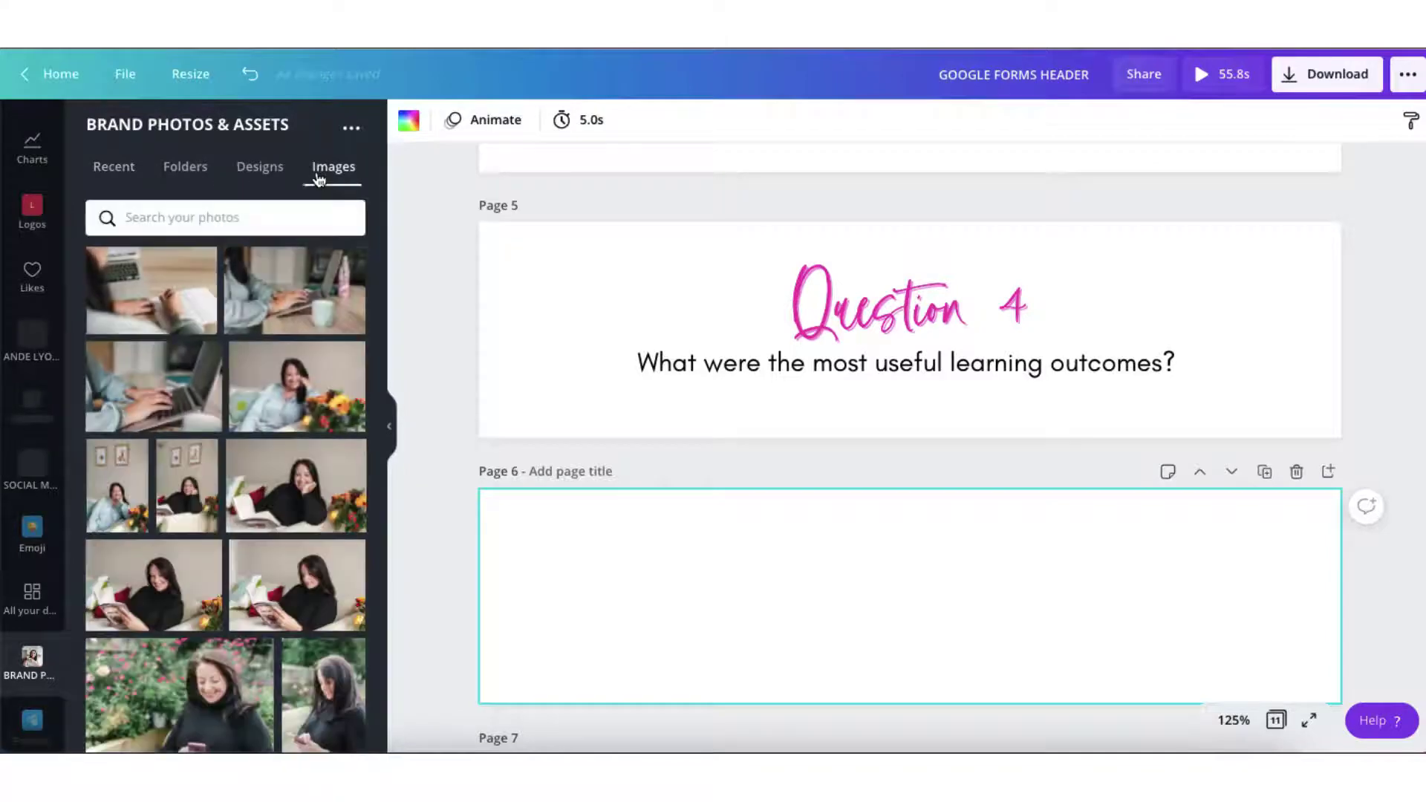
drag(277, 305, 662, 521)
double_click(661, 560)
click(438, 121)
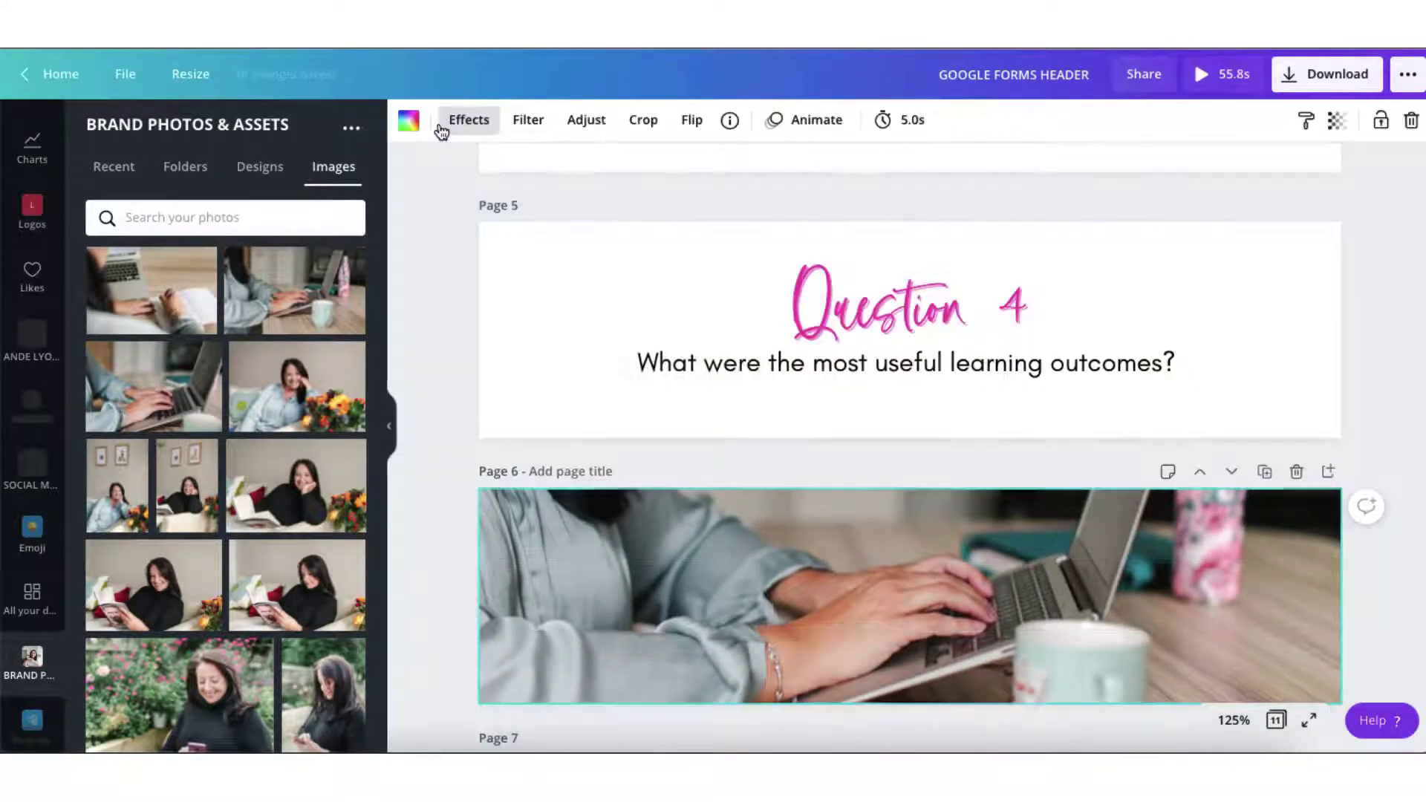
Slightly blur the background photo on page 6 using the image adjustments
click(590, 125)
drag(240, 308, 245, 307)
click(444, 466)
Add the white heading "MODULE ONE" with the subtitle "SOCIAL MEDIA" below it, centred over the page 6 photo
key(t)
mouse_move(923, 675)
mouse_down()
mouse_move(994, 675)
mouse_move(923, 675)
mouse_up()
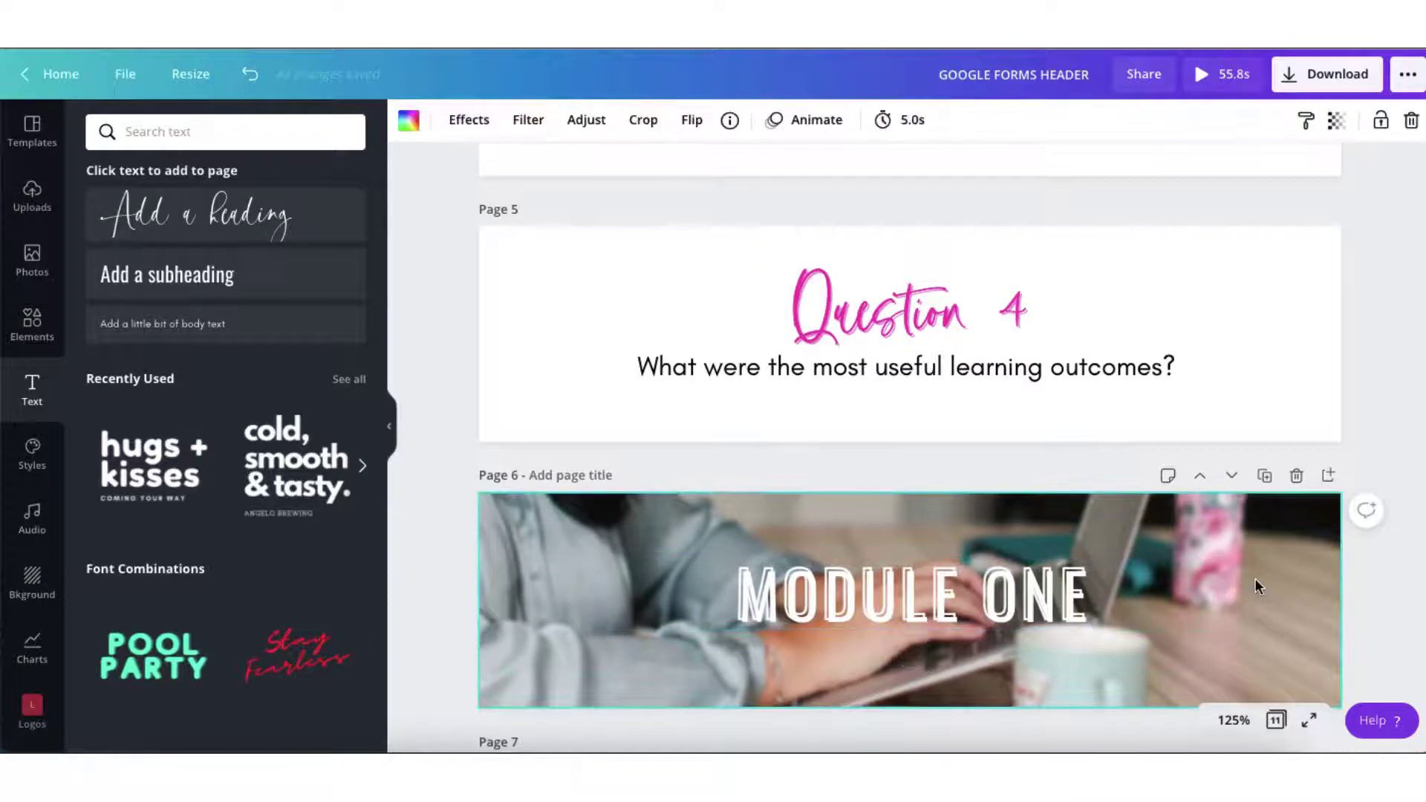
drag(958, 587, 960, 594)
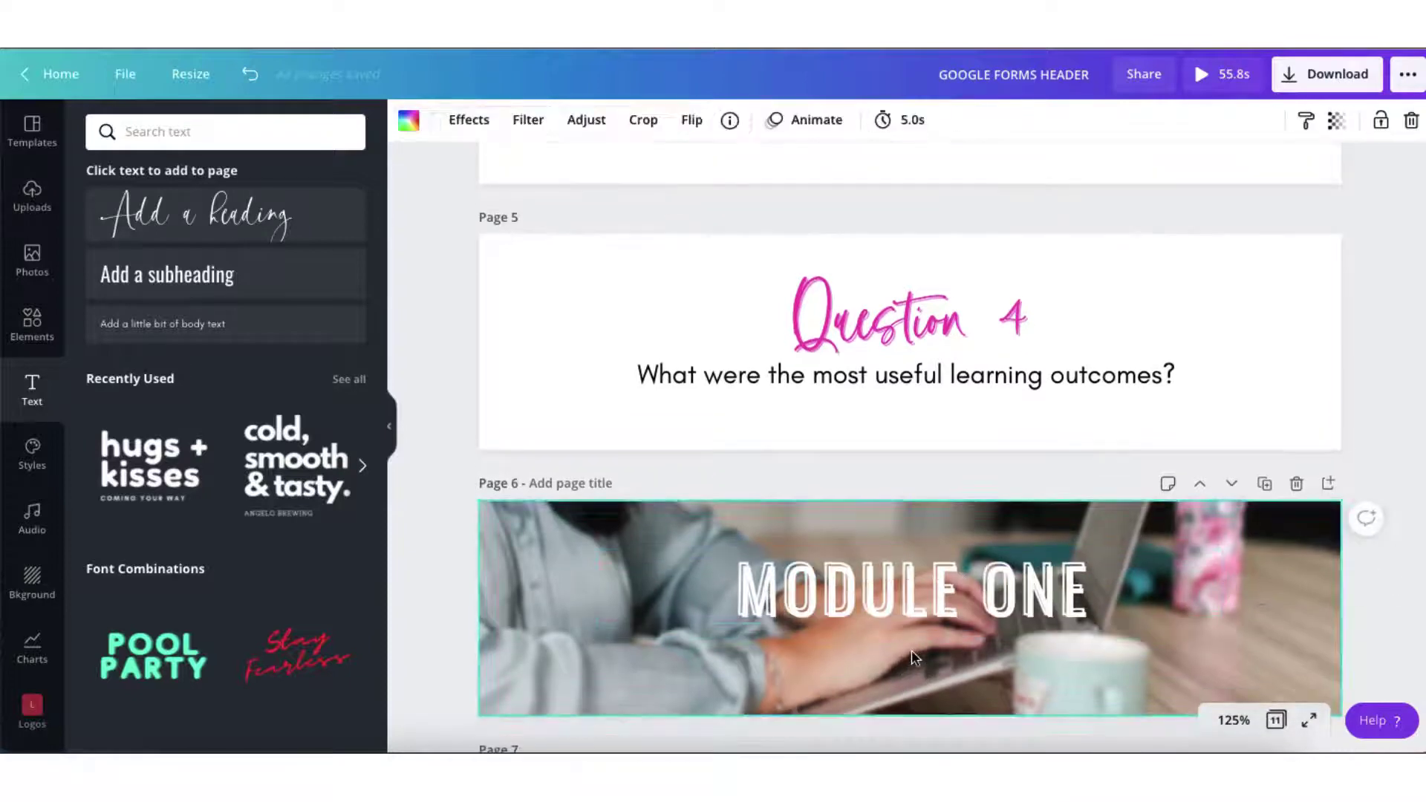
click(912, 657)
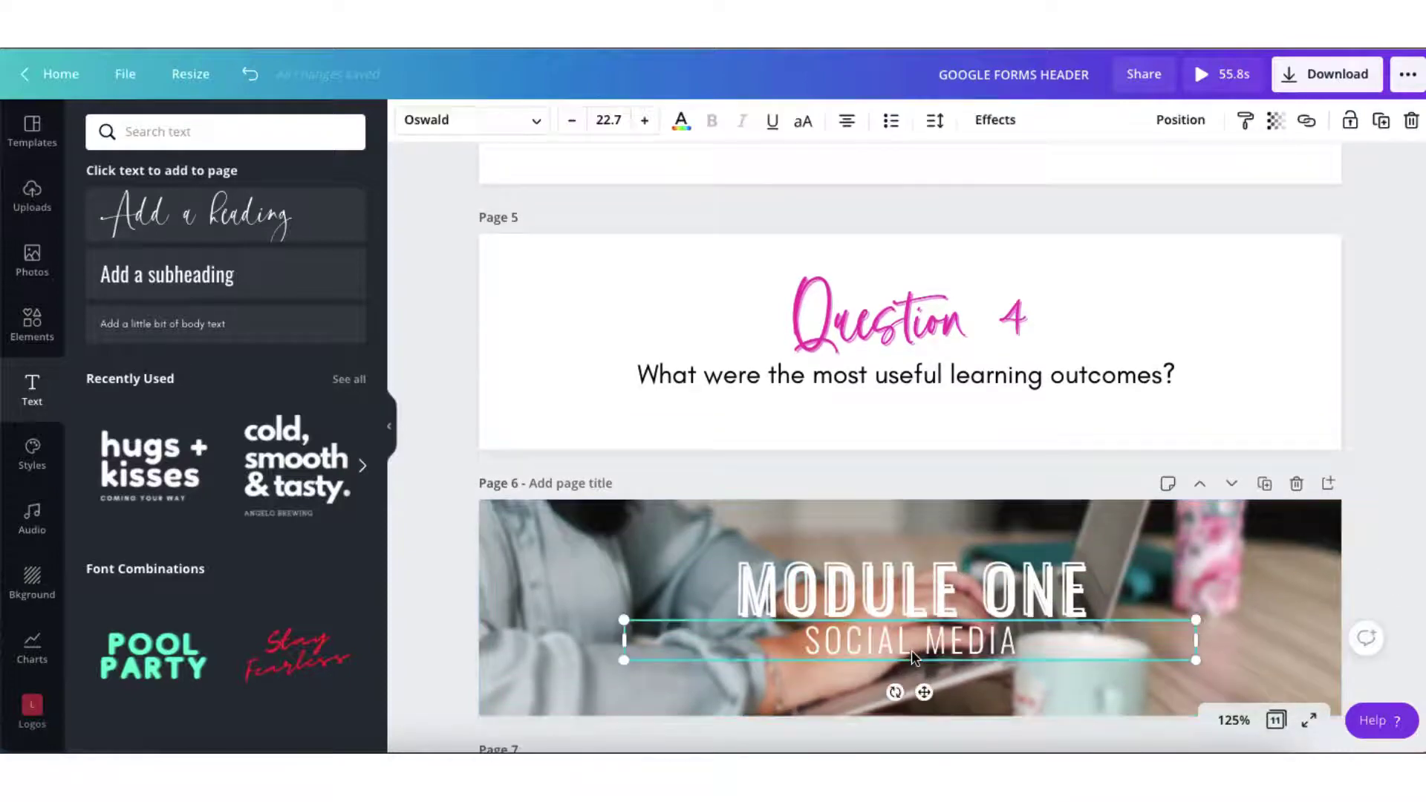
click(1252, 595)
Duplicate page 6 and change the copy's heading to "MODULE TWO" and its subtitle to "DIGITAL MARKETING"
click(1264, 483)
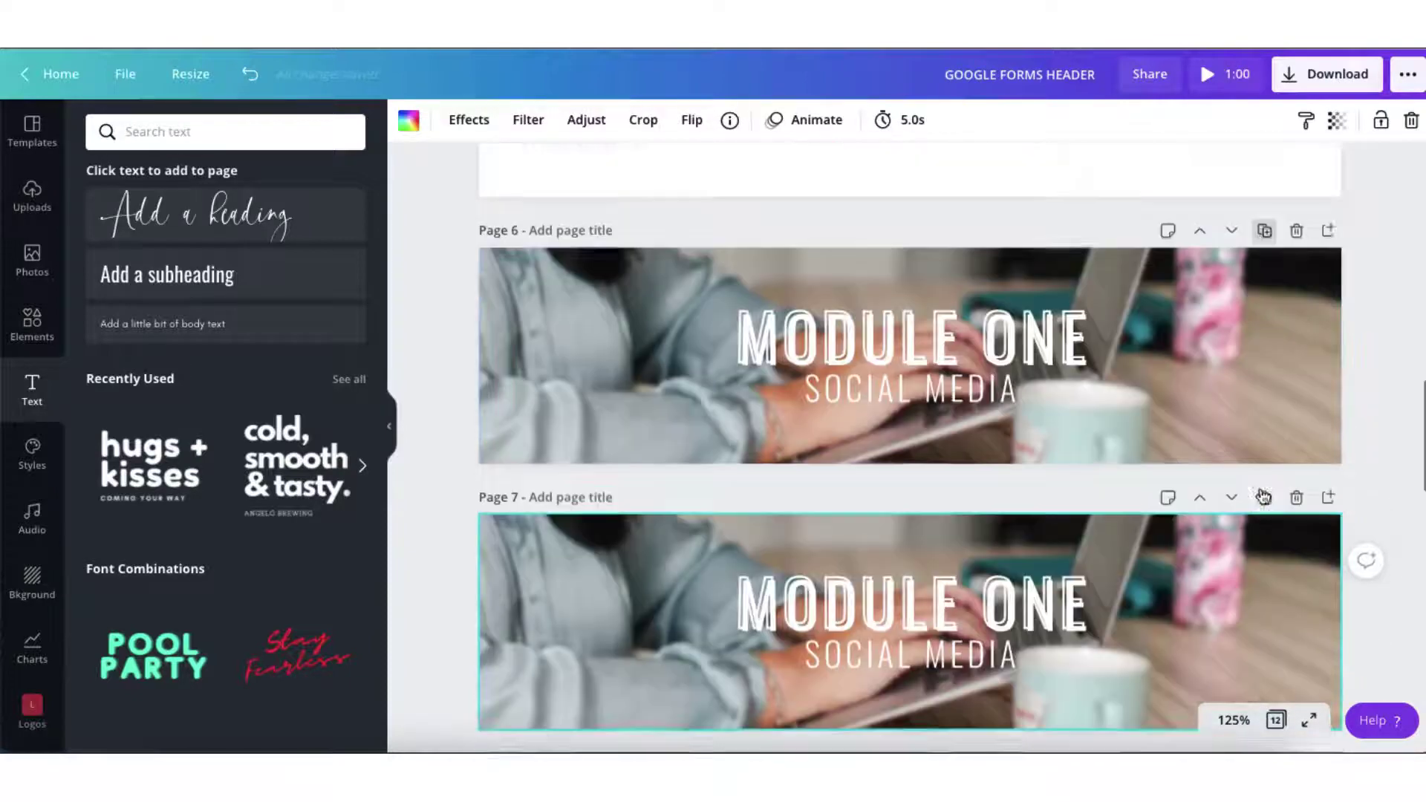
click(1099, 581)
double_click(1070, 587)
text(TWO)
click(966, 643)
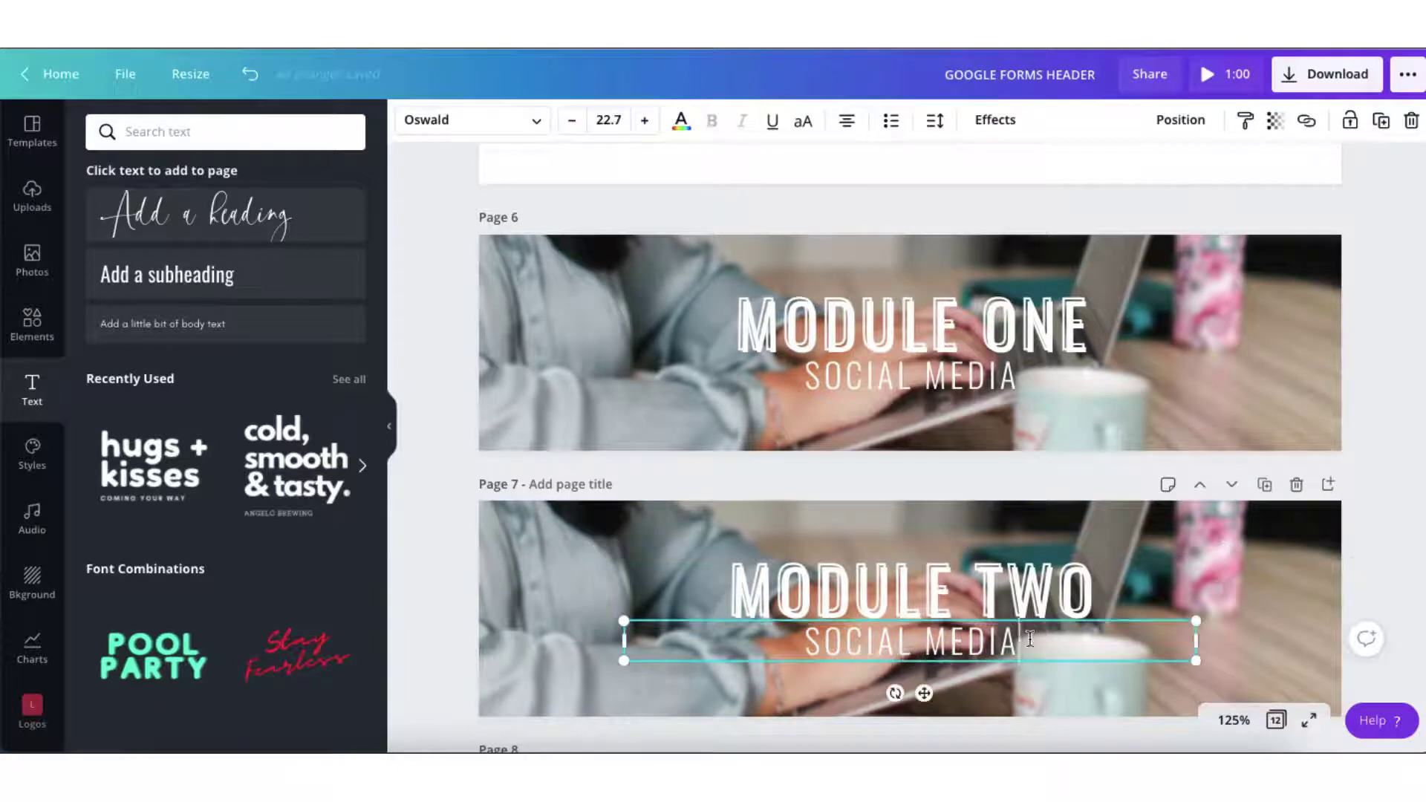
drag(1019, 642, 791, 640)
text(DIGITAL MARKETING)
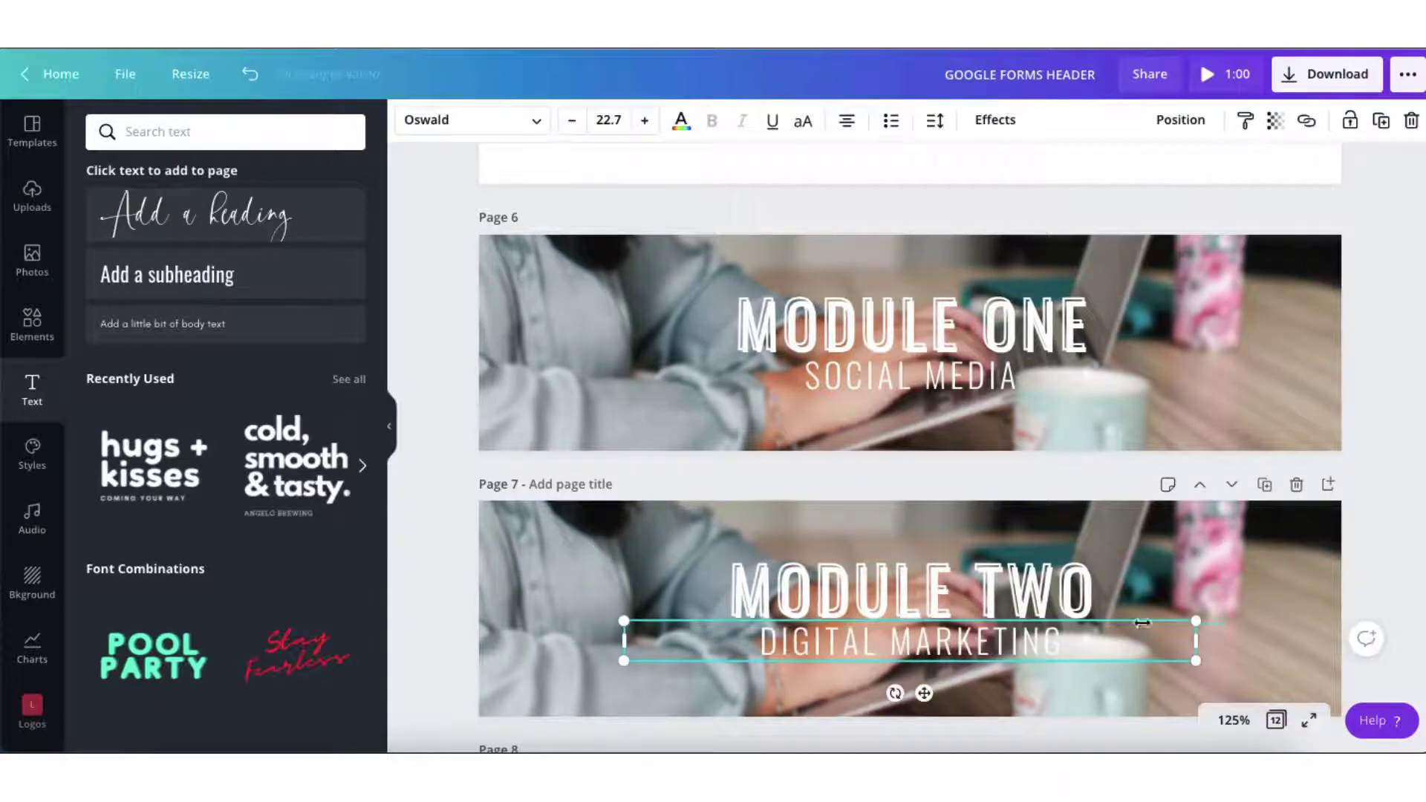
Replace page 7's background photo with the rainbow mug photo from BRAND PHOTOS & ASSETS and adjust its crop
click(1300, 628)
key(Delete)
scroll(60, 605, down, 4)
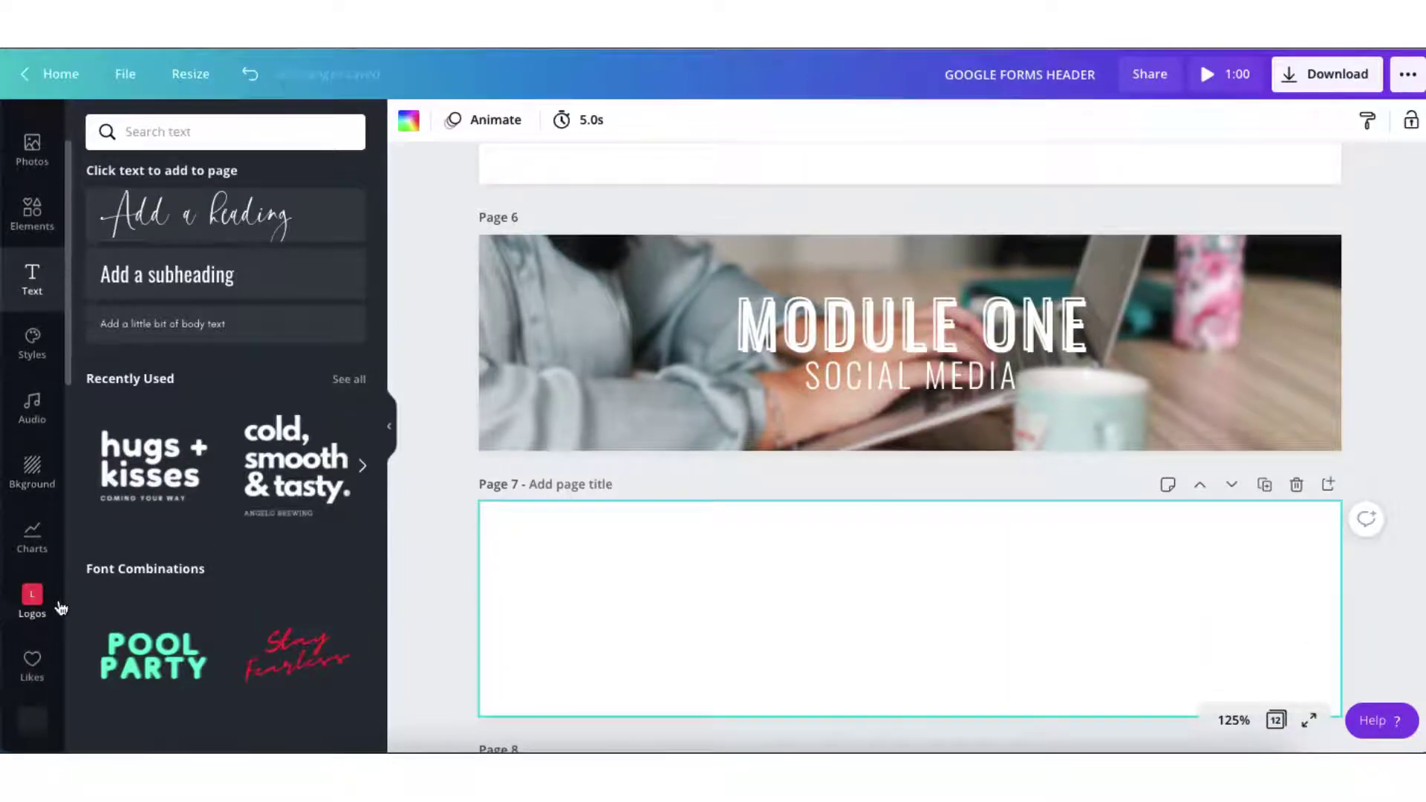
scroll(59, 606, down, 3)
click(32, 706)
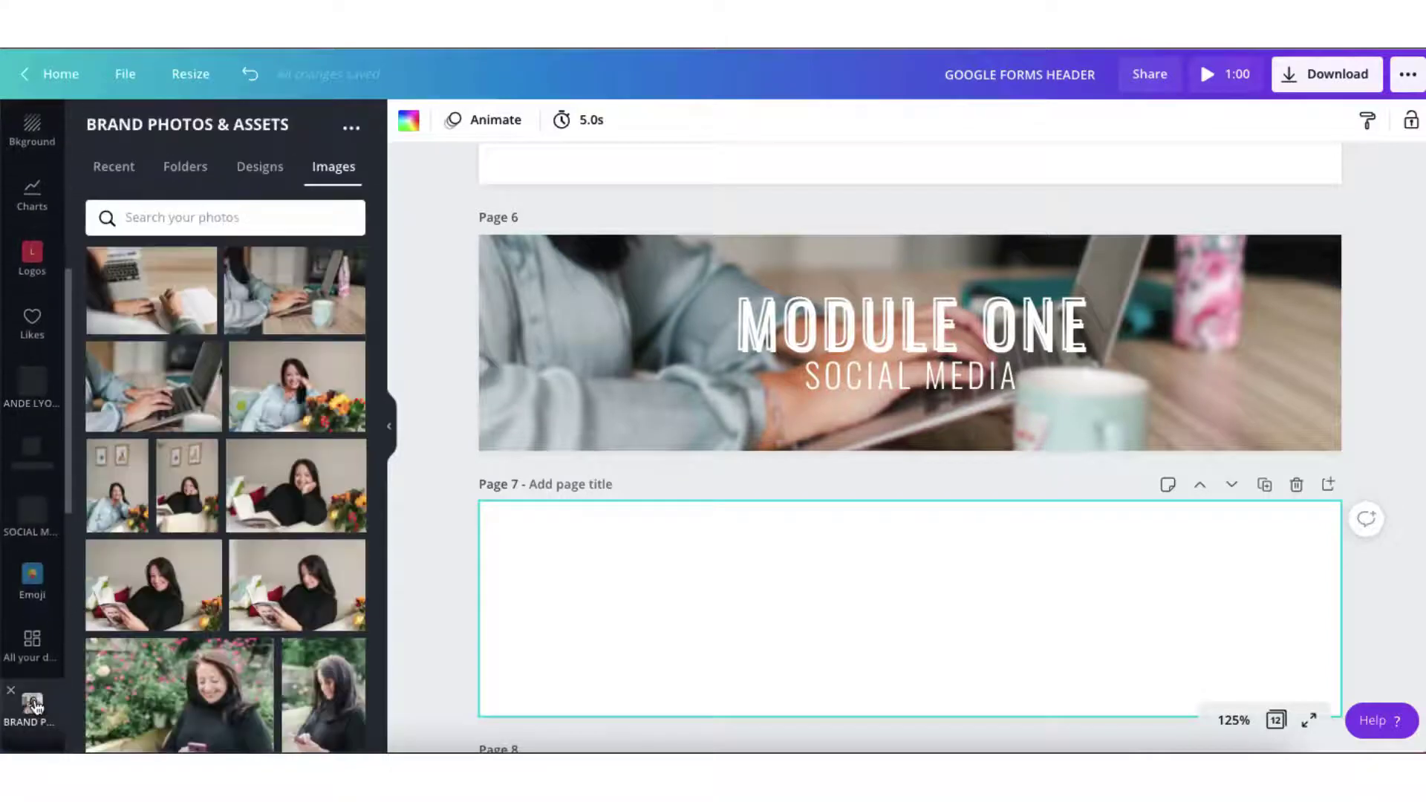
scroll(157, 633, down, 4)
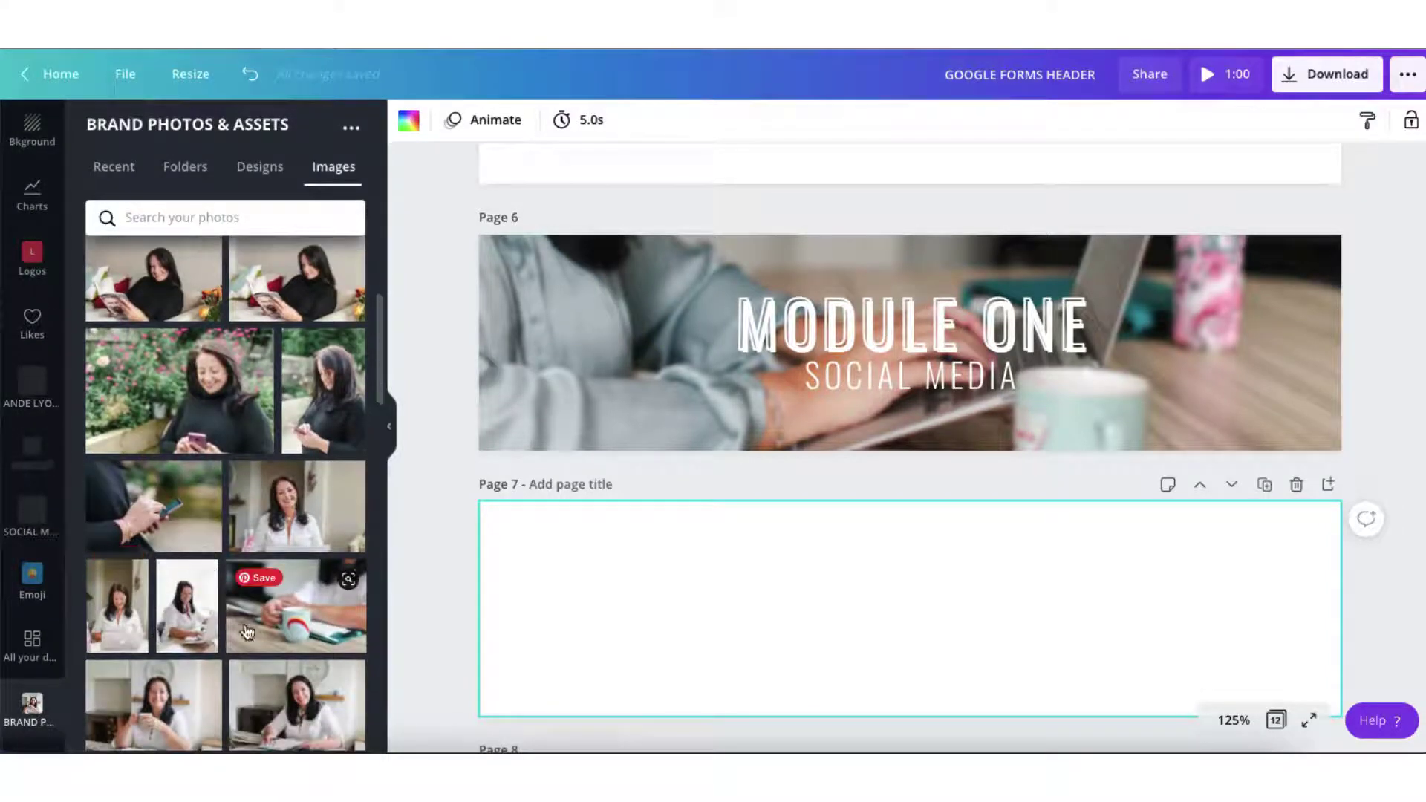
drag(263, 612, 497, 583)
double_click(497, 578)
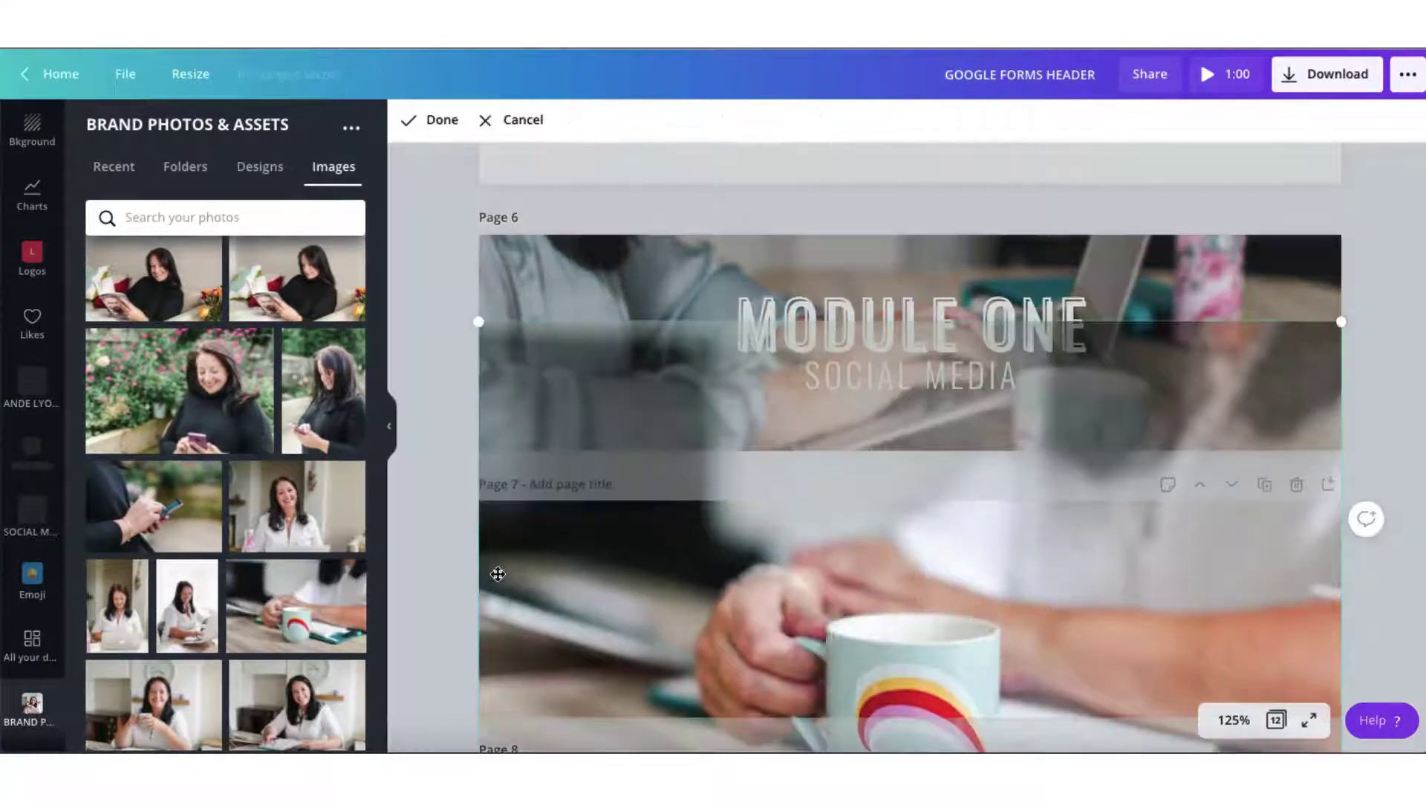
click(1391, 414)
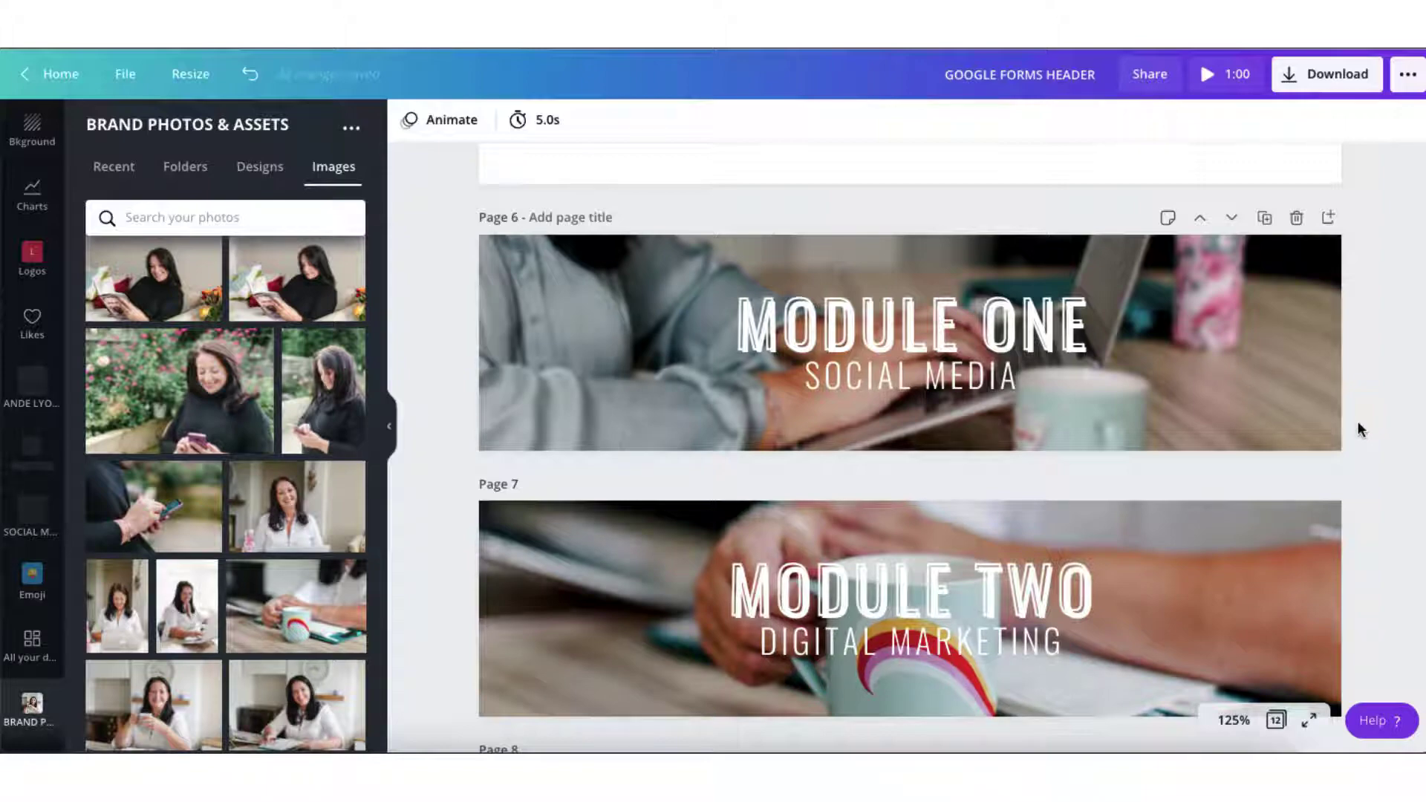
Connect Google Drive as a publishing destination for the design, choosing the owner's Google account and allowing Canva access to it
scroll(1209, 262, up, 15)
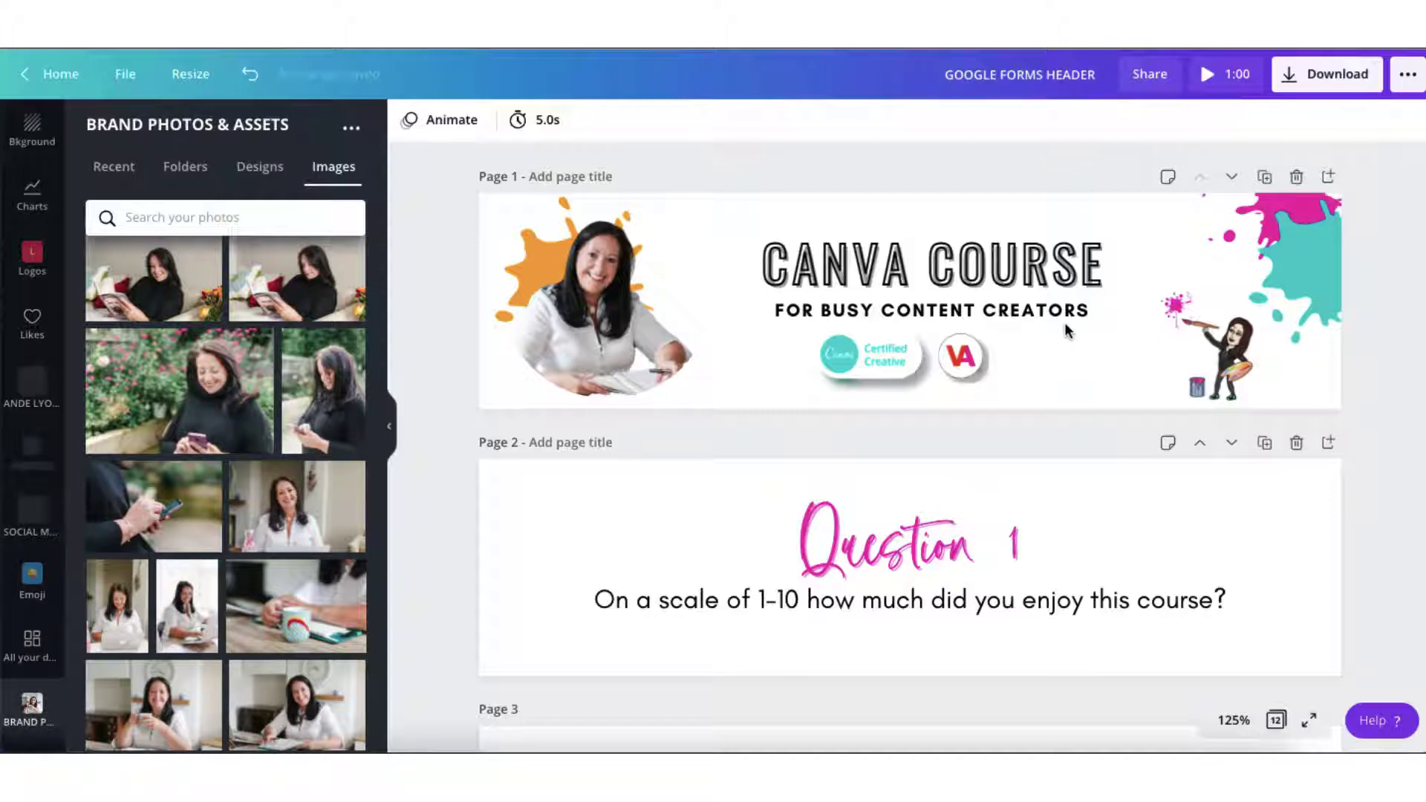
click(390, 426)
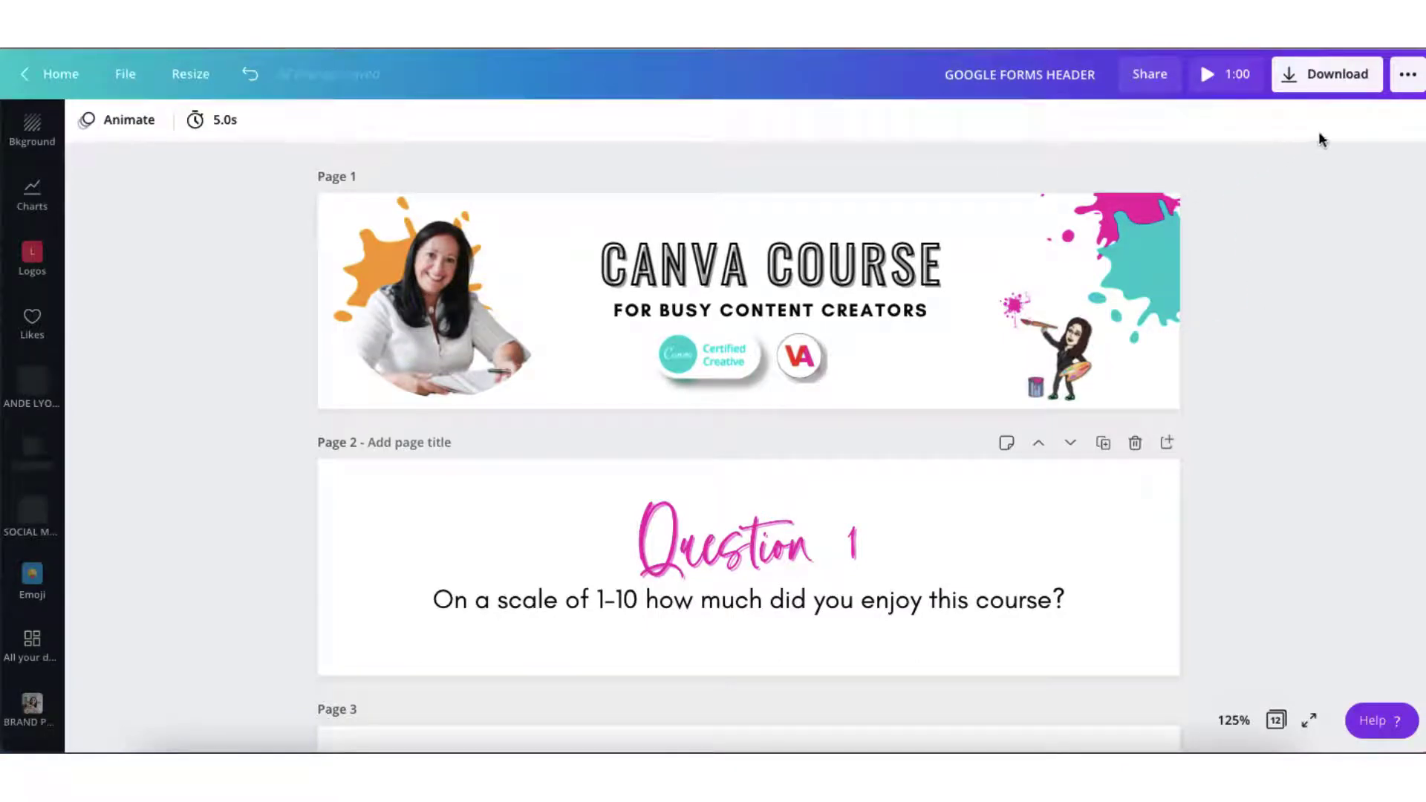
click(1409, 78)
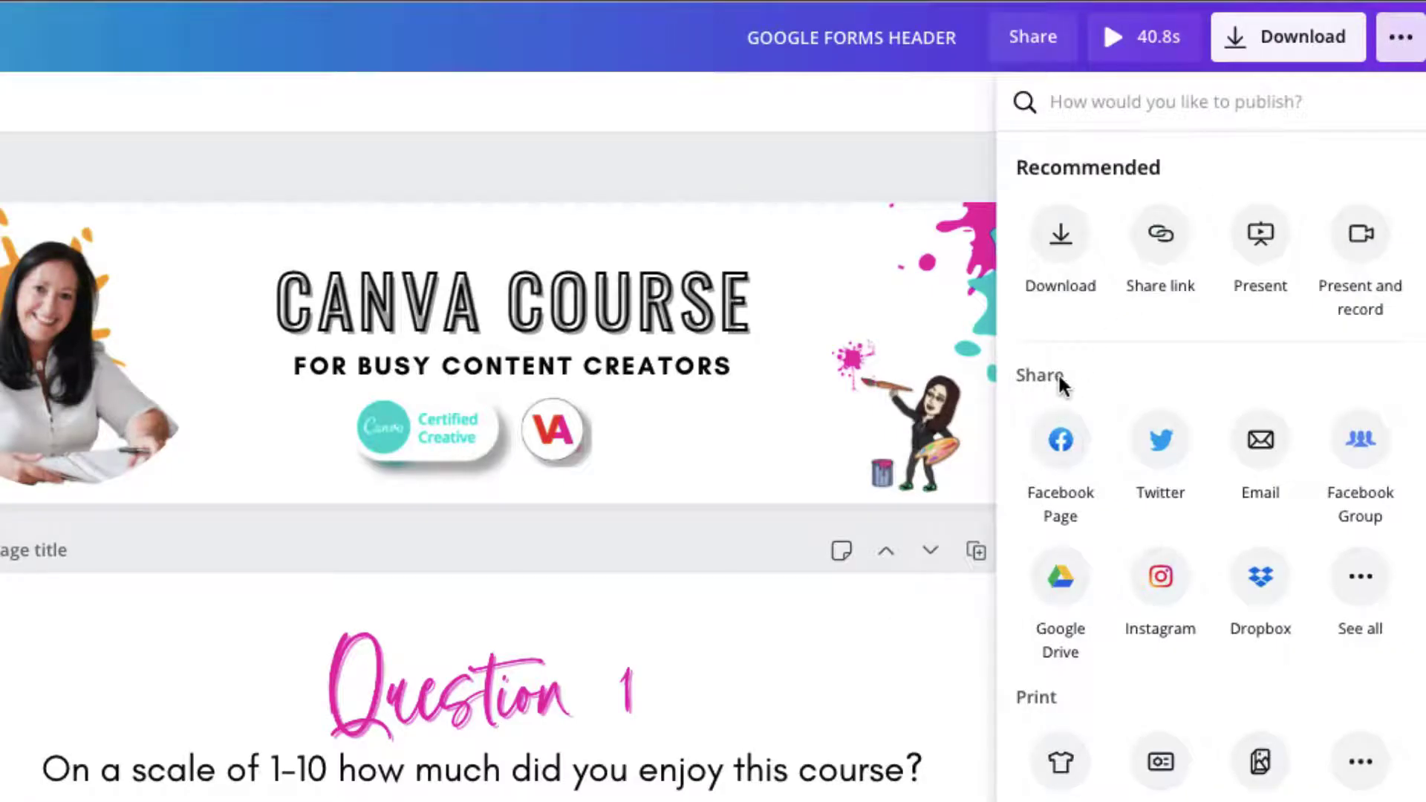
scroll(1064, 385, down, 3)
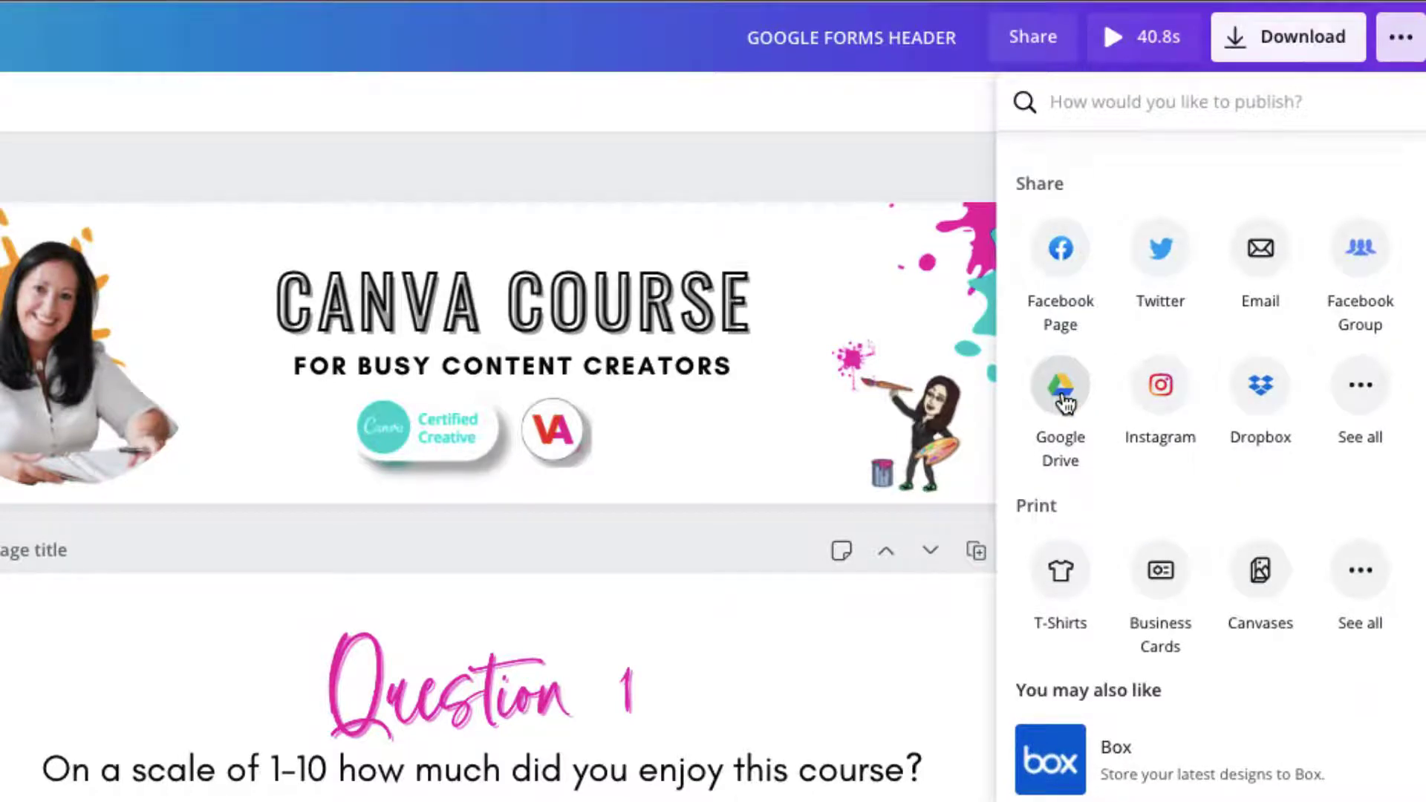
click(1063, 394)
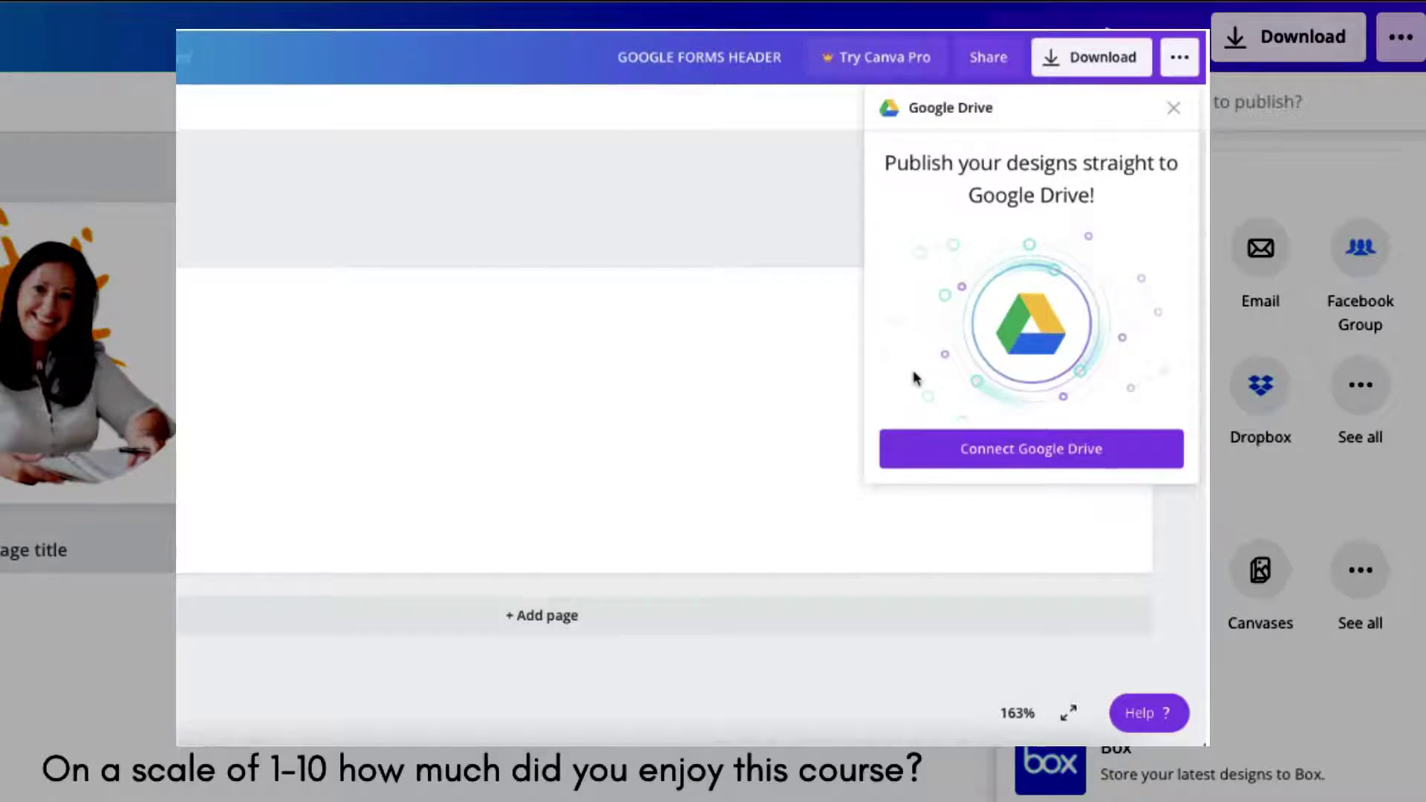
click(947, 456)
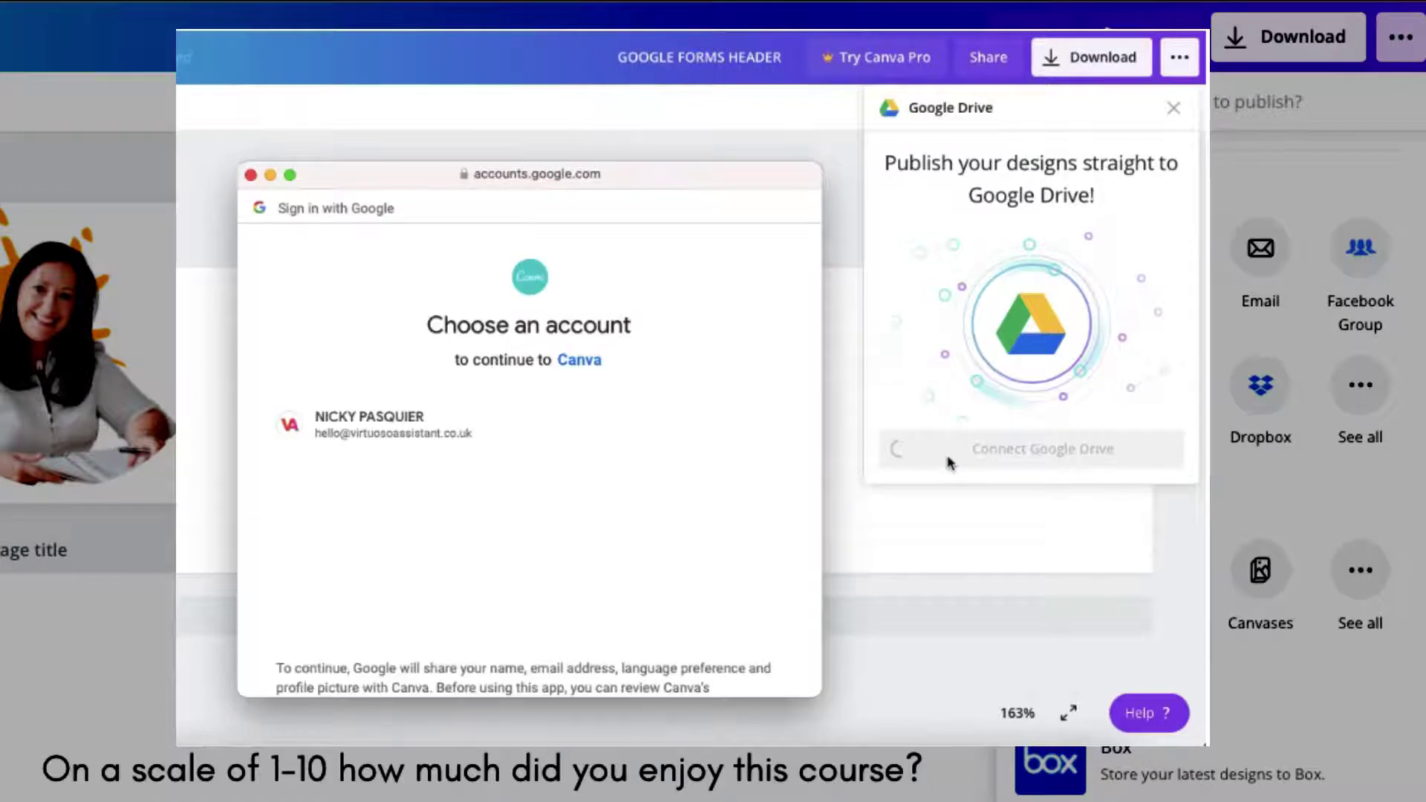
click(494, 437)
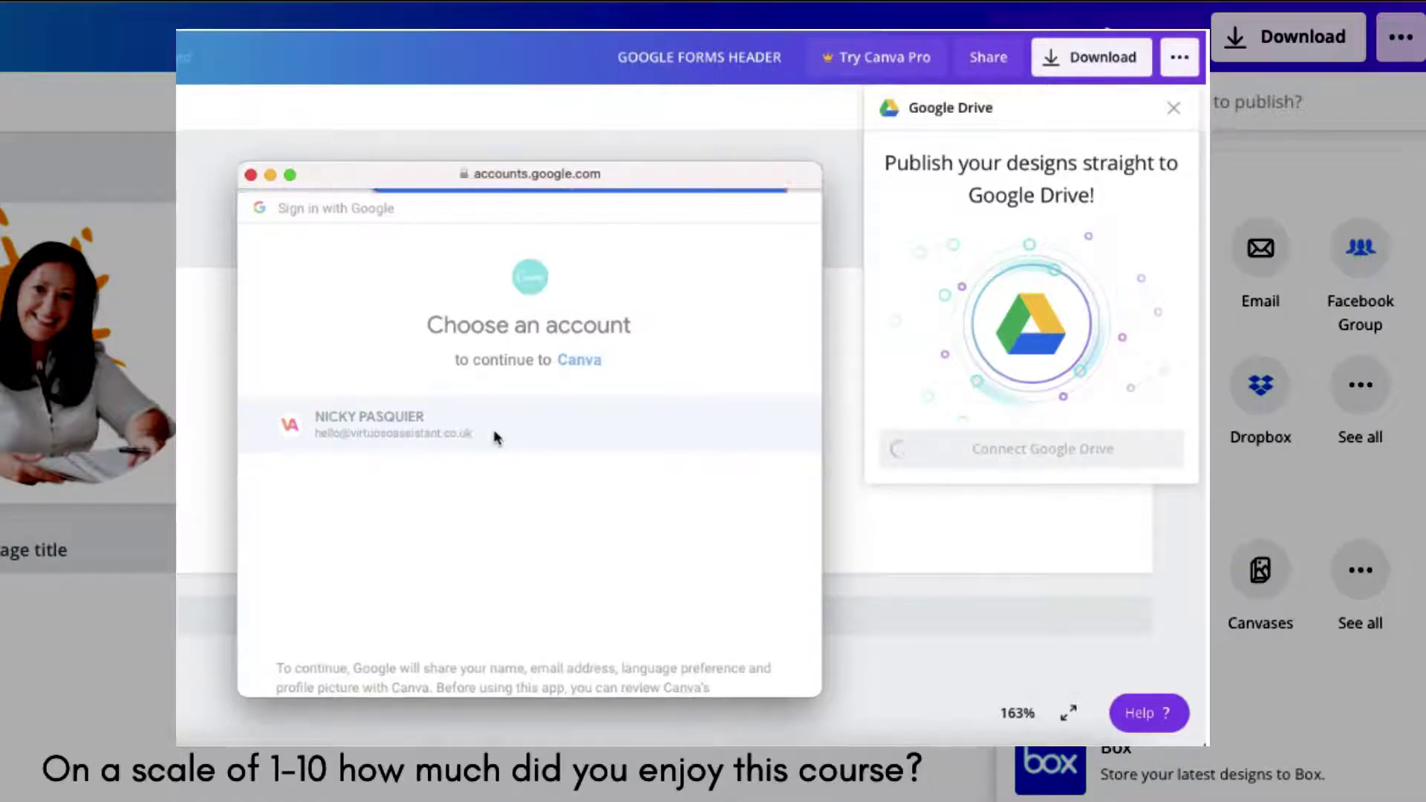
scroll(494, 437, down, 3)
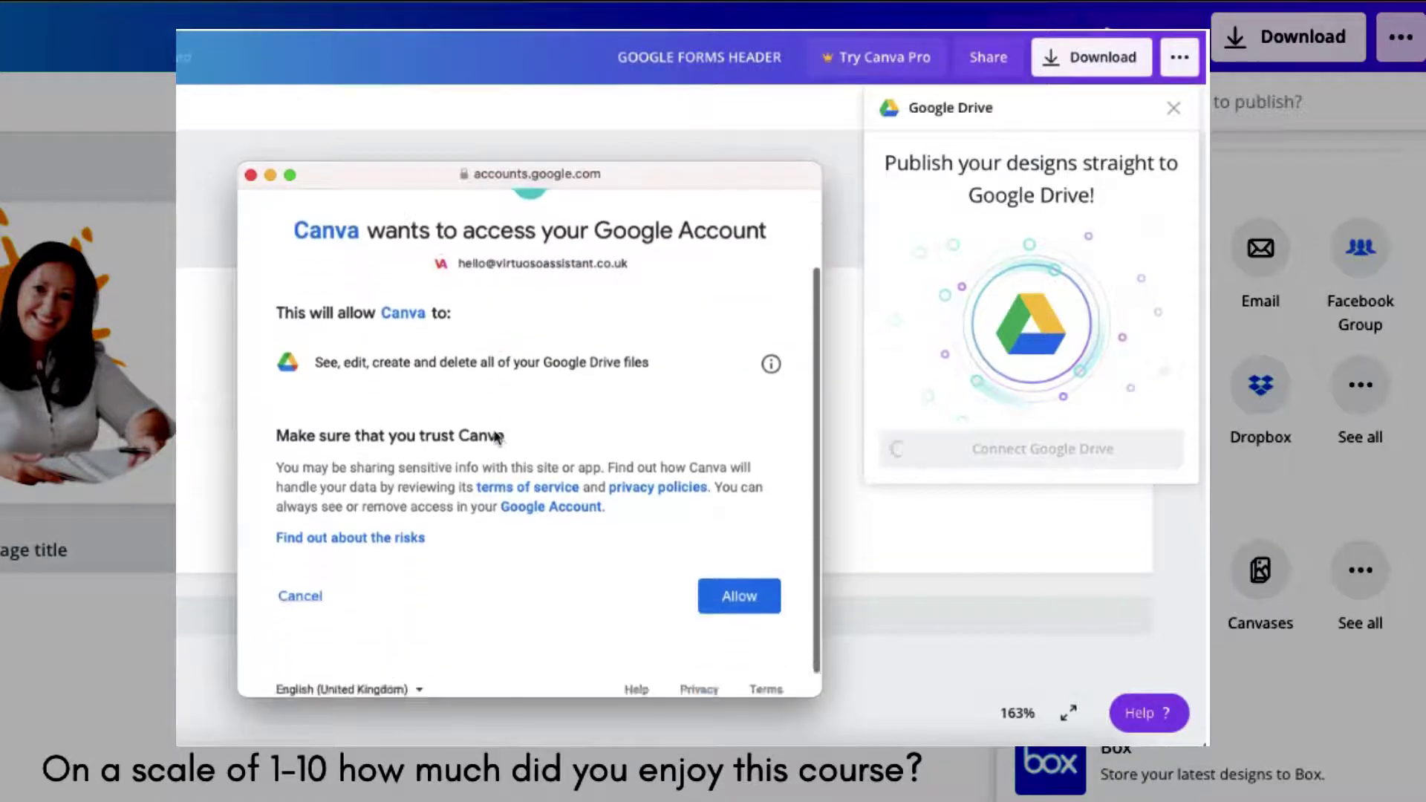
click(726, 580)
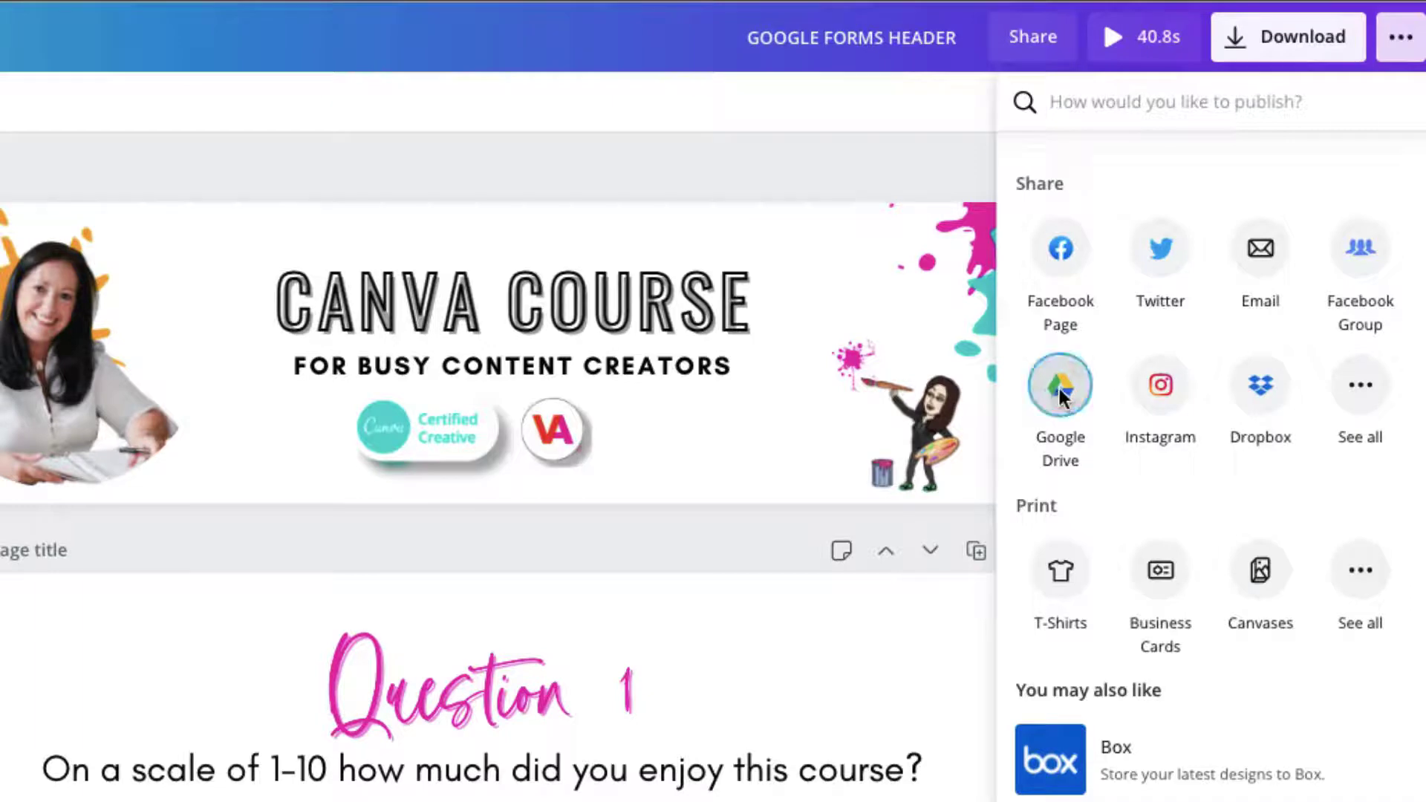
Choose the CANVA folder in Google Drive as the save location and PNG as the file type
click(1059, 389)
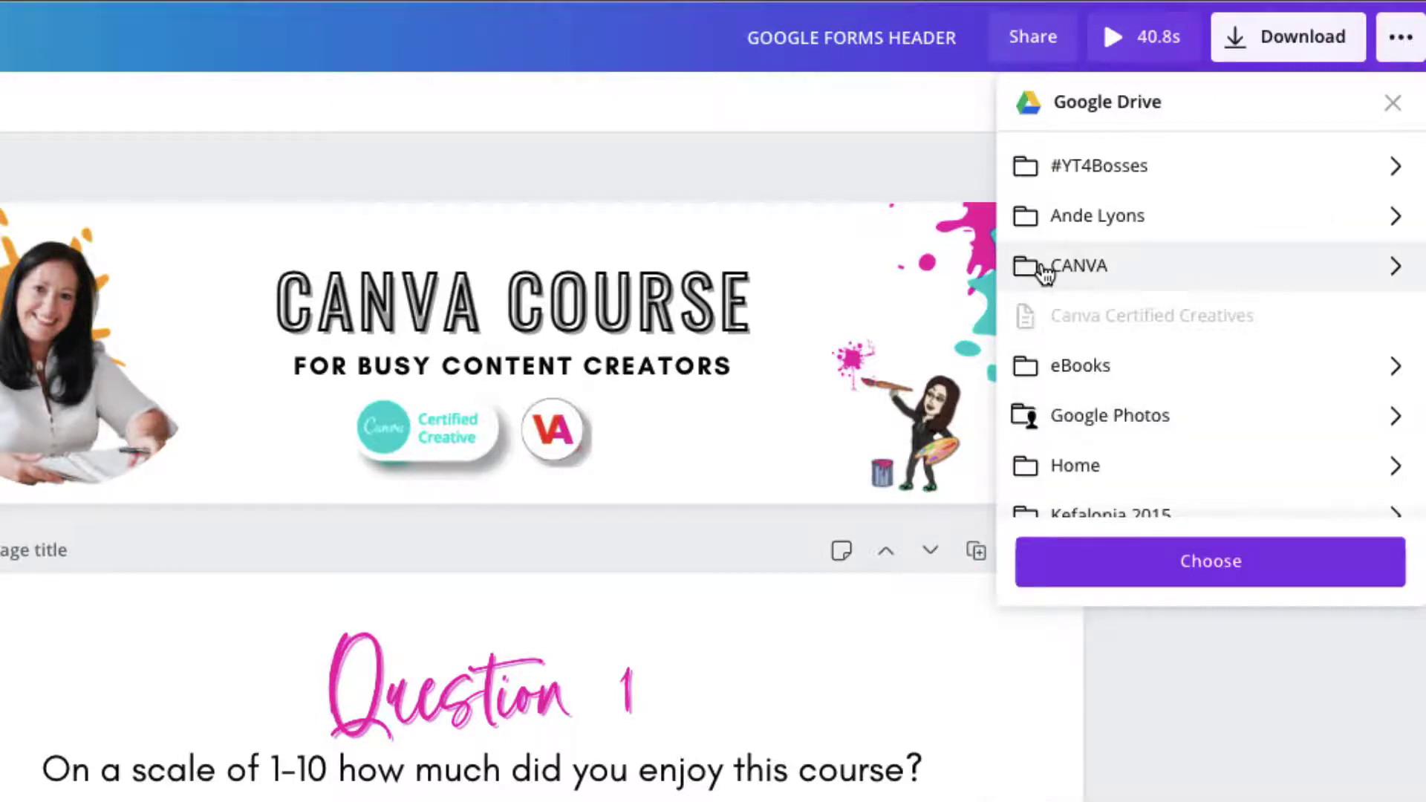
click(1396, 267)
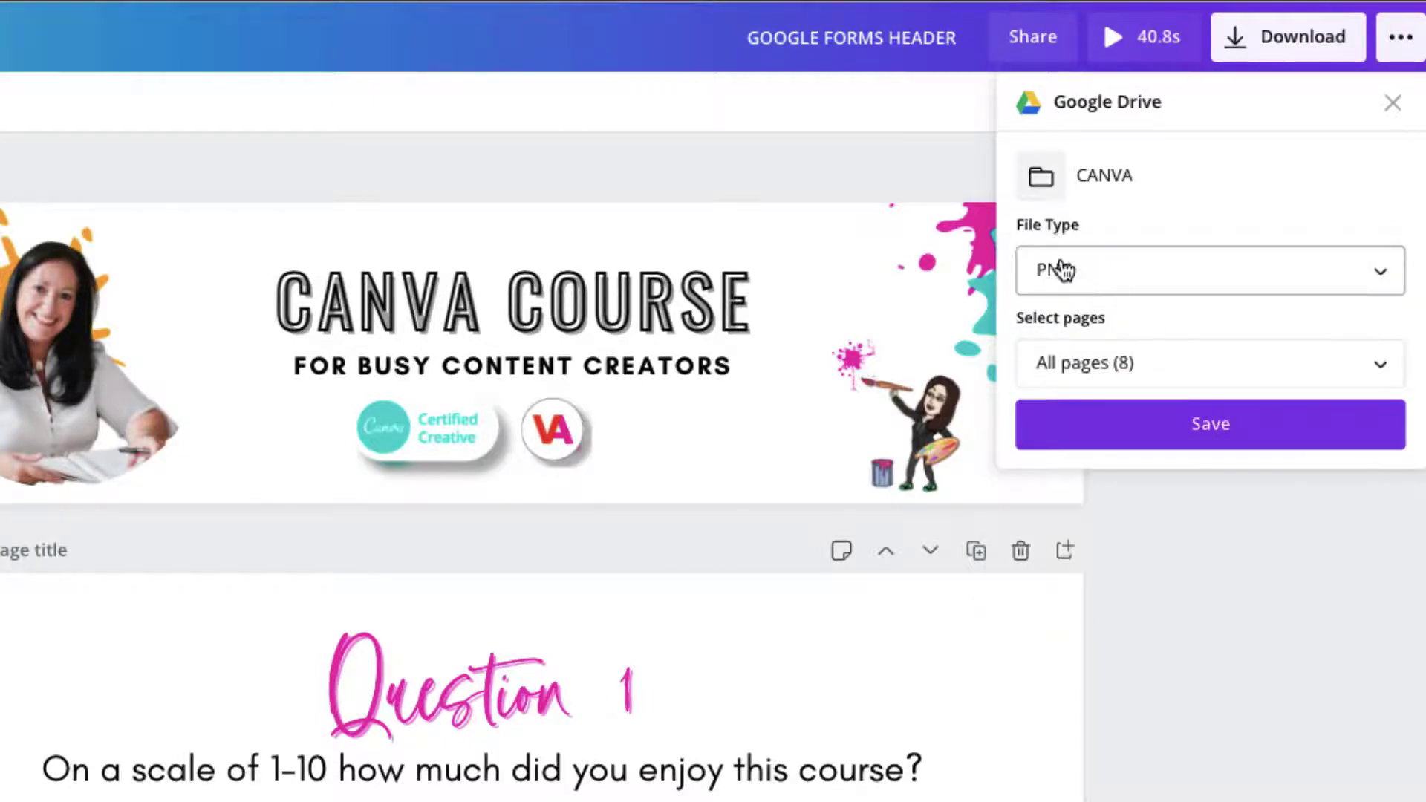
click(1065, 270)
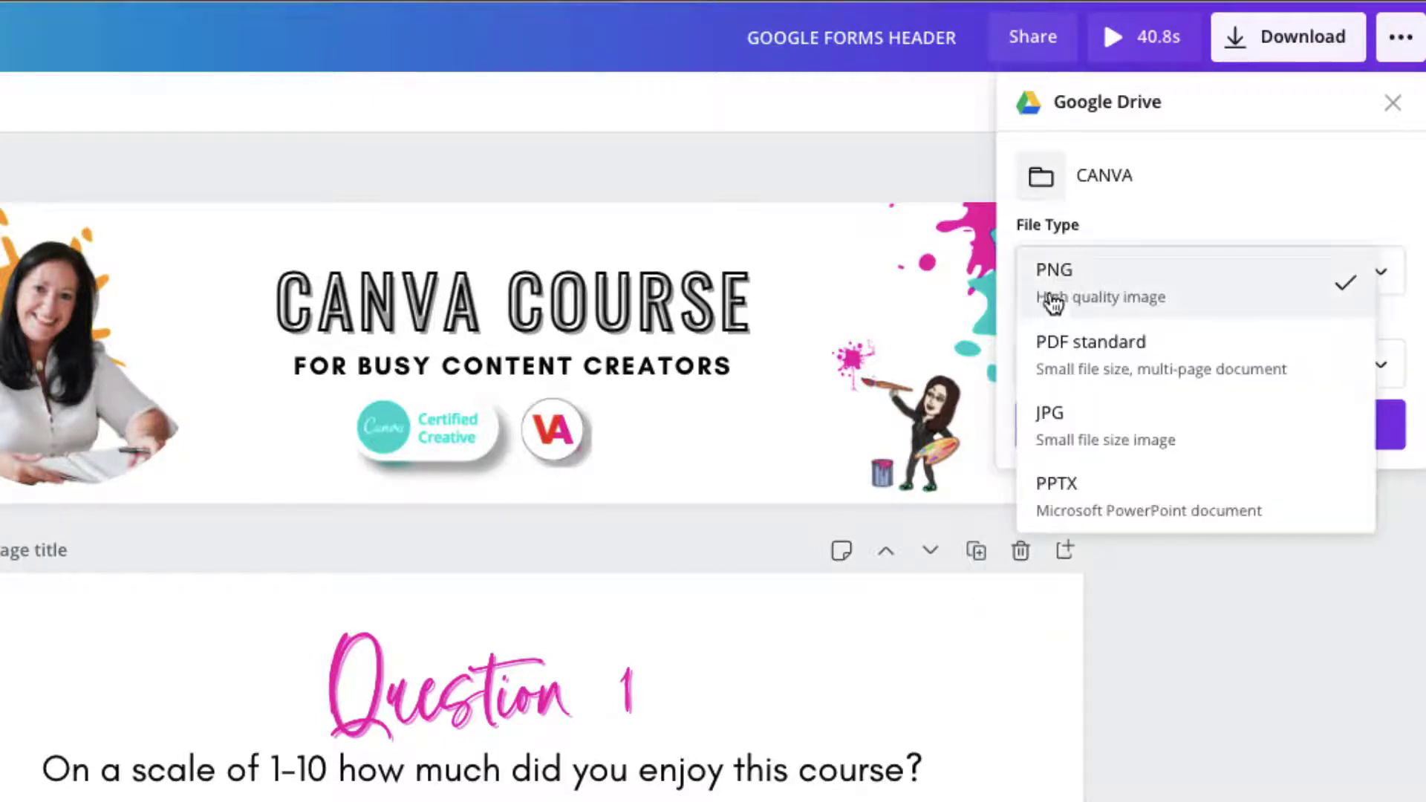
click(1048, 297)
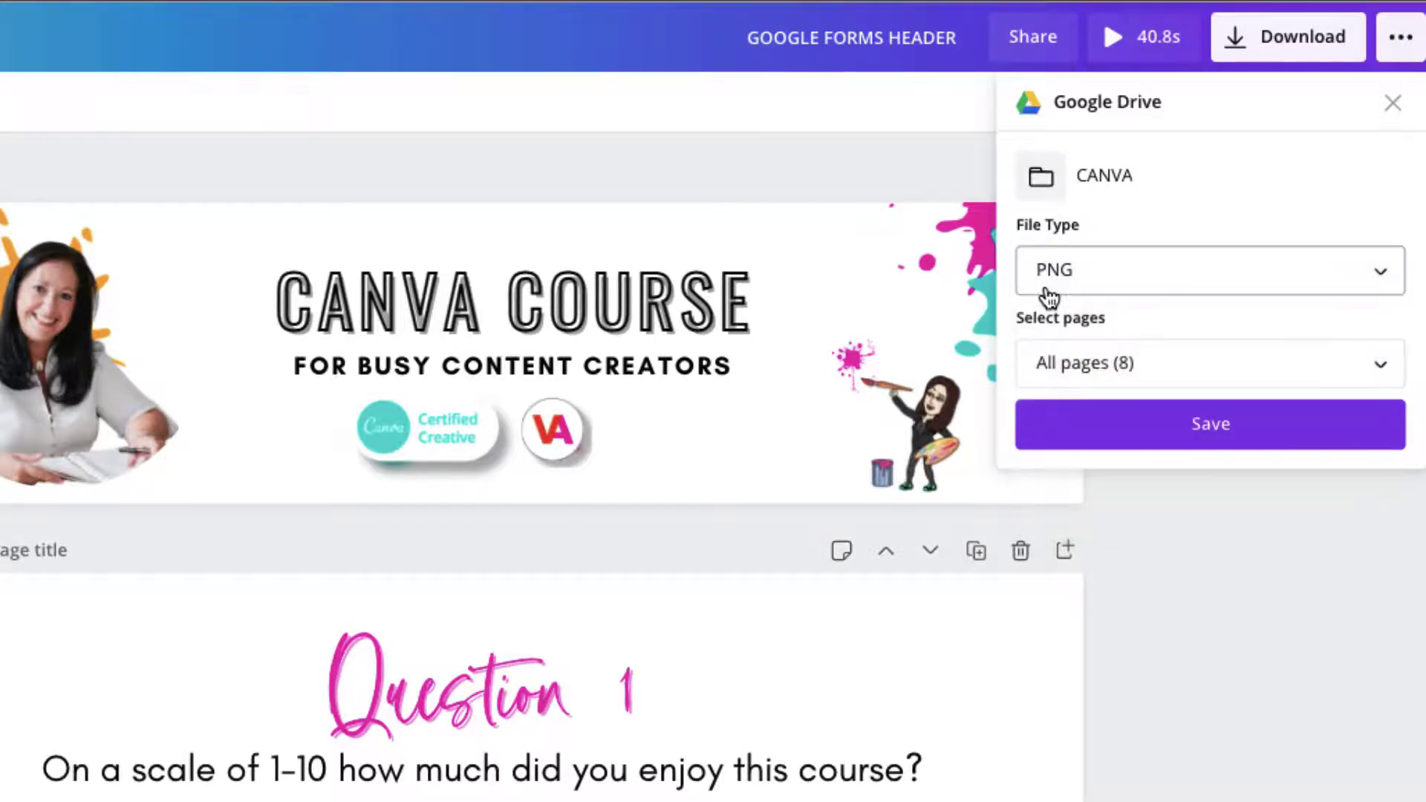
Include all pages (1–8) in the export and save them to Google Drive
click(1138, 371)
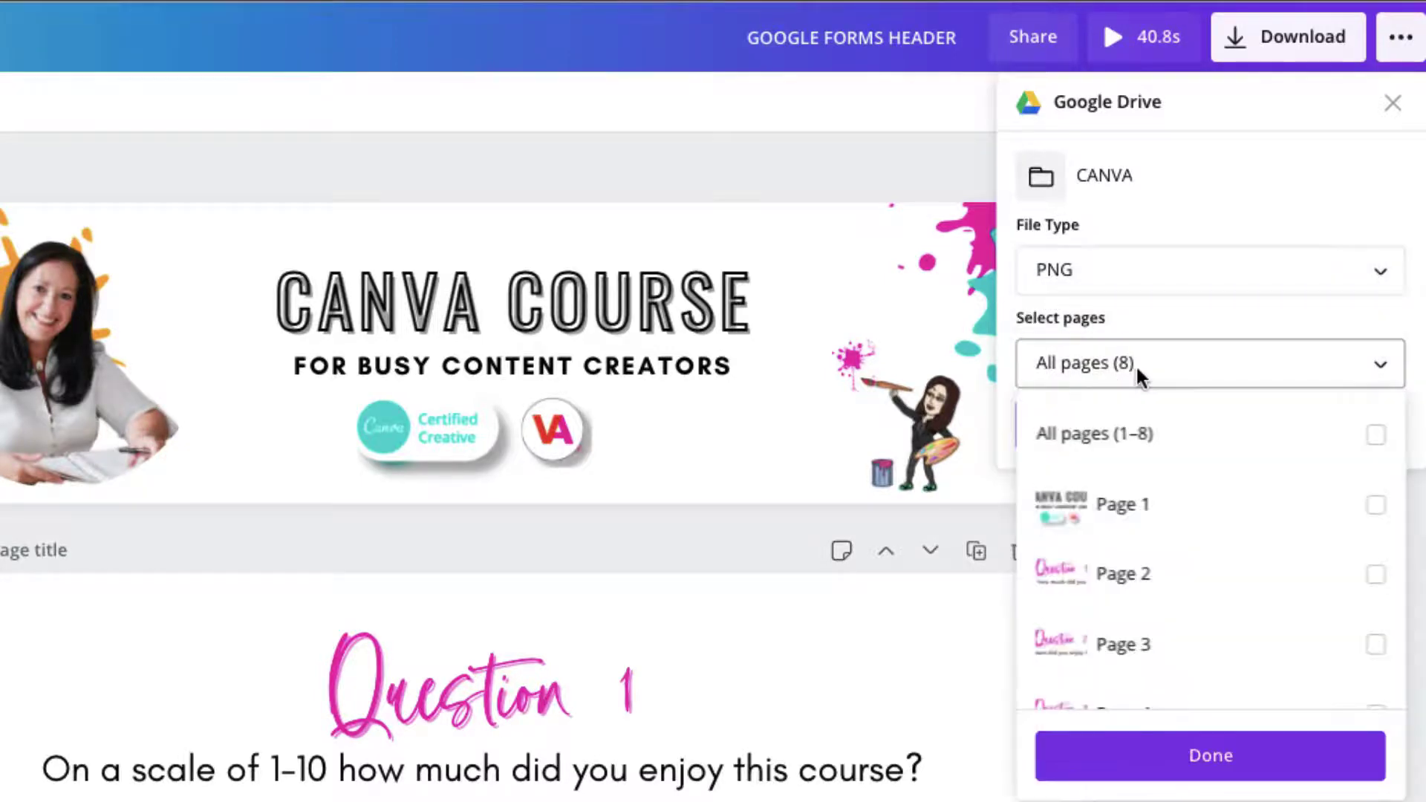
scroll(1172, 500, down, 3)
scroll(1175, 500, down, 1)
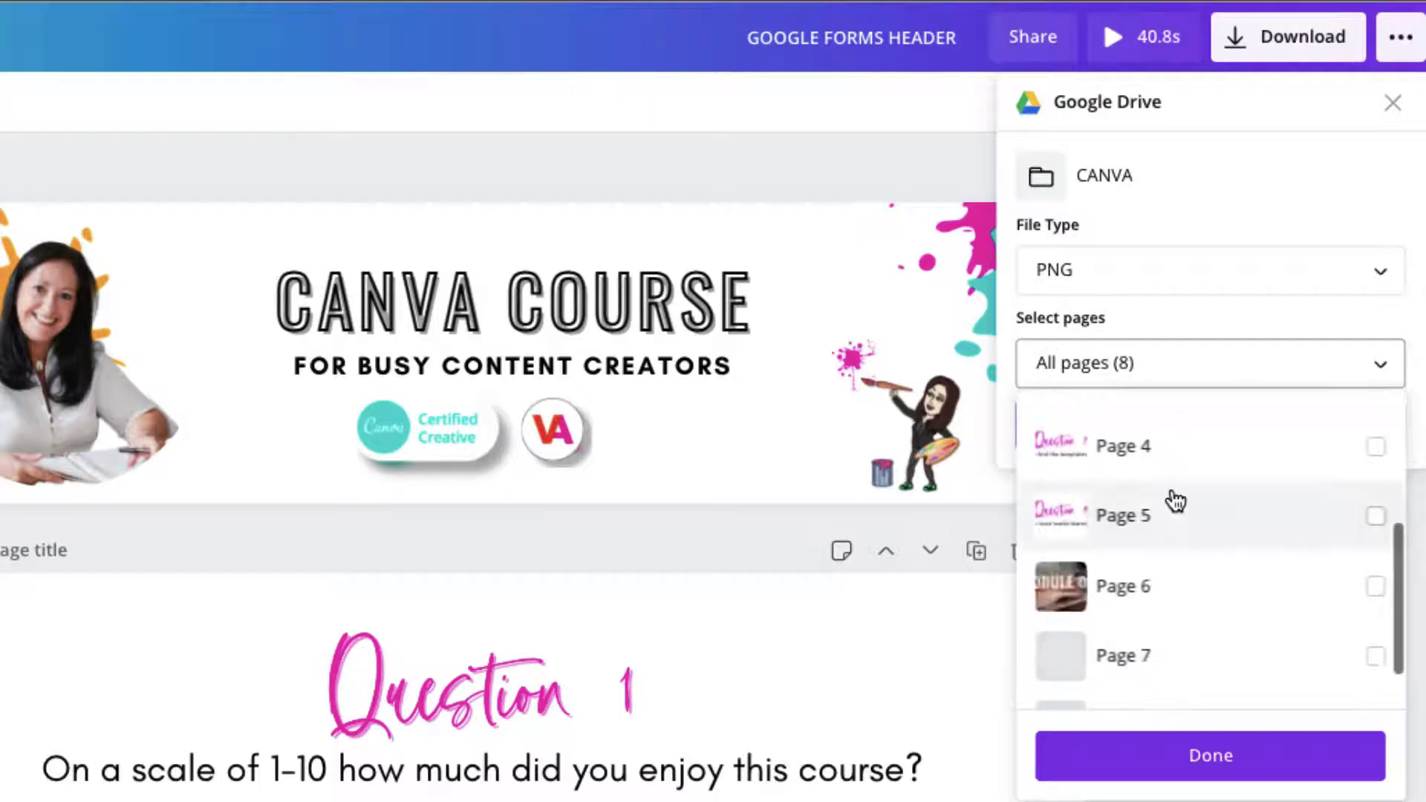
scroll(1206, 493, up, 5)
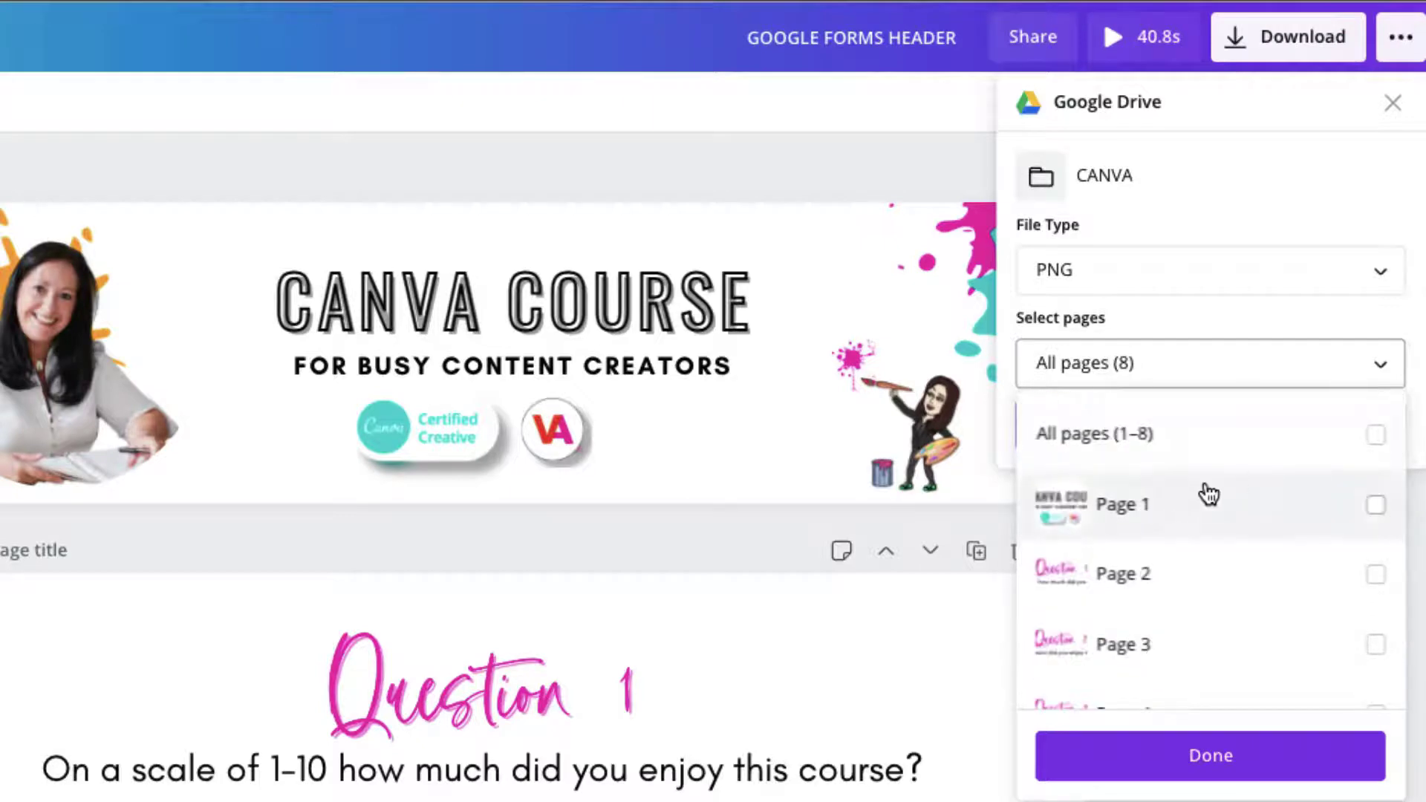
click(1378, 446)
click(1182, 753)
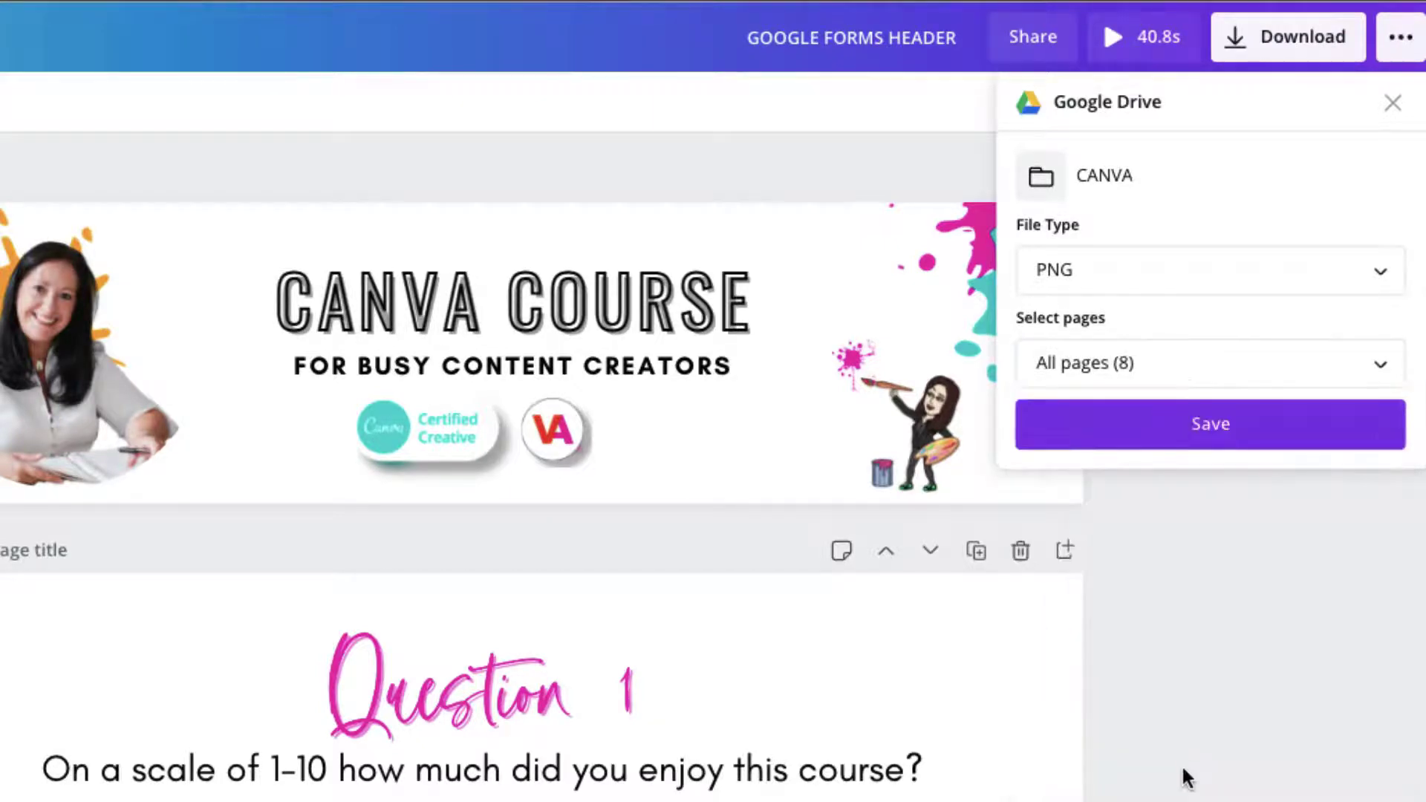
click(1205, 422)
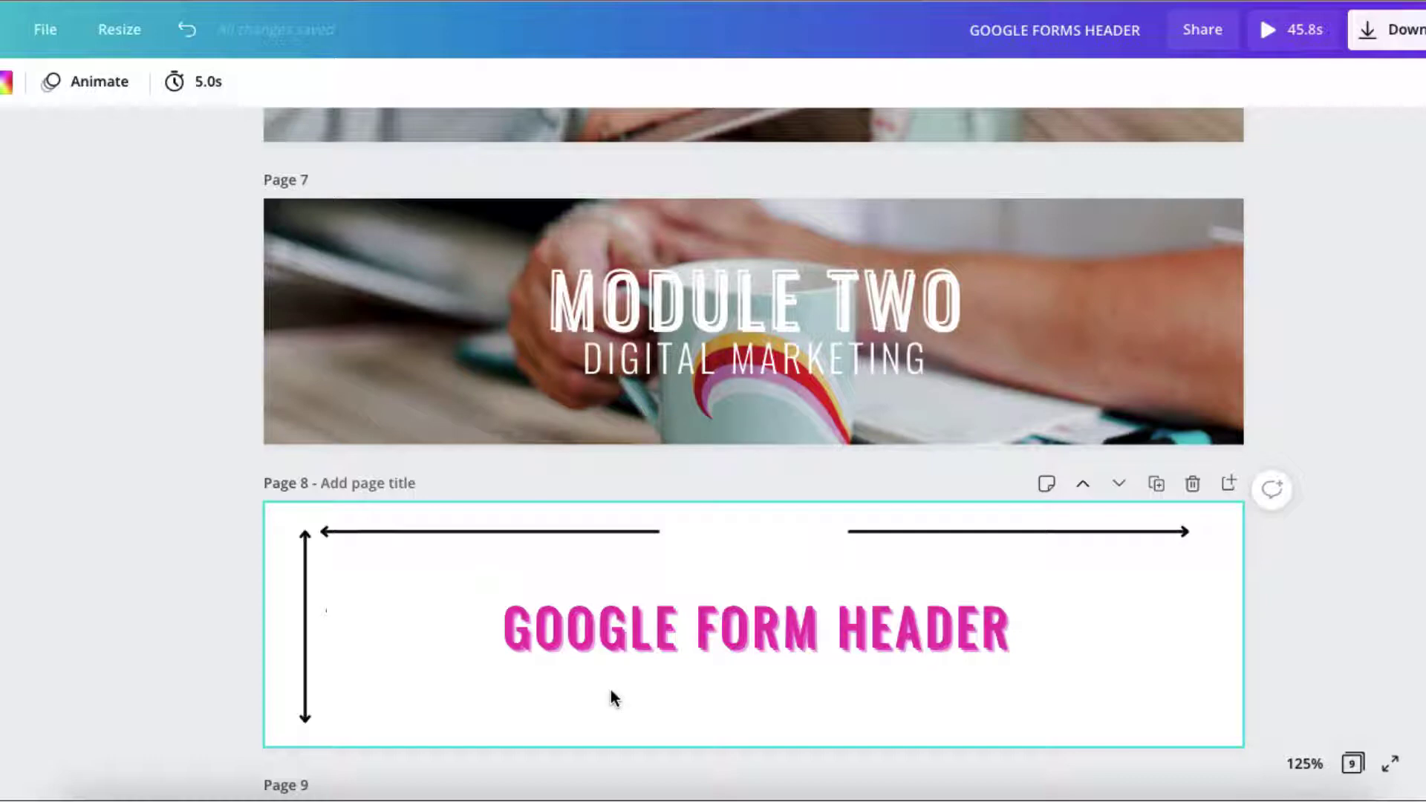
Undo the last two changes on page 8's header size guide to restore the 770px width label
key(ctrl+z)
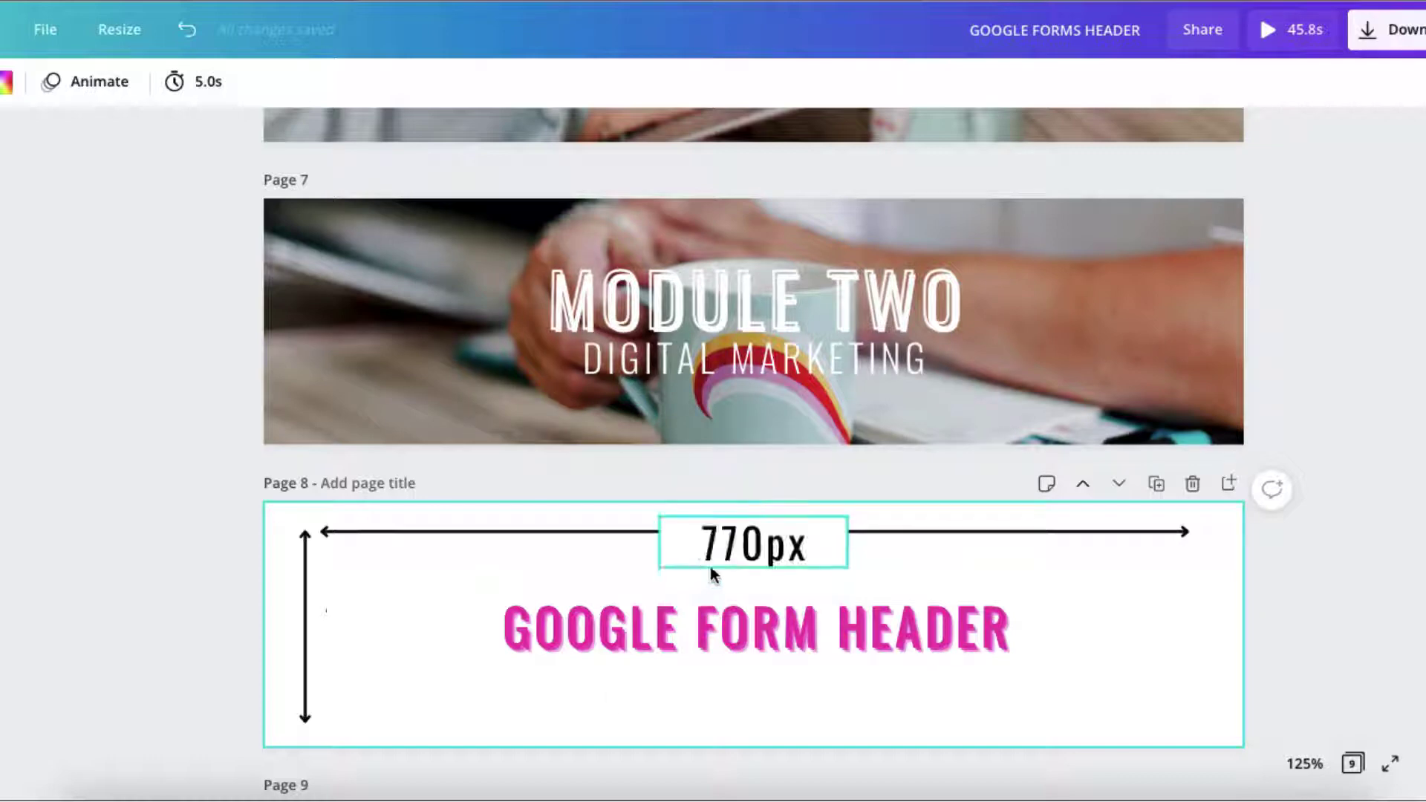
key(ctrl+z)
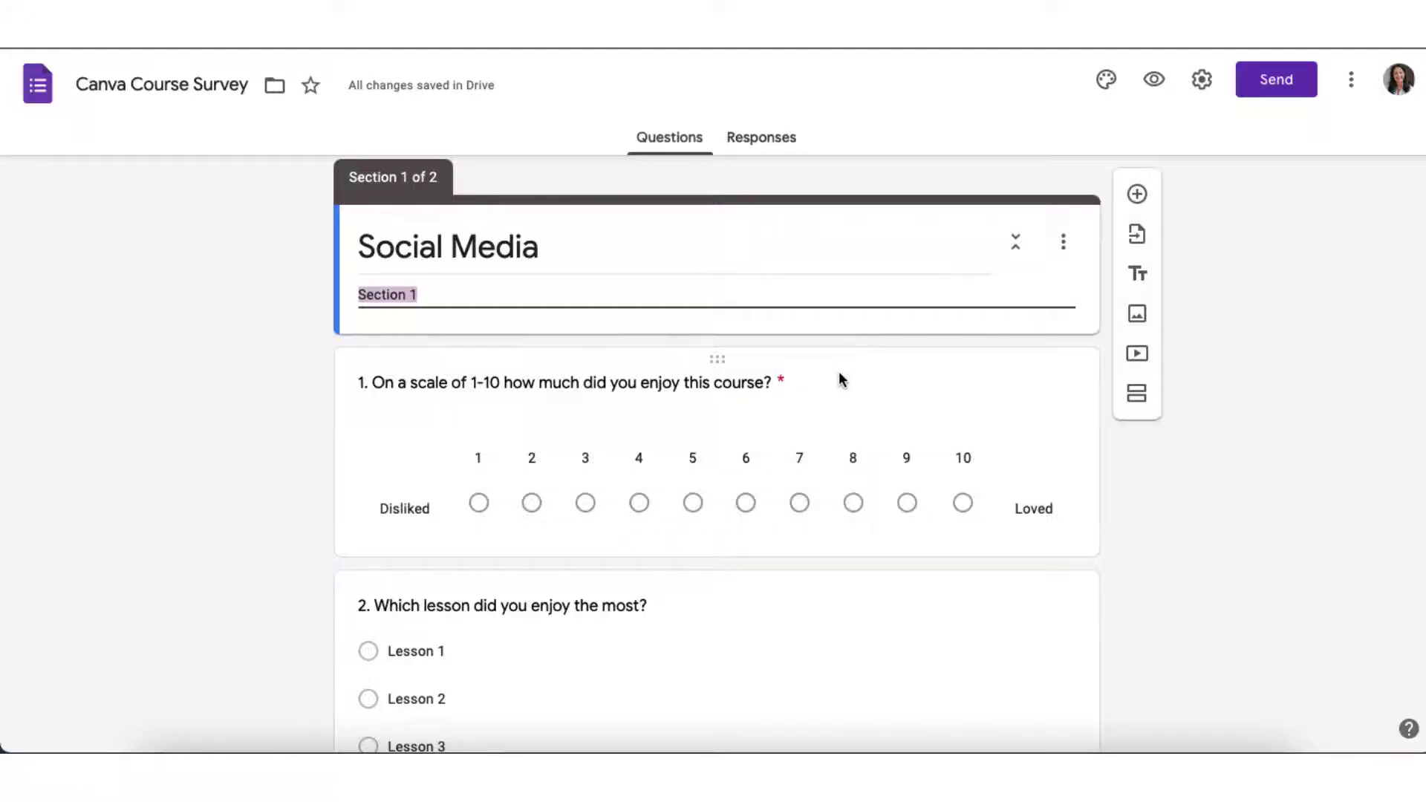
In the Canva Course Survey in Google Forms, replace question 1's text with "1." and insert GOOGLE FORMS HEADER 2.png from Google Drive's CANVA folder
triple_click(771, 380)
key(BackSpace)
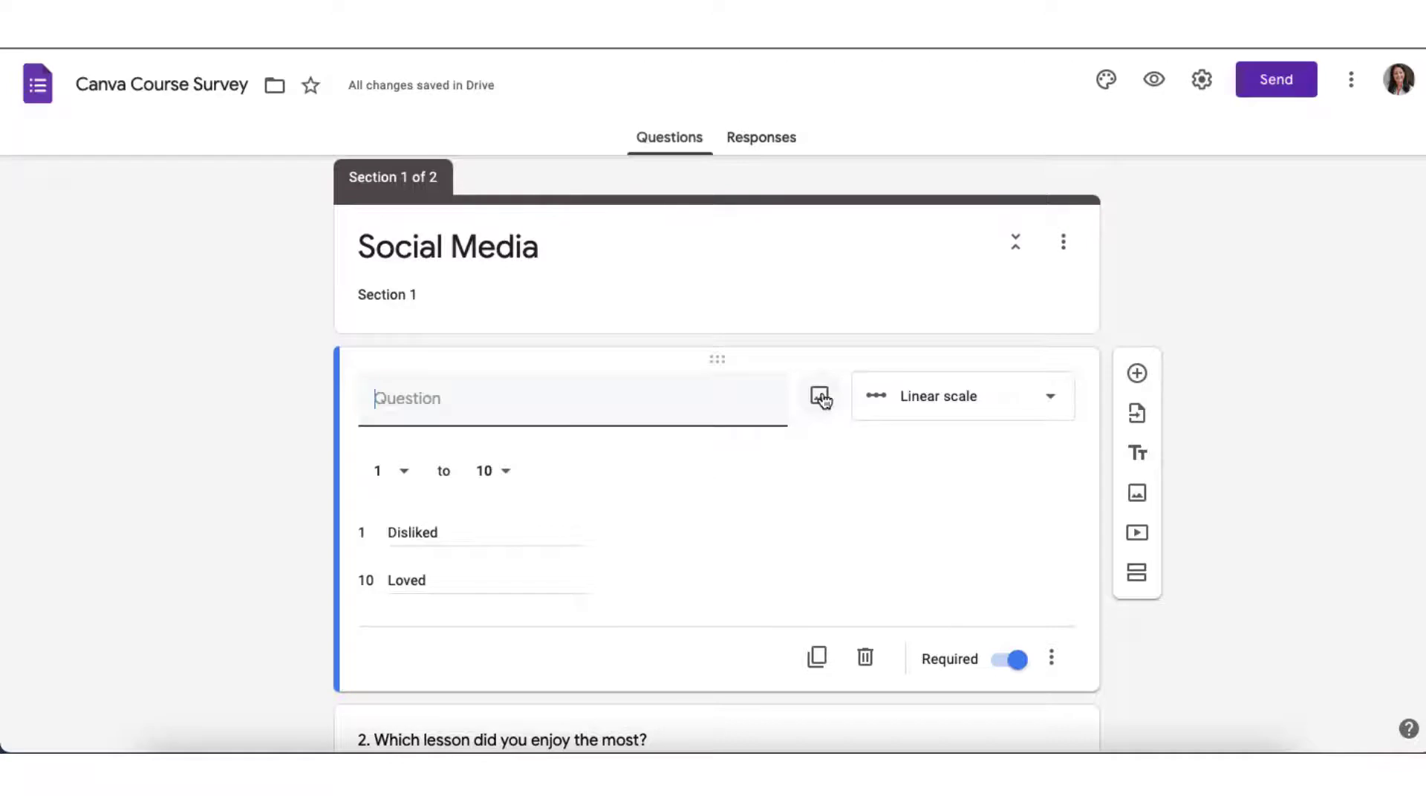
click(820, 398)
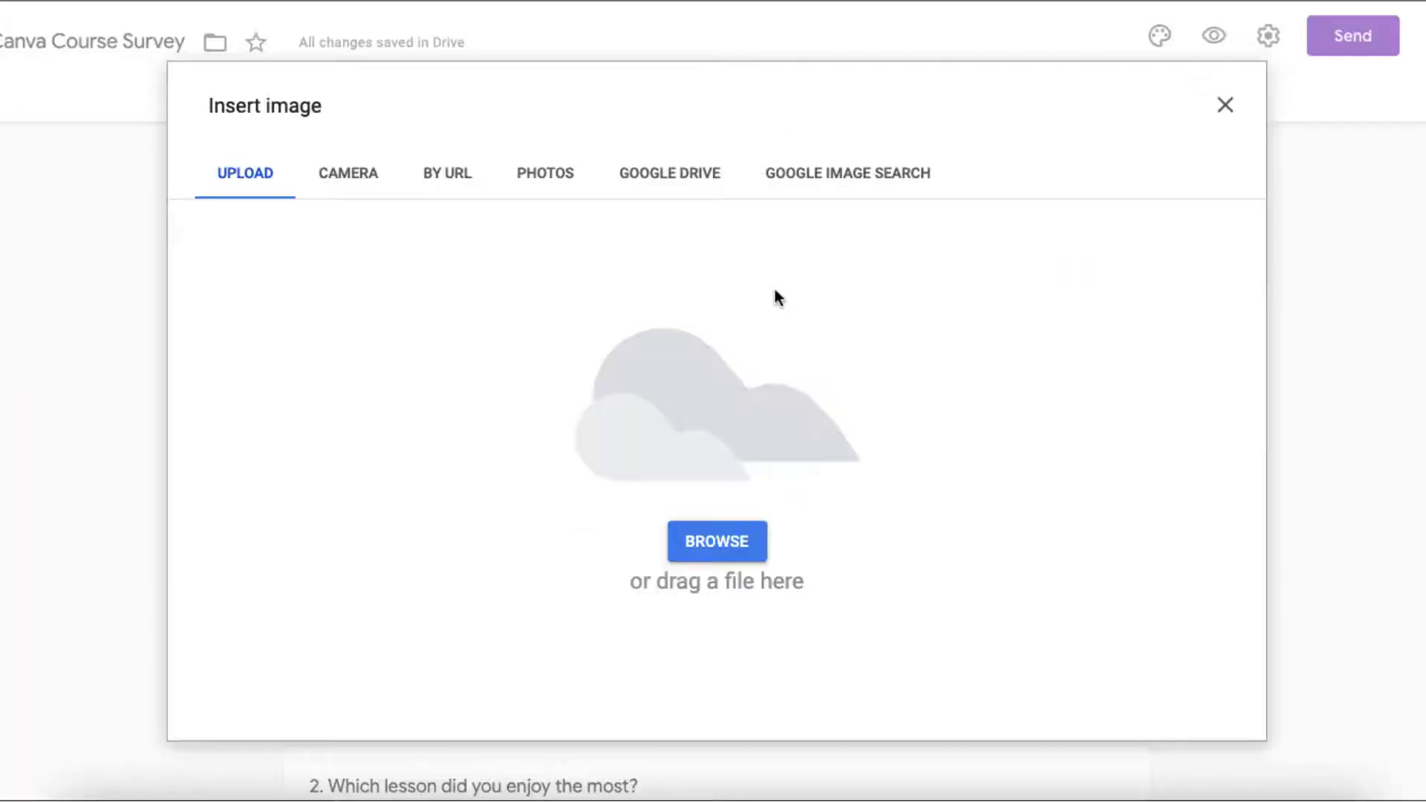
click(693, 178)
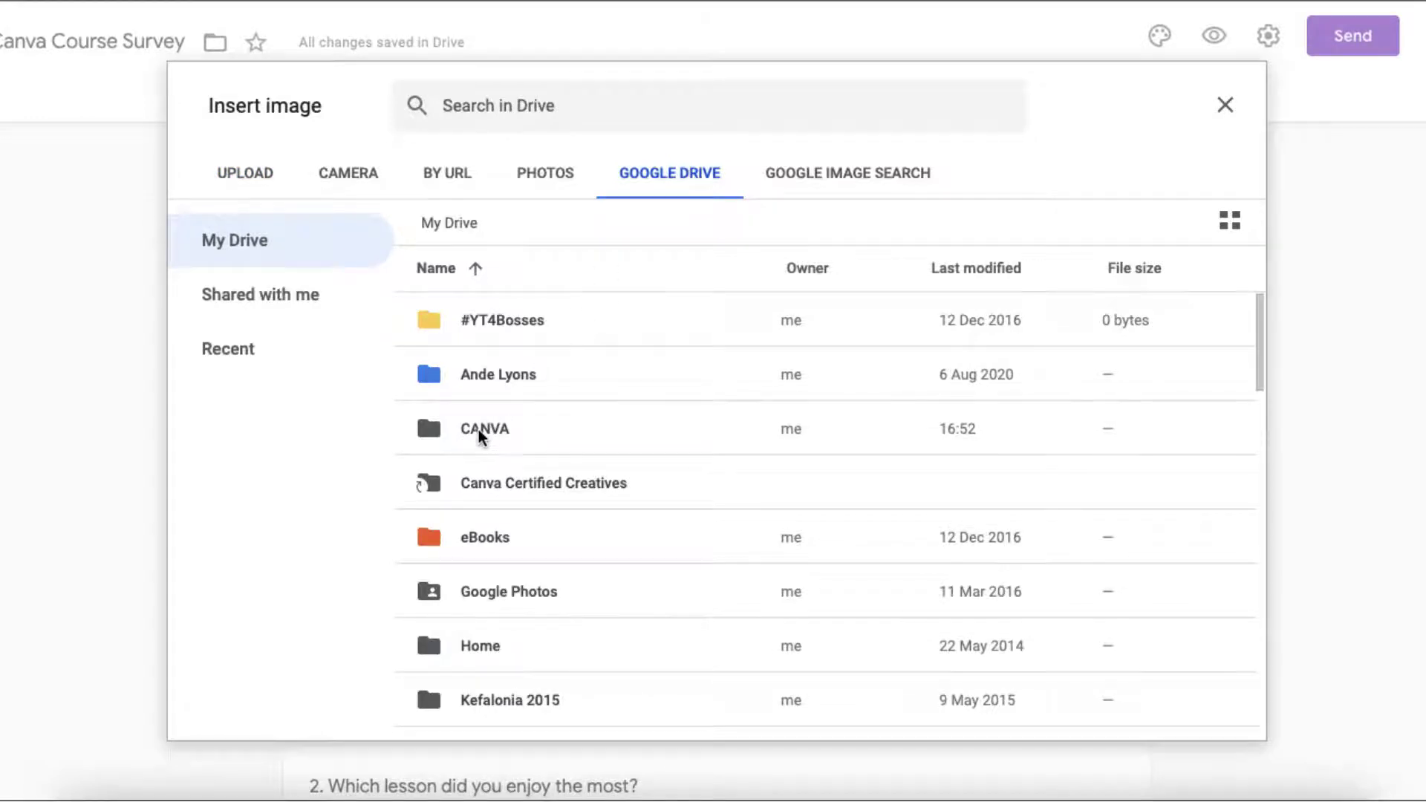
double_click(479, 431)
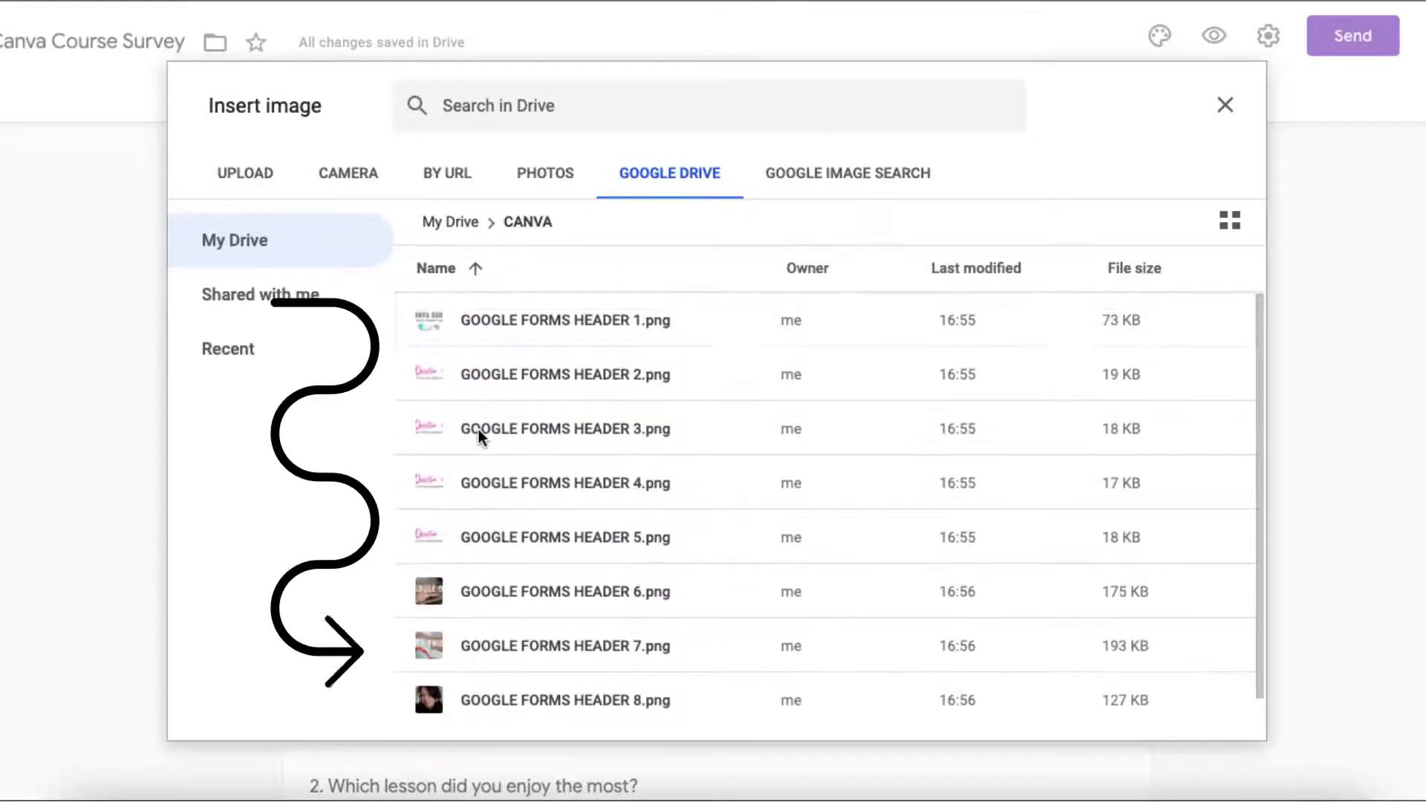
scroll(479, 429, down, 1)
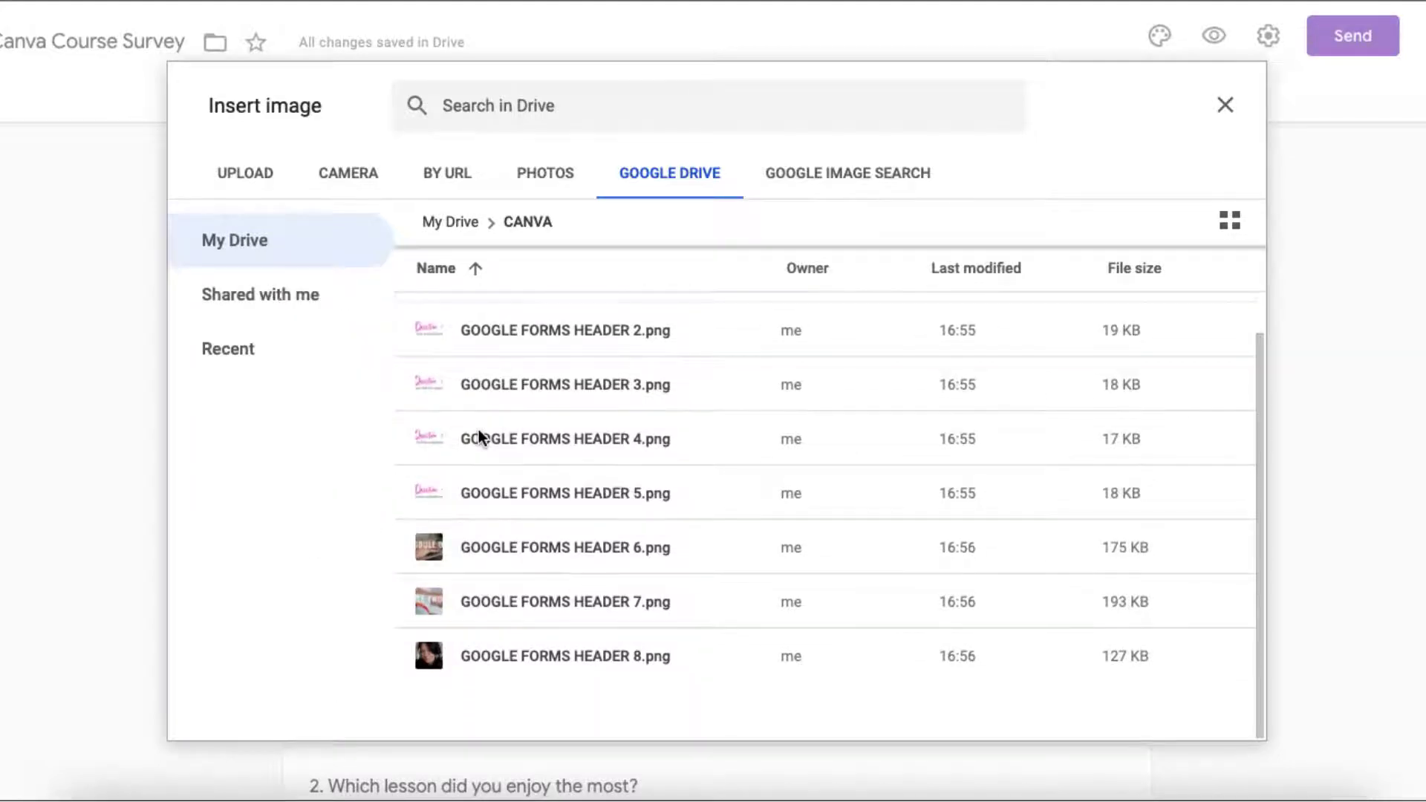
scroll(478, 429, up, 1)
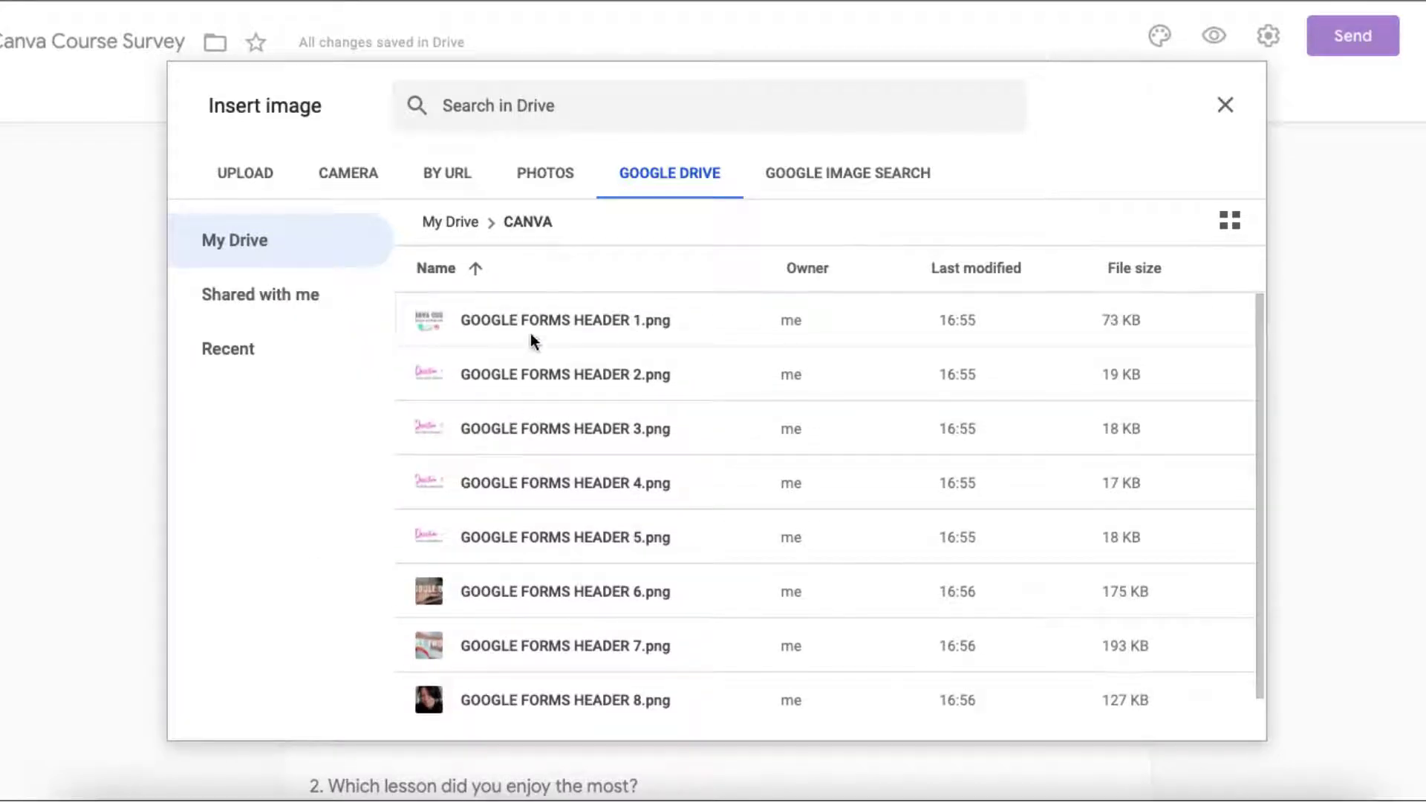
click(519, 374)
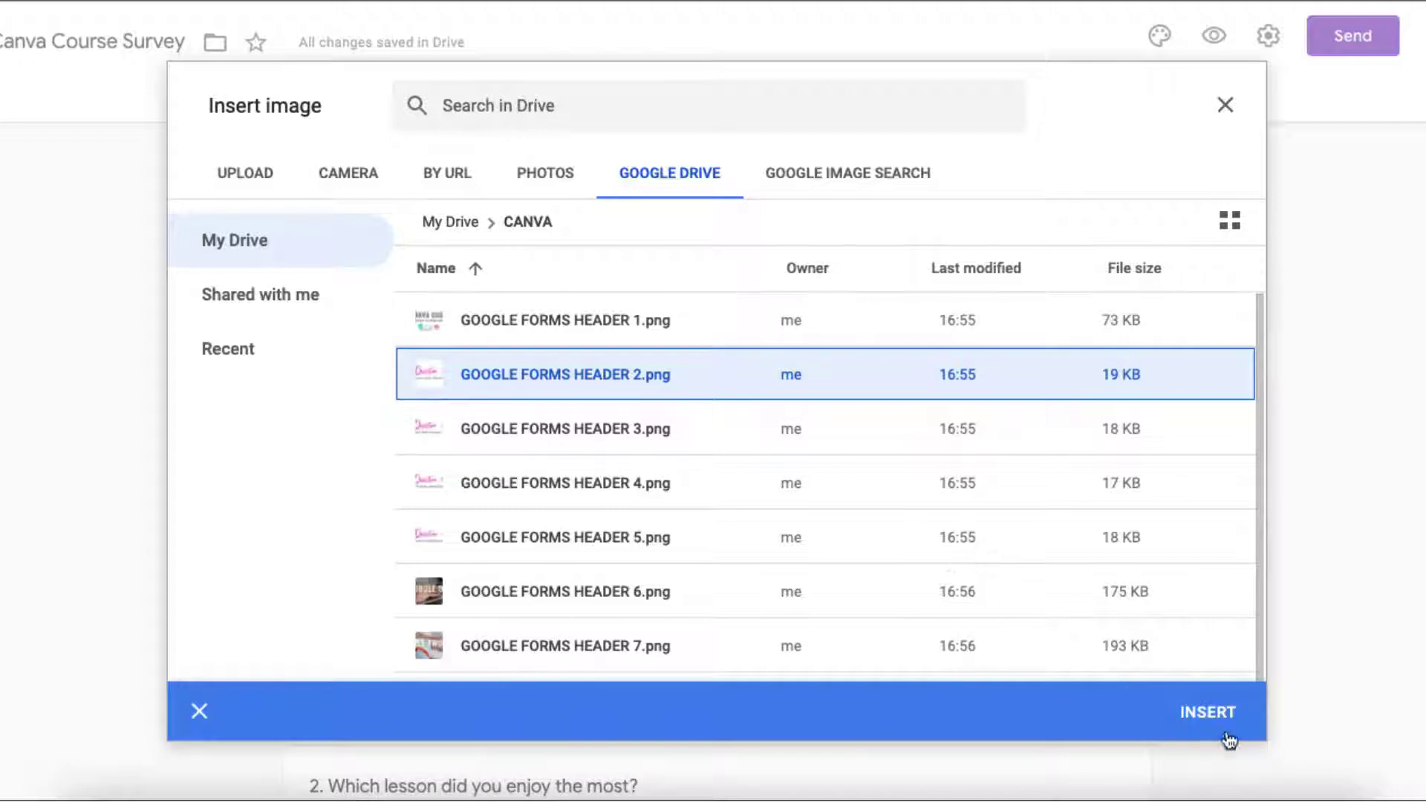
click(1209, 709)
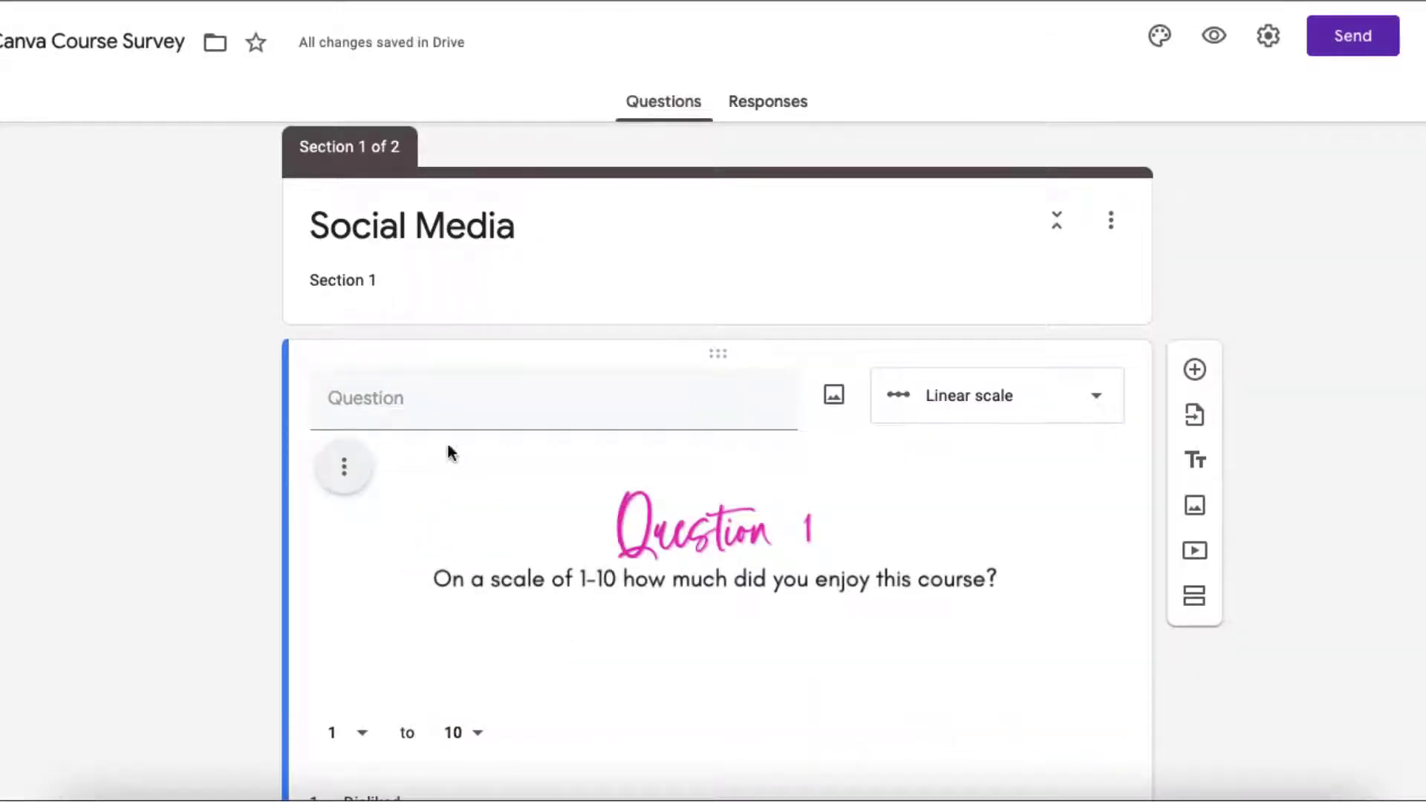
click(392, 411)
text(1.)
Shorten question 2's text to "2." and insert the "Question 2" header image from Google Drive's CANVA folder
scroll(1285, 537, down, 8)
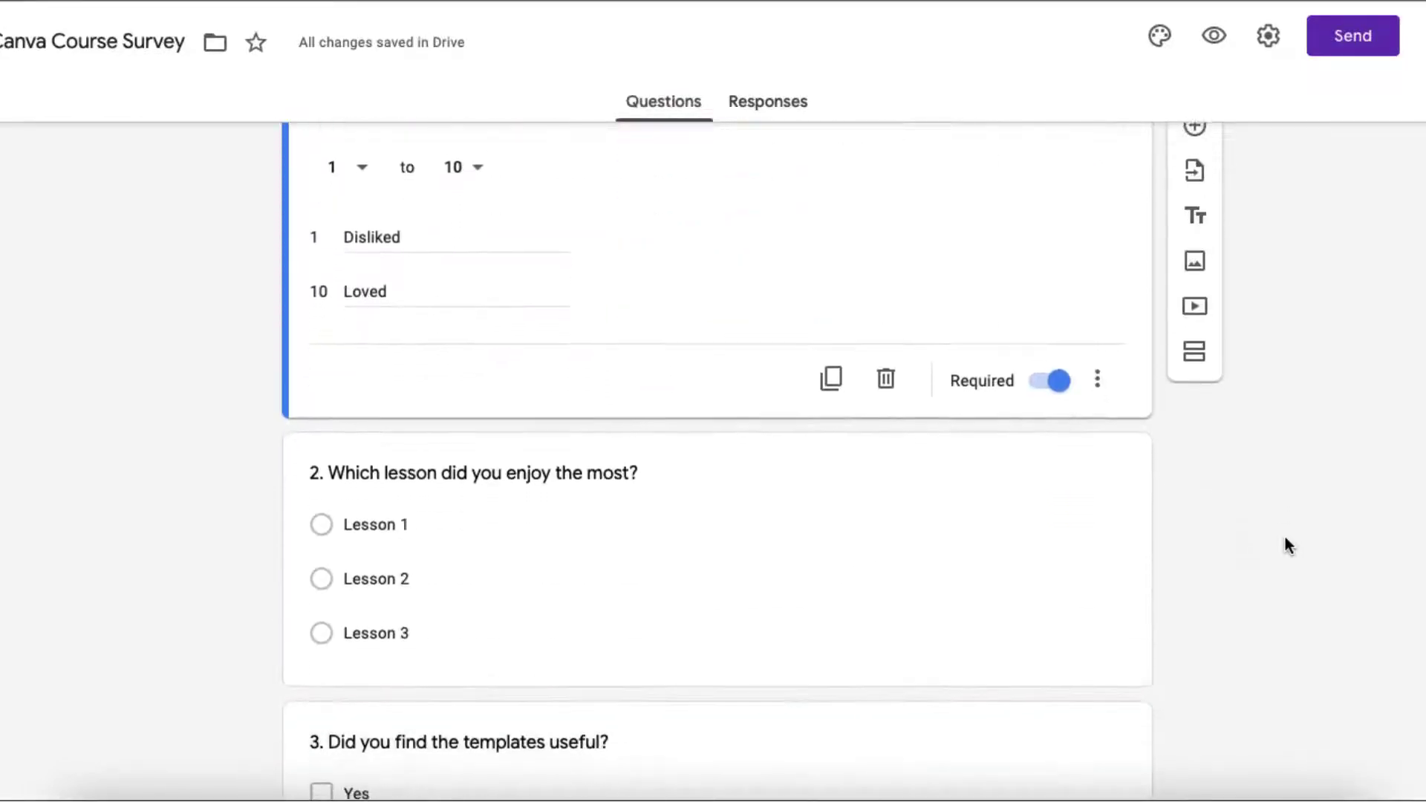
click(671, 477)
drag(694, 318, 381, 312)
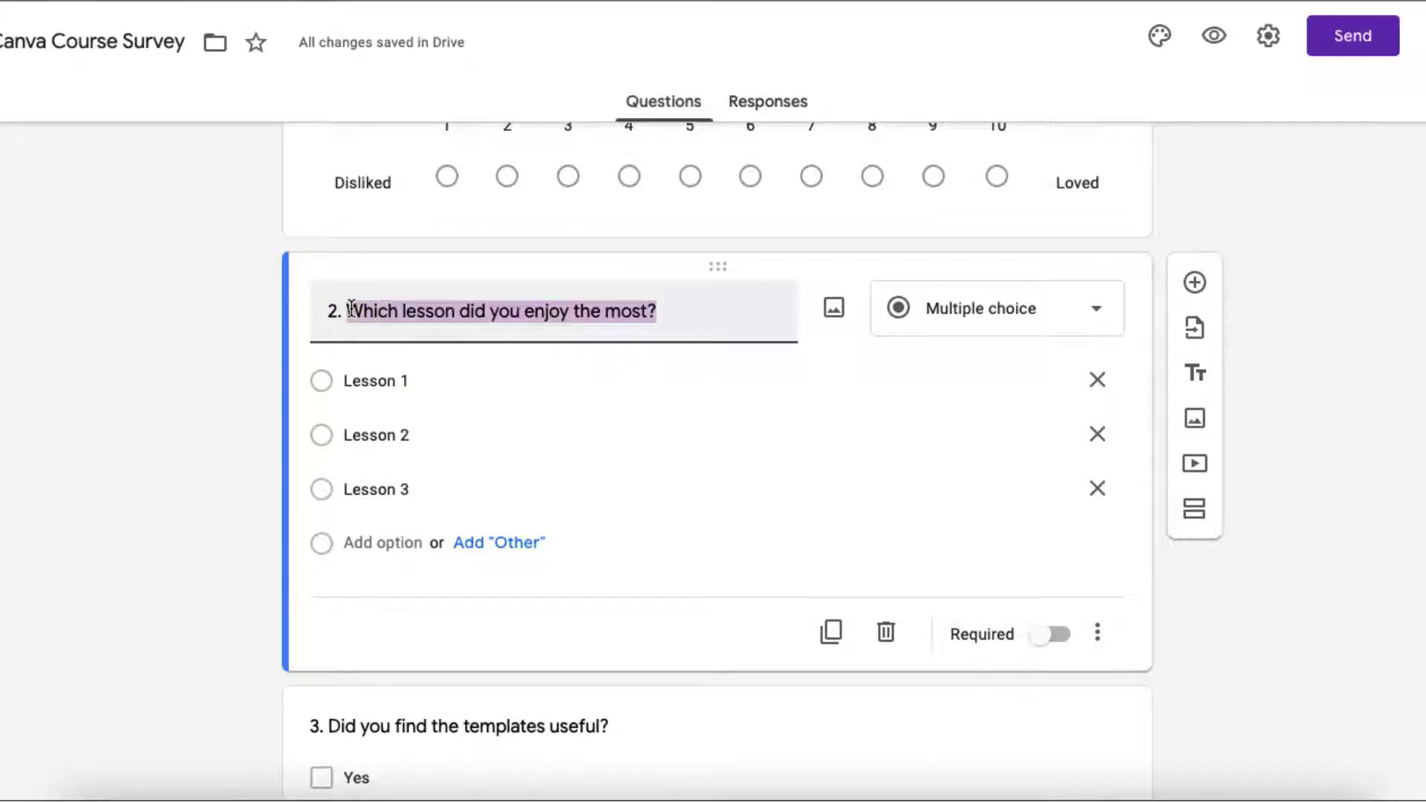
key(BackSpace)
click(832, 308)
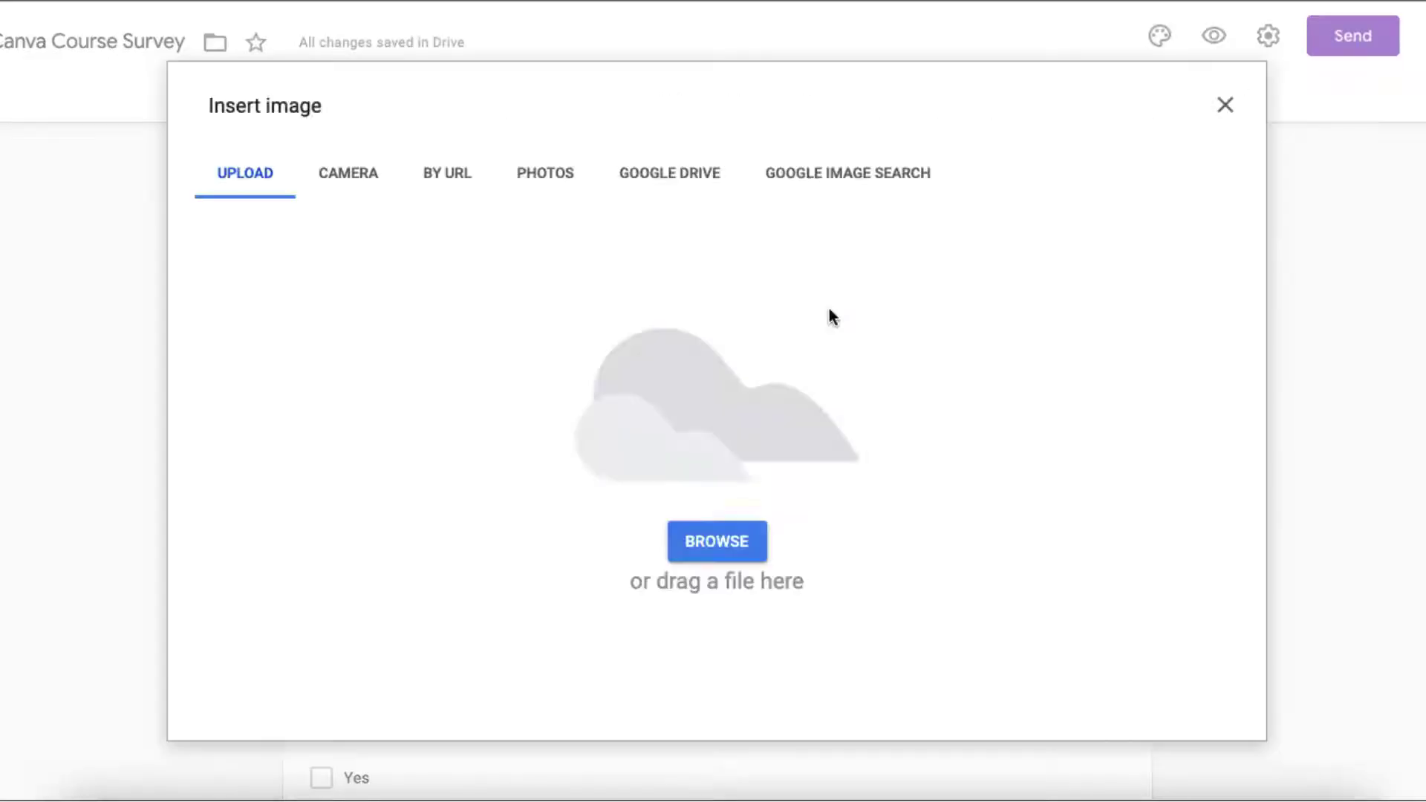
click(688, 177)
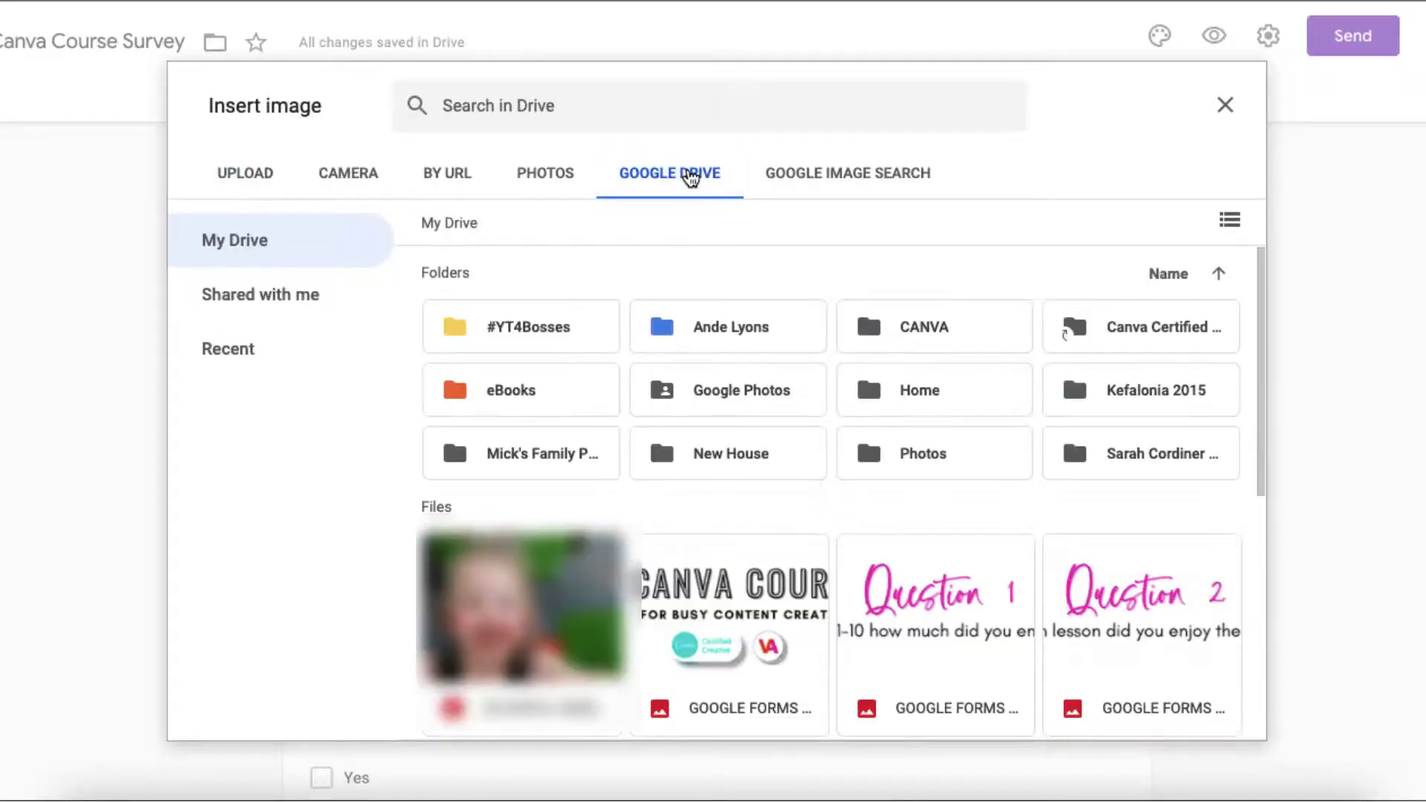
double_click(900, 325)
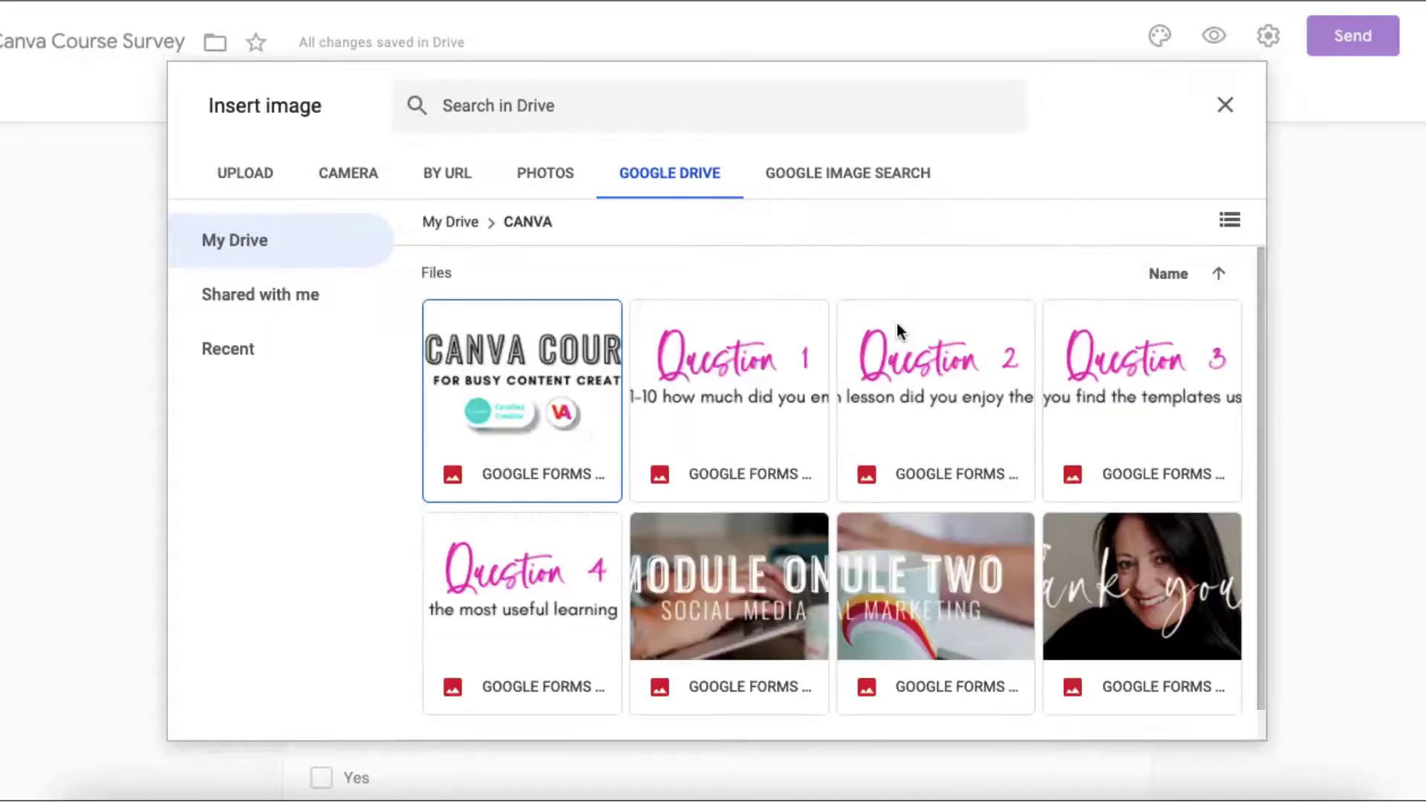
double_click(912, 371)
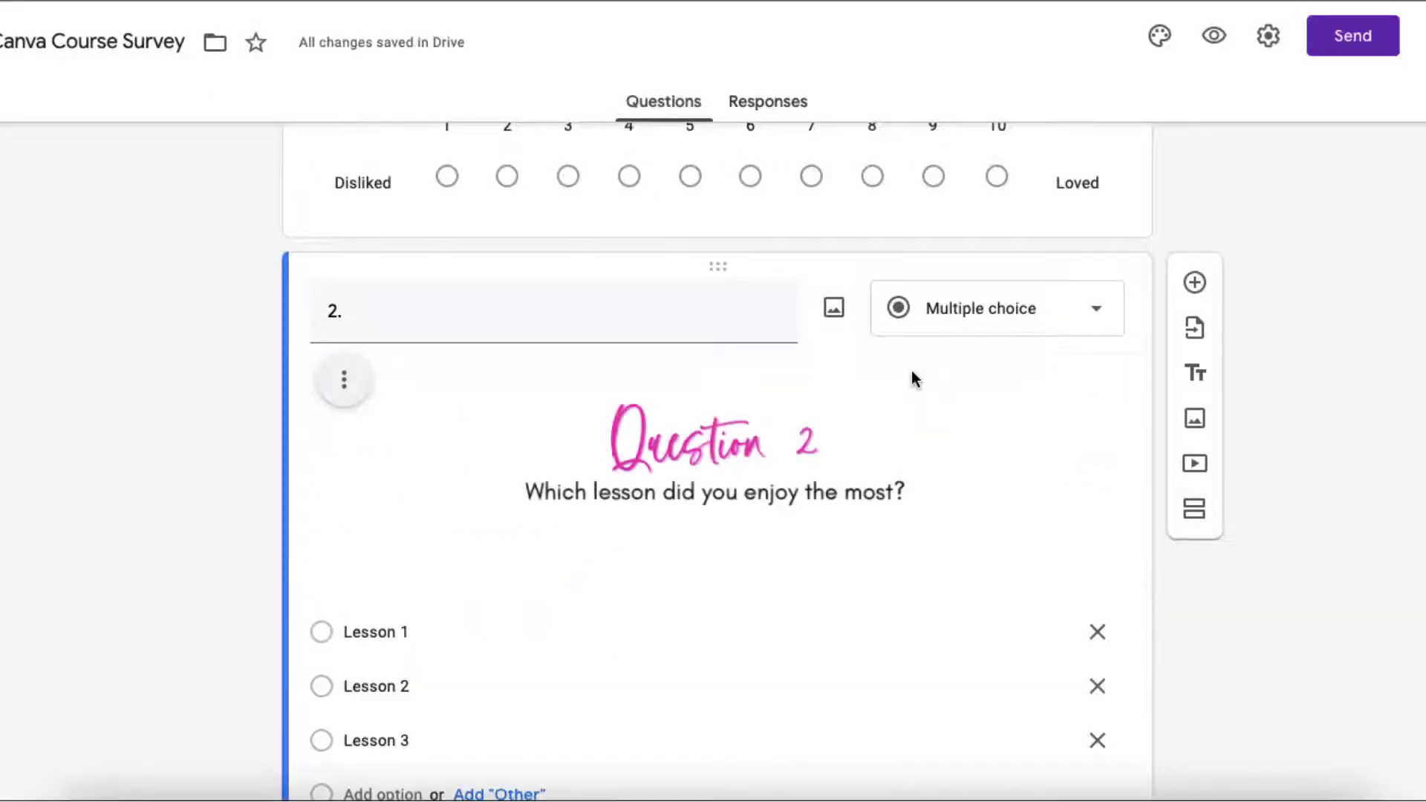
scroll(1182, 608, down, 6)
scroll(1182, 608, down, 2)
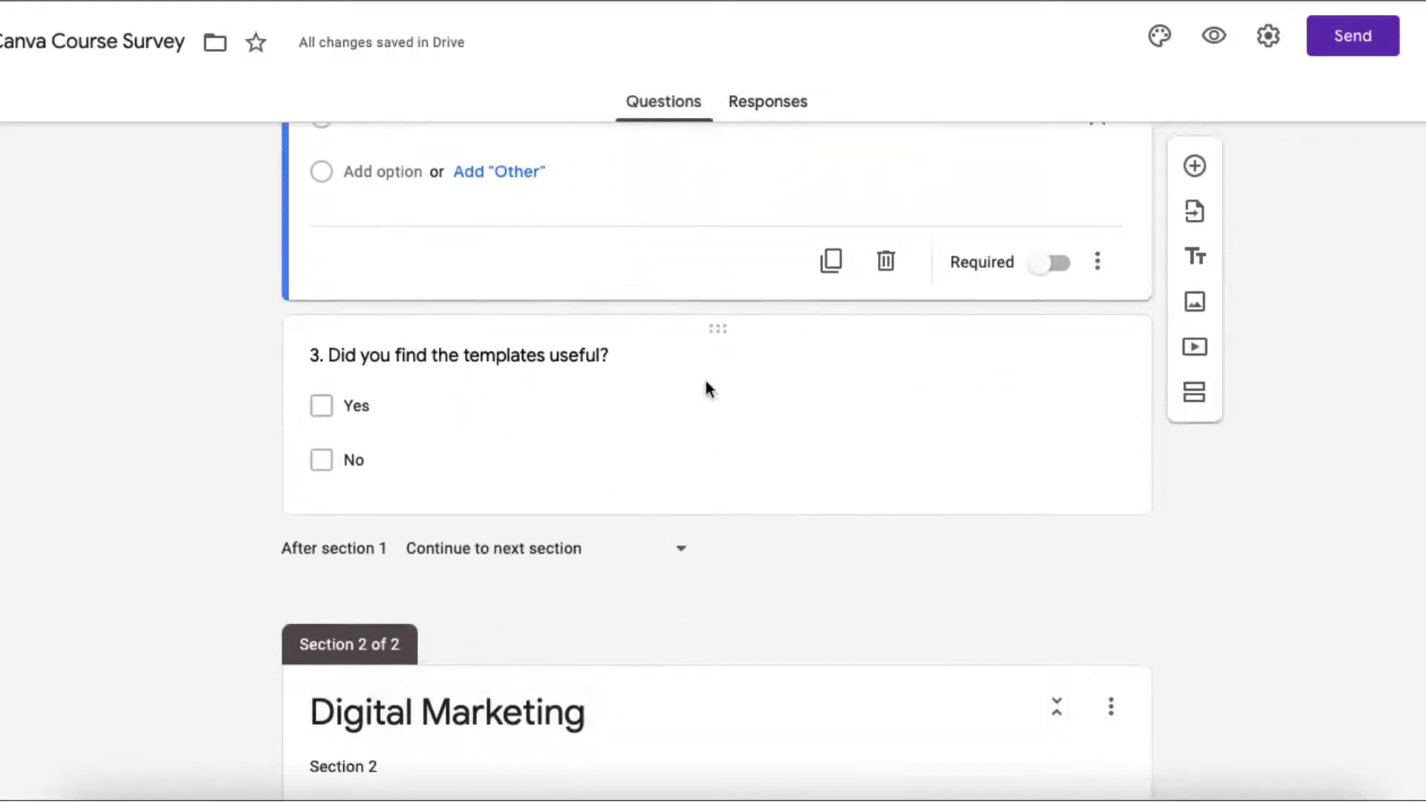
Shorten question 3's text to "3." and insert the "Question 3" header image from Google Drive's CANVA folder
click(627, 362)
drag(646, 207, 350, 202)
key(BackSpace)
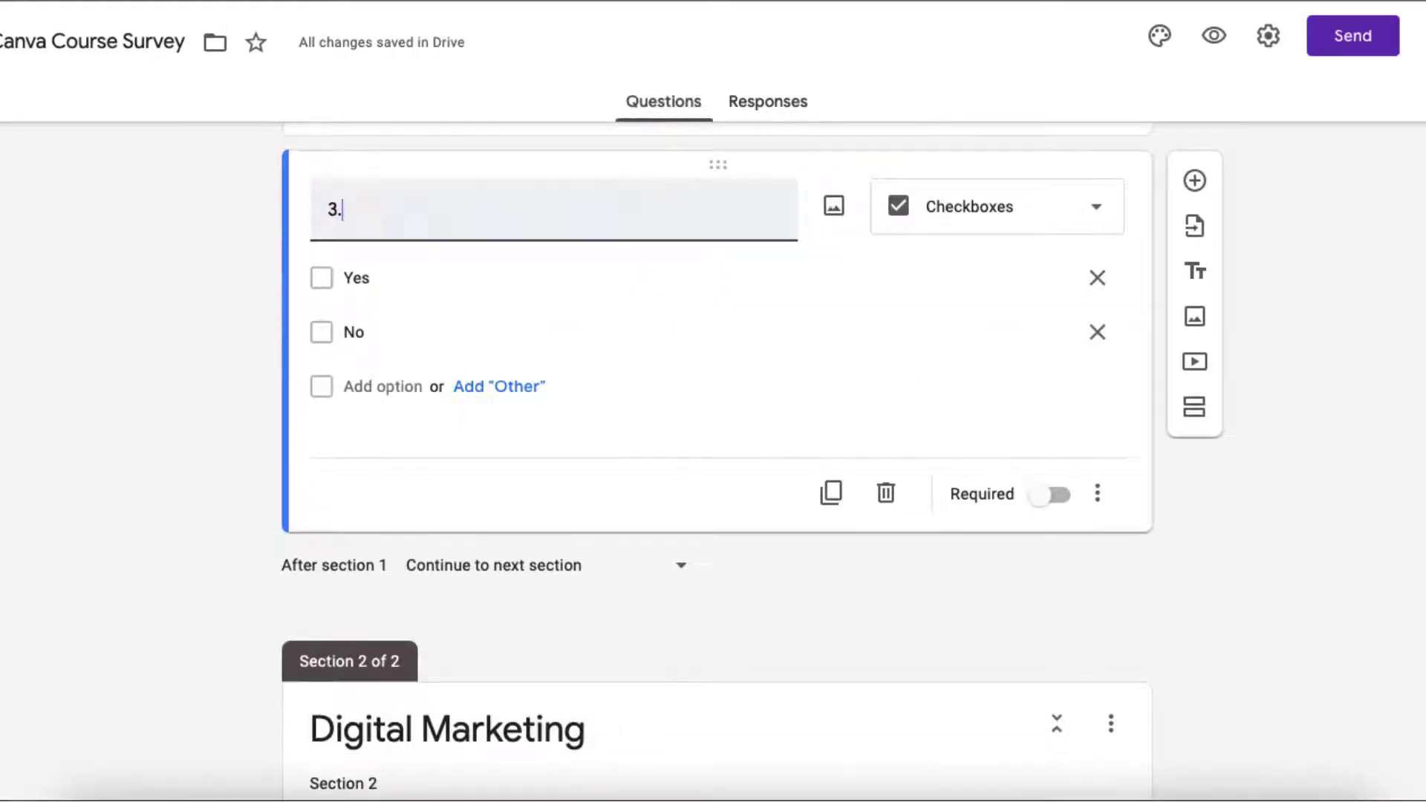
click(836, 208)
click(710, 177)
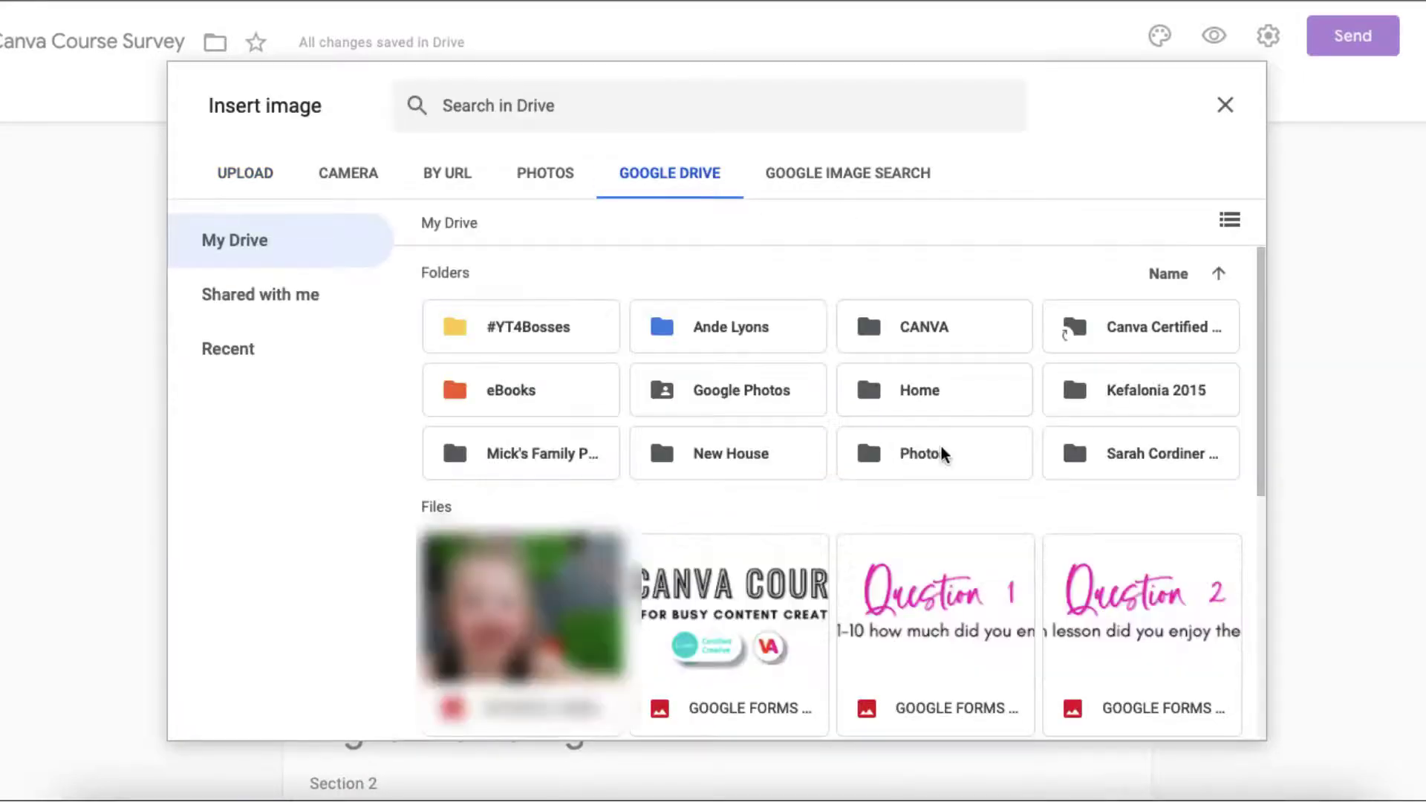
double_click(924, 331)
click(1141, 401)
double_click(1139, 397)
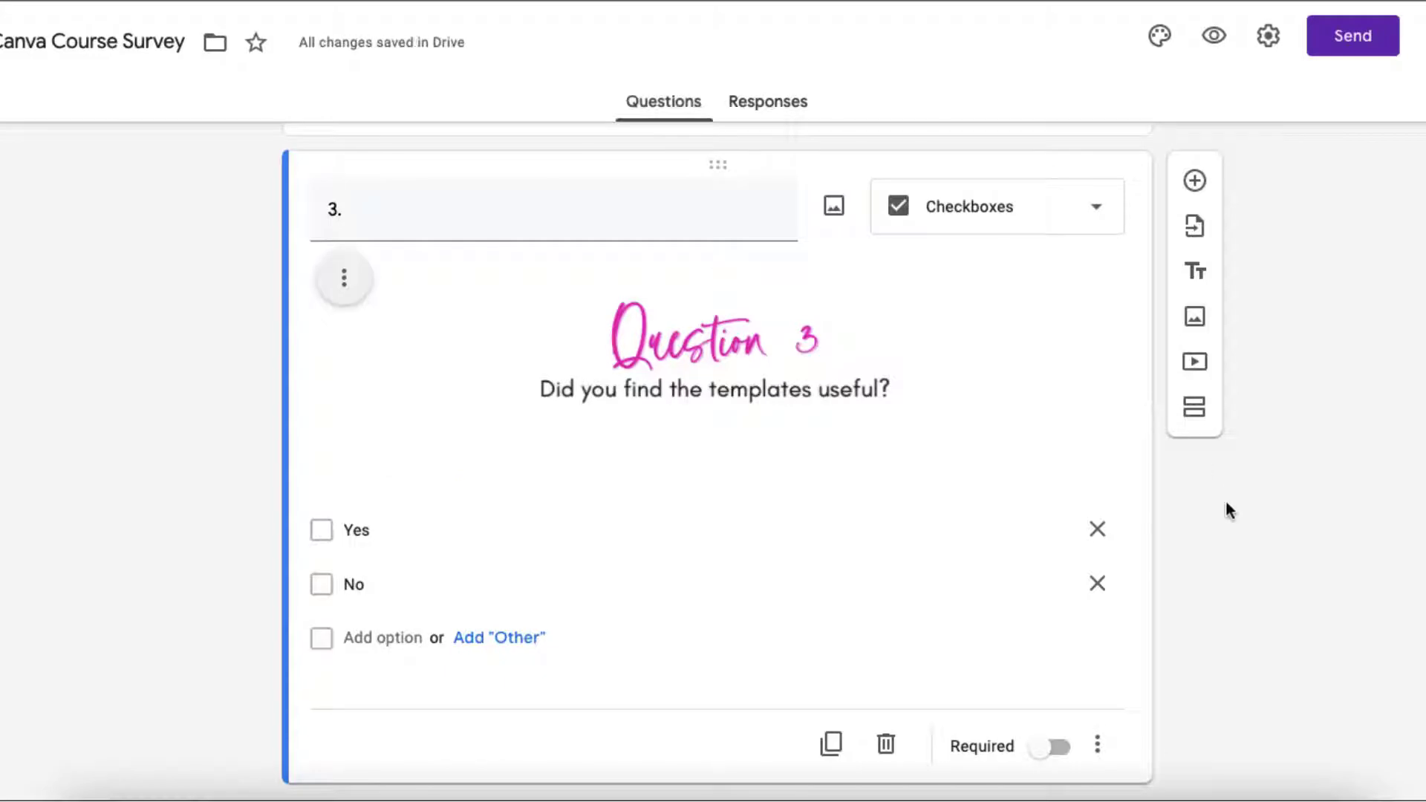
Replace the learning outcomes question's text with "4." and insert the "Question 4" header image from Google Drive's CANVA folder
scroll(1230, 511, down, 7)
click(773, 619)
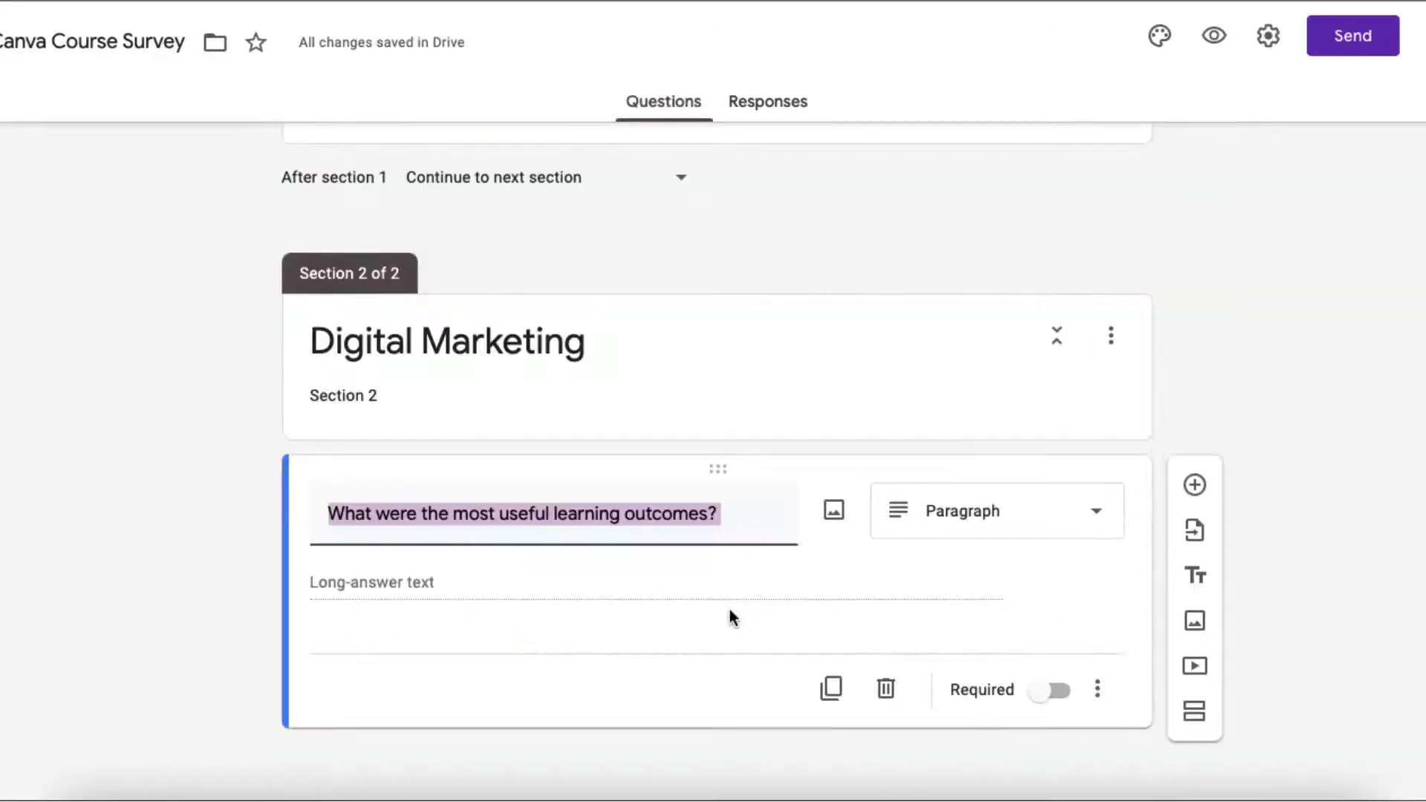
drag(760, 513, 300, 511)
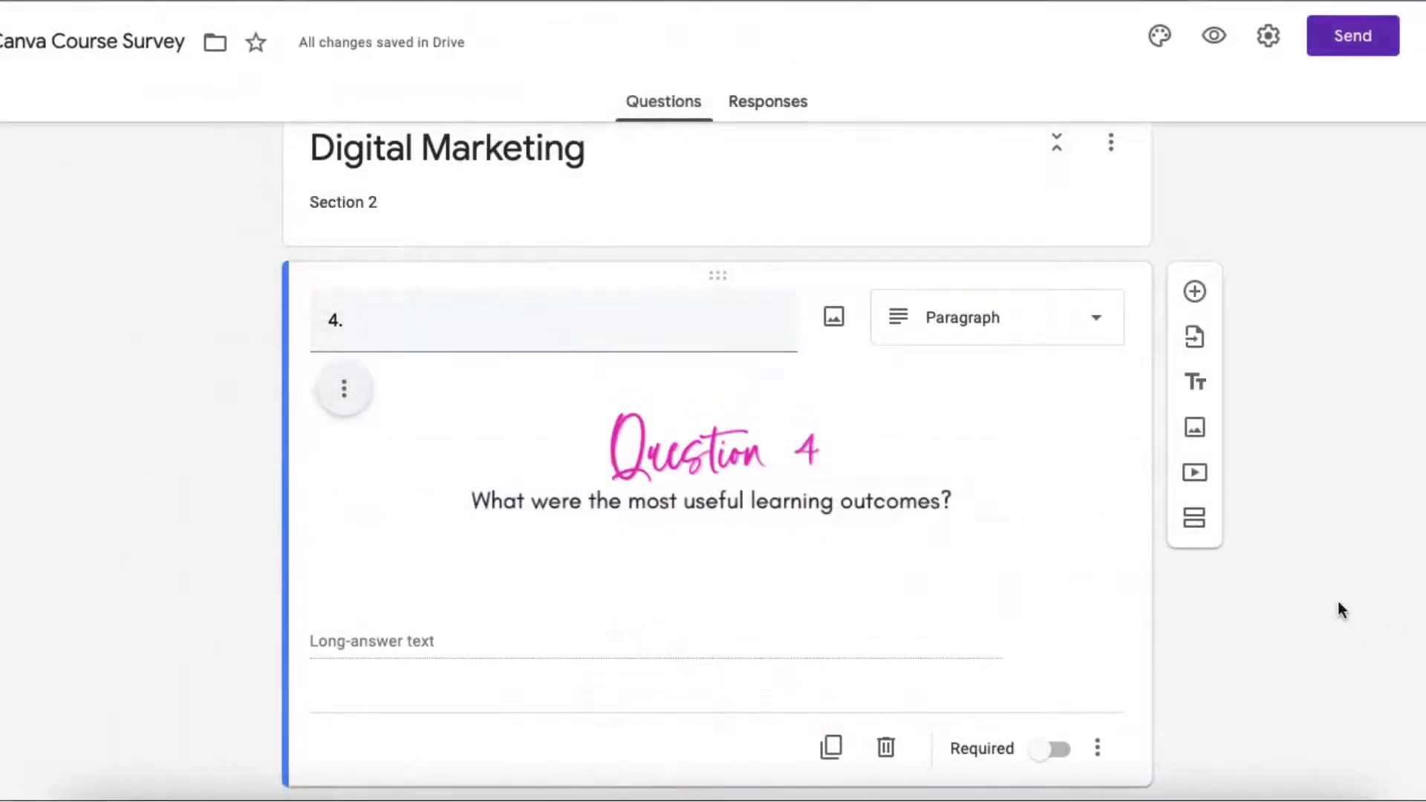
Insert the "Module One Social Media" banner from Google Drive's CANVA folder directly below the Social Media section header
scroll(1338, 600, up, 15)
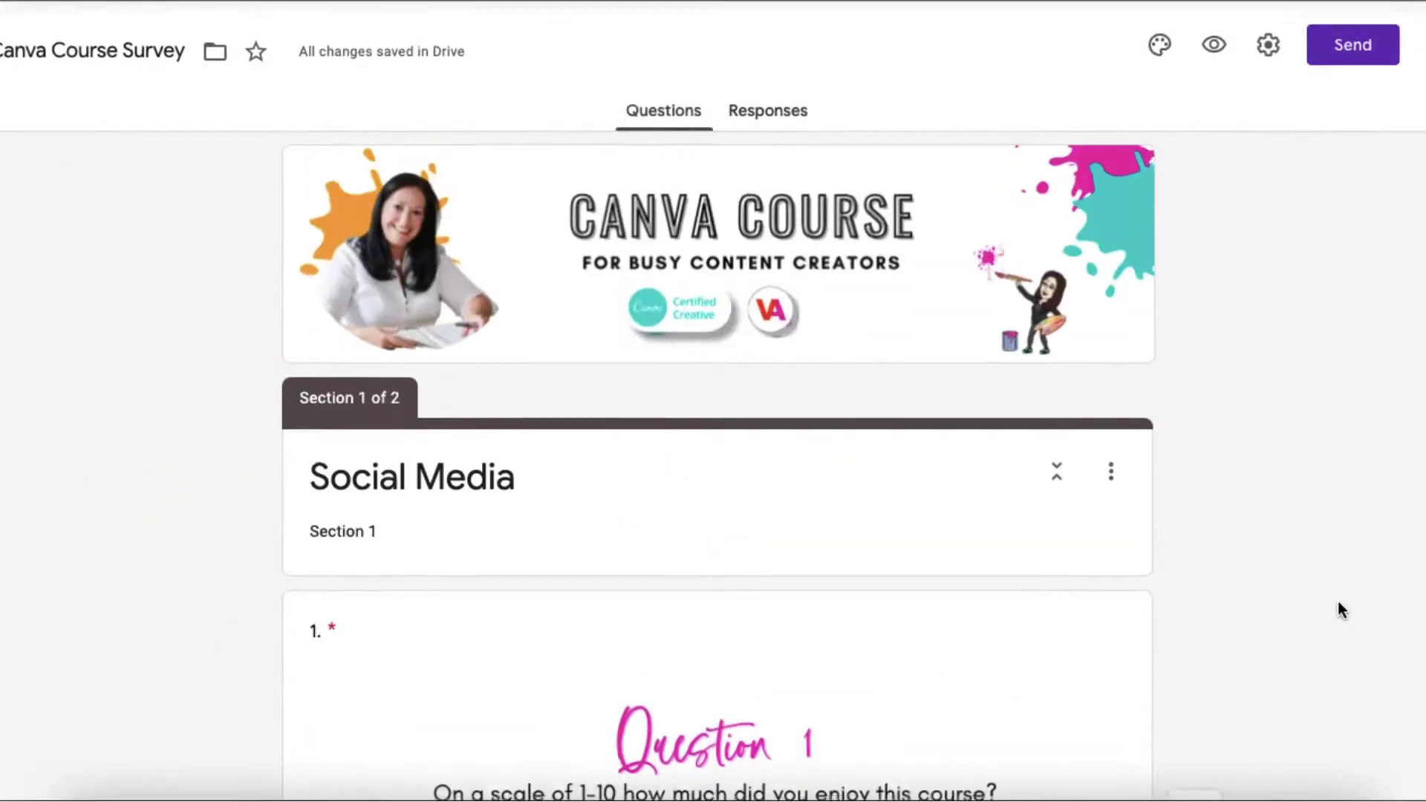
click(858, 517)
click(857, 484)
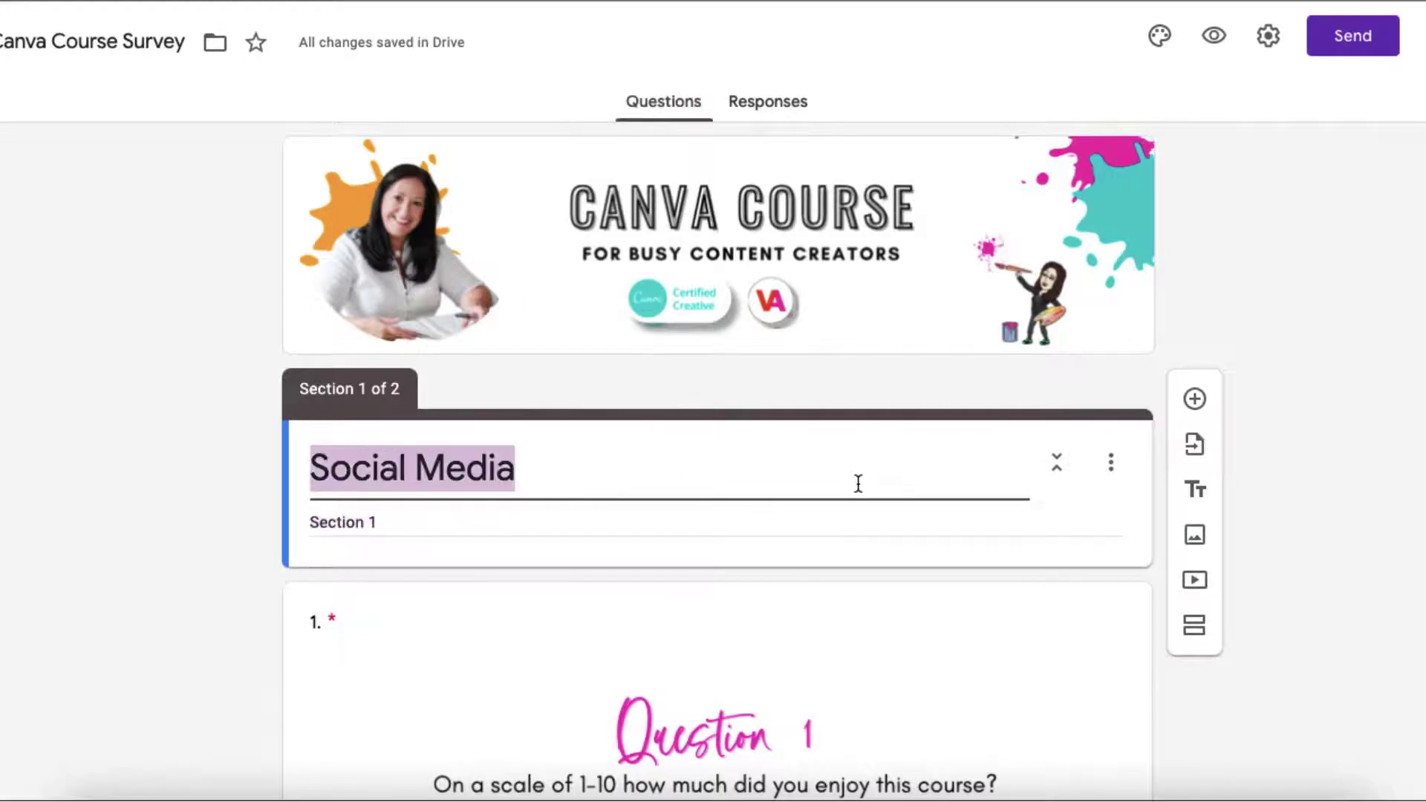
click(1189, 536)
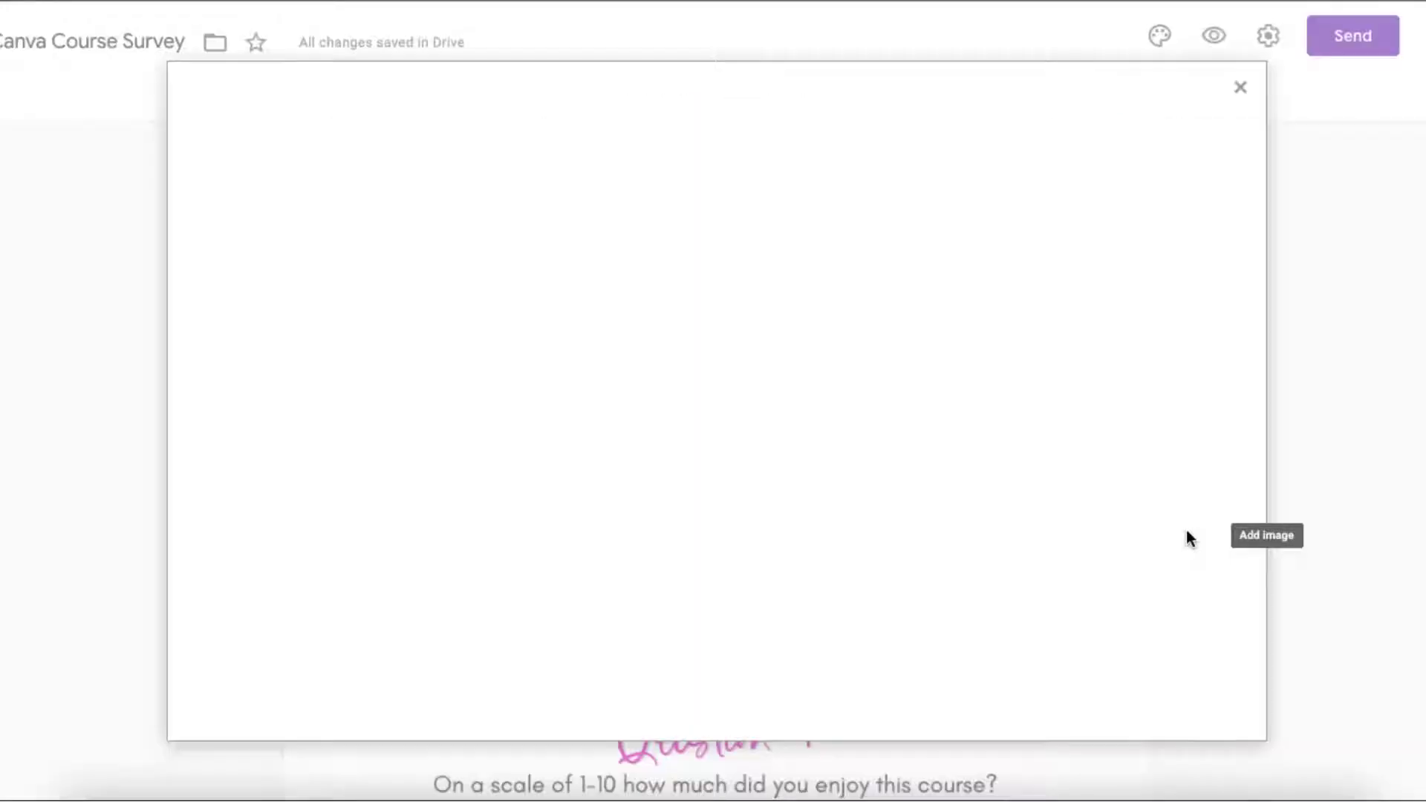
click(693, 179)
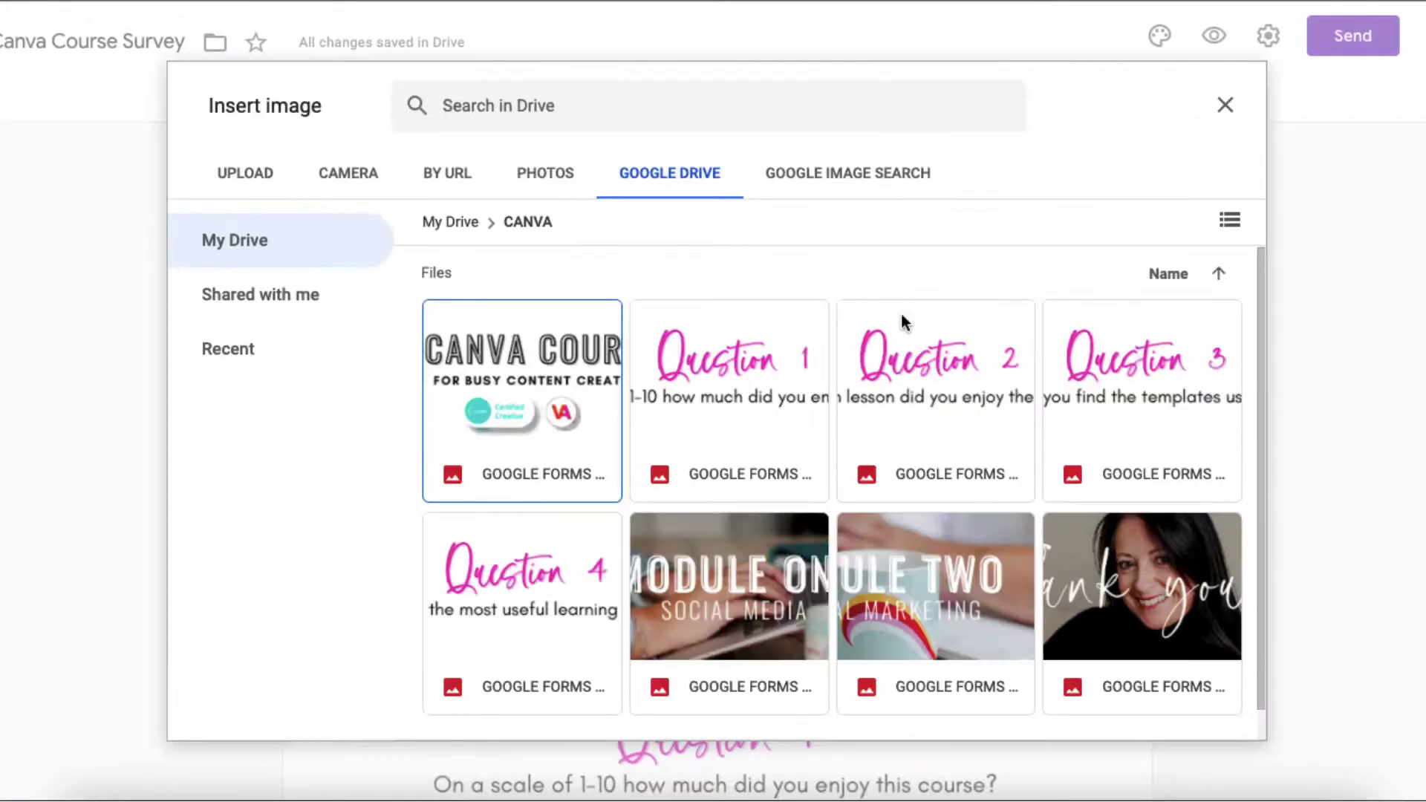
click(769, 554)
double_click(769, 554)
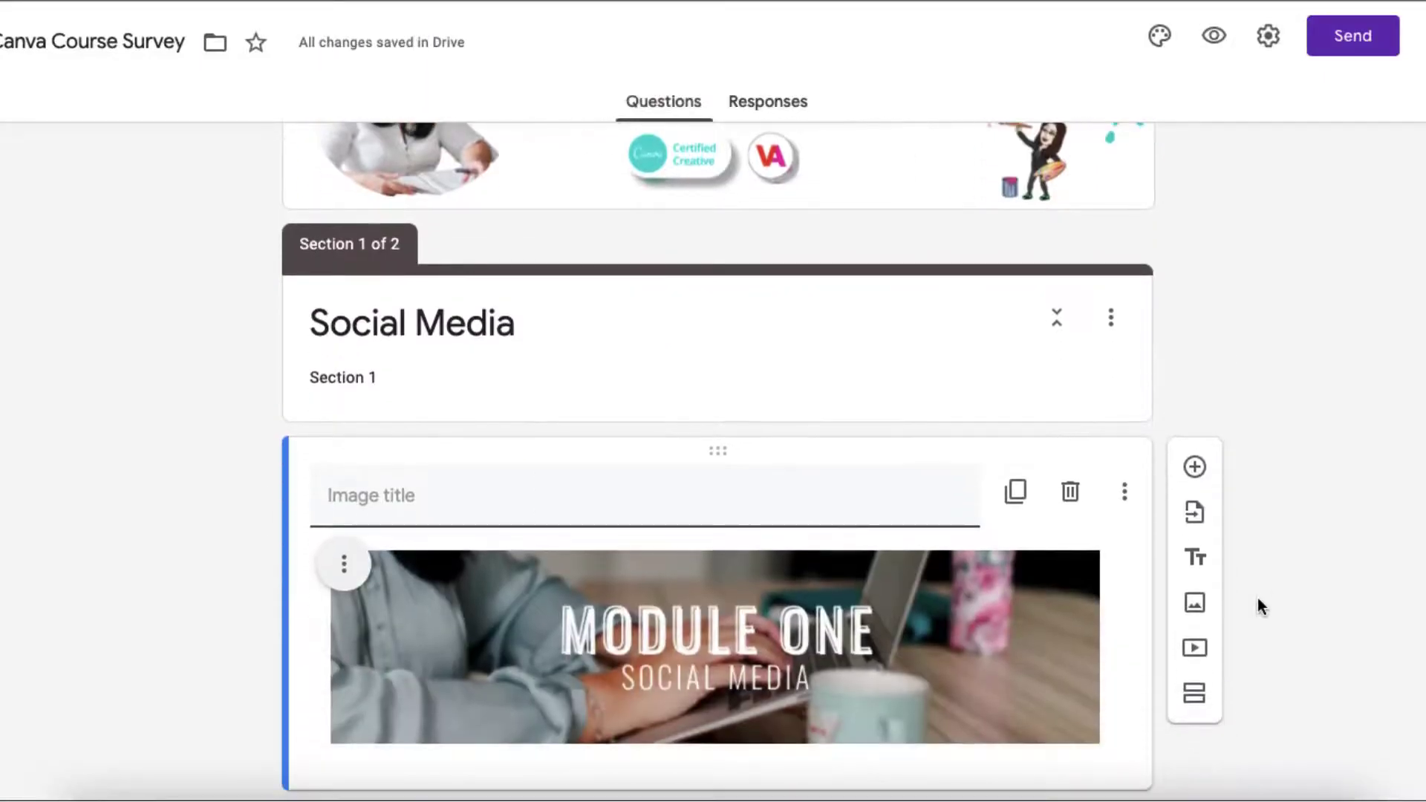
Title the Module One banner image "Social Media: Section 1"
click(490, 407)
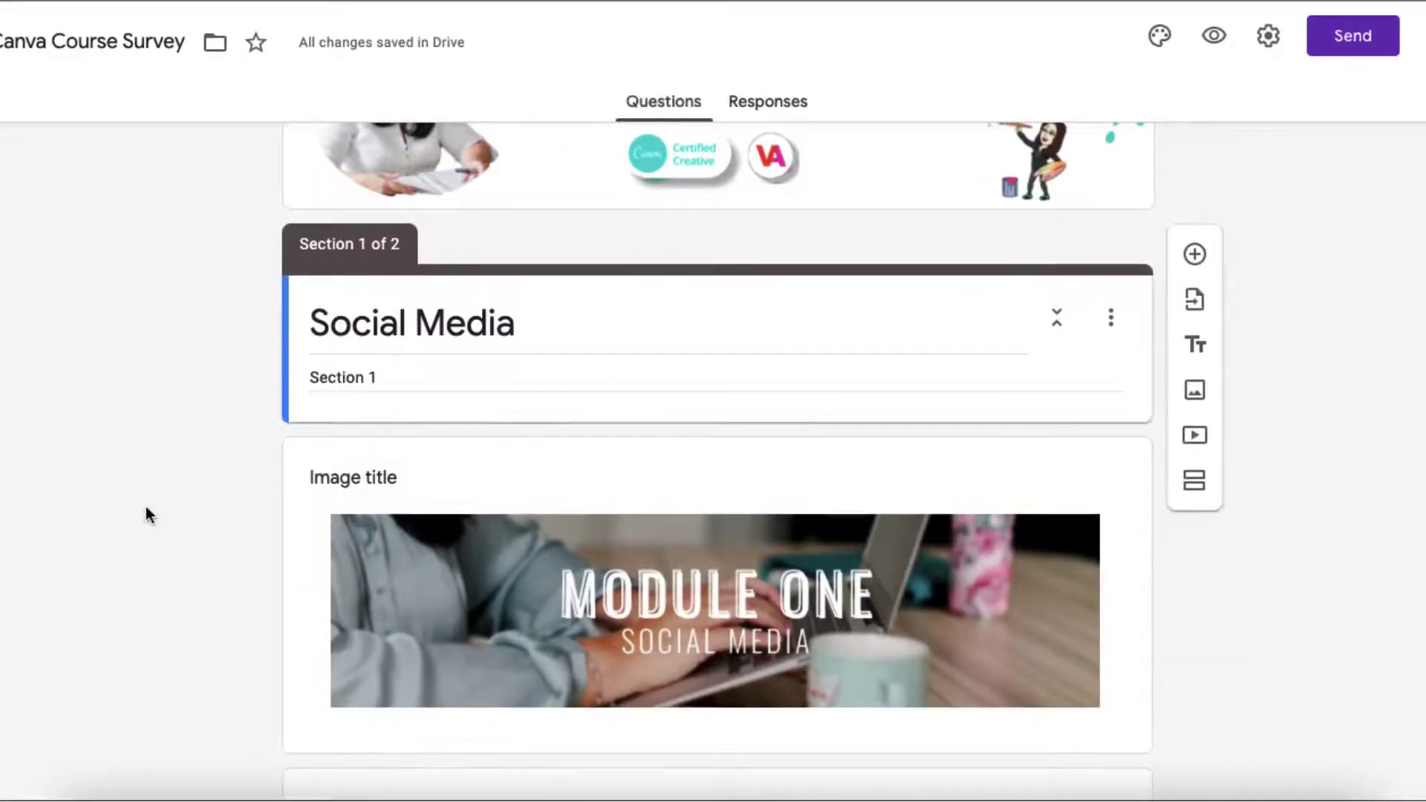
click(371, 482)
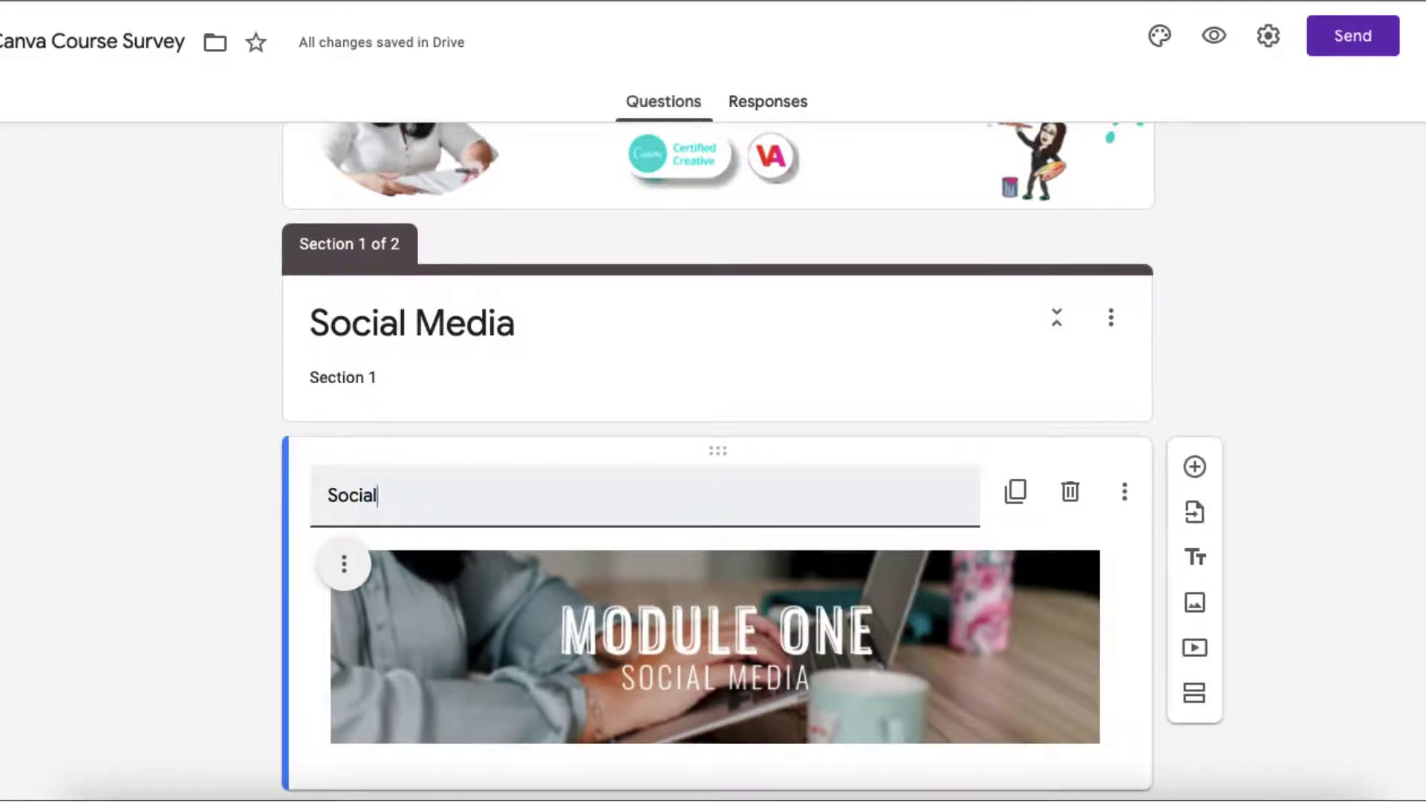
text(Social Media: Section 1)
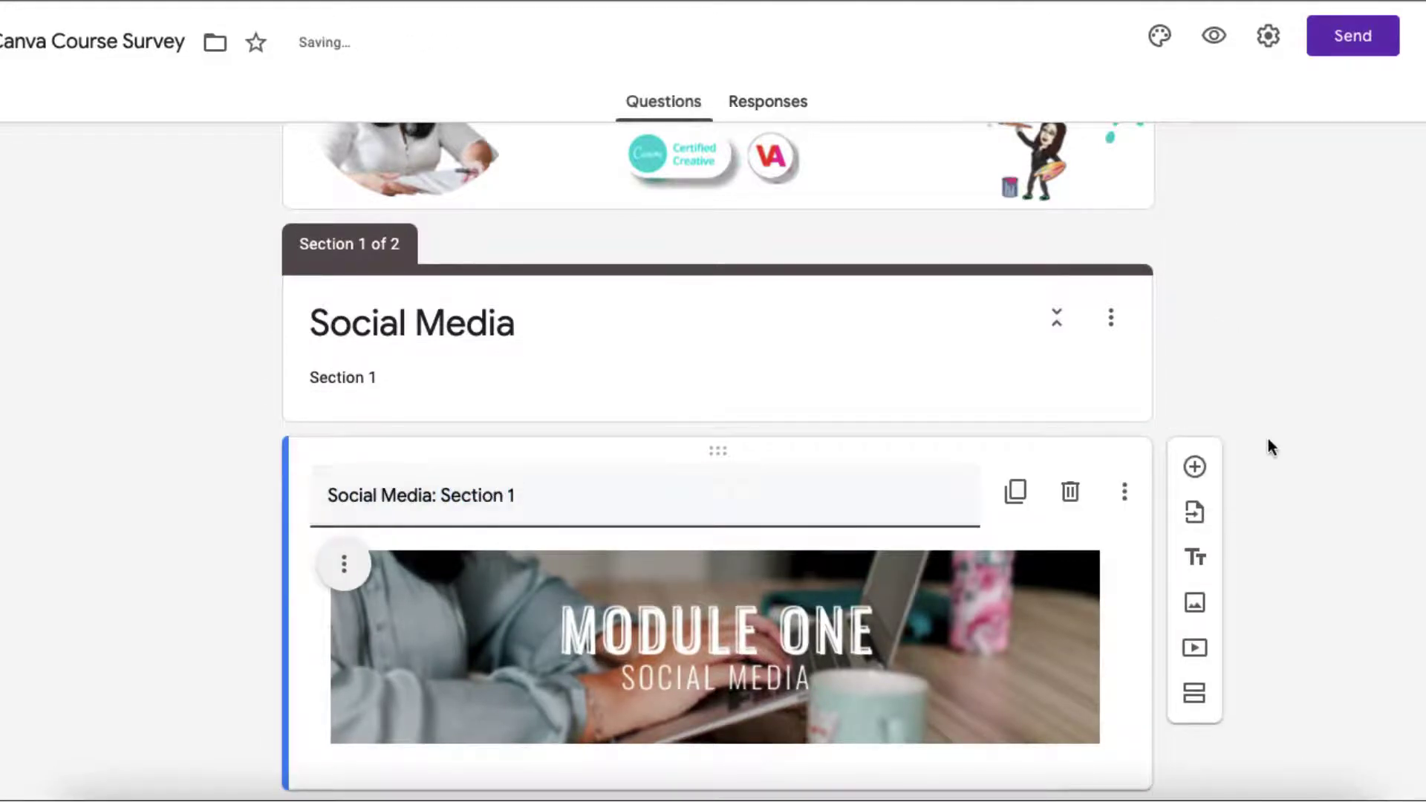
Insert the "Module Two Digital Marketing" banner below the Digital Marketing section header and title it "Digital Marketing: Section 2"
scroll(1284, 436, down, 7)
scroll(1284, 442, down, 15)
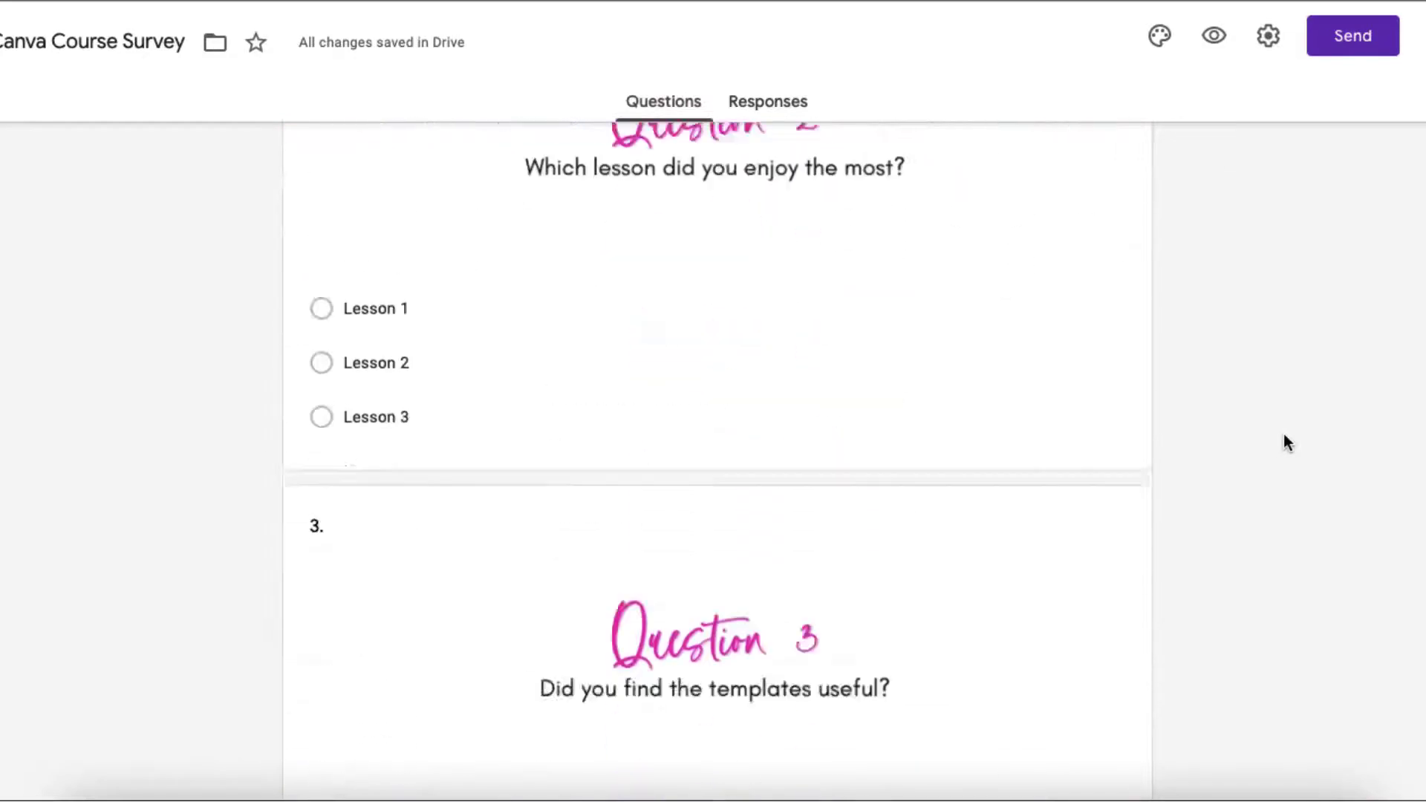
click(668, 249)
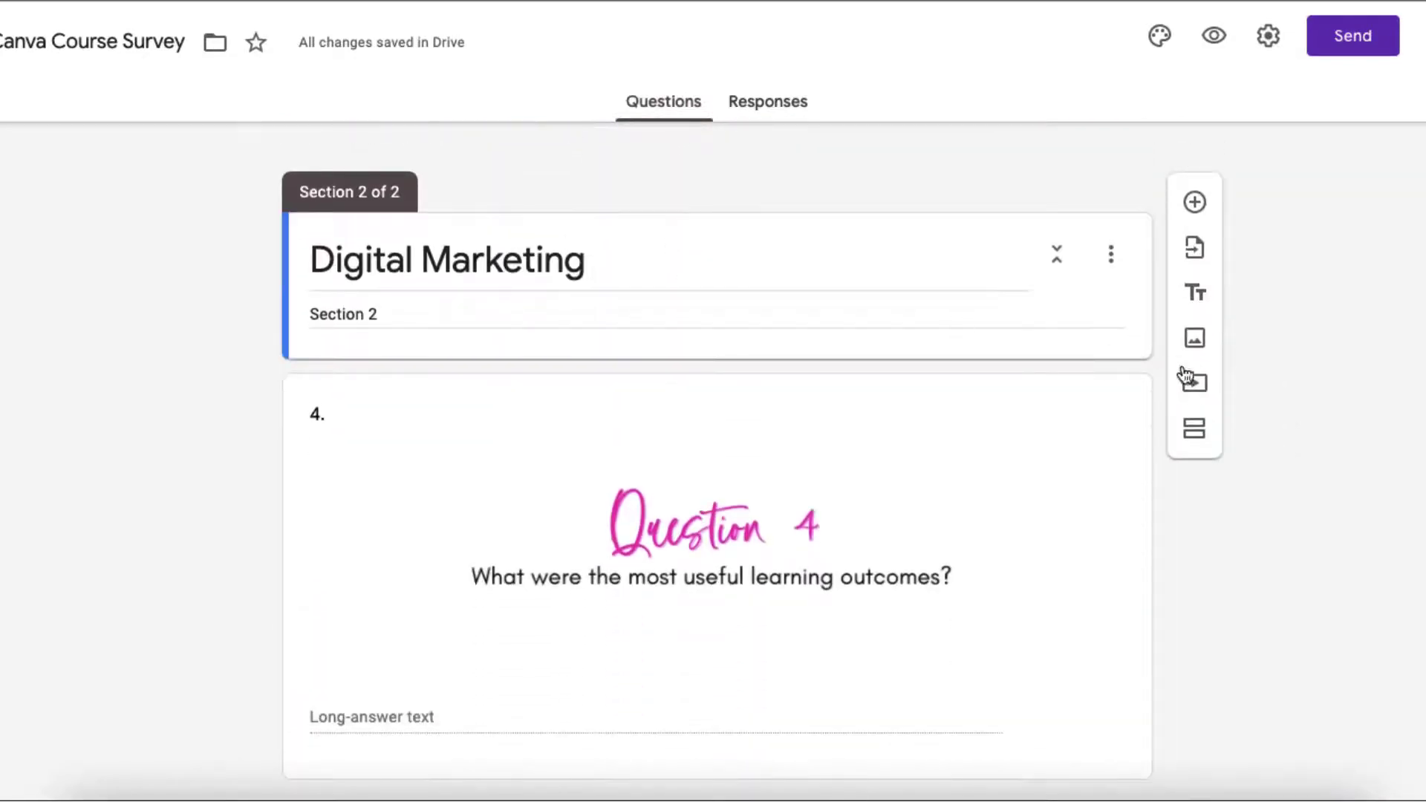
click(1195, 339)
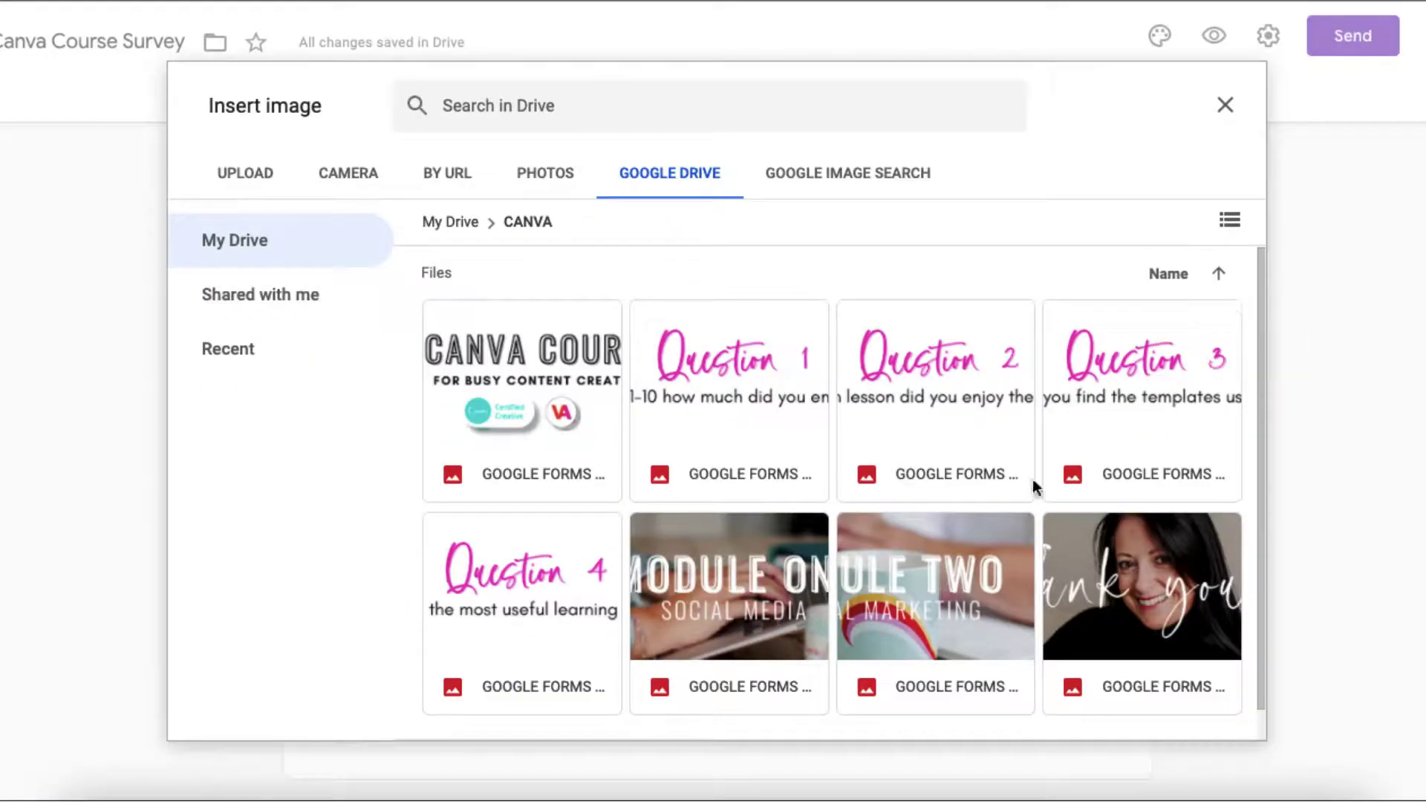
key(Escape)
text(Digital Marketing: Section 2)
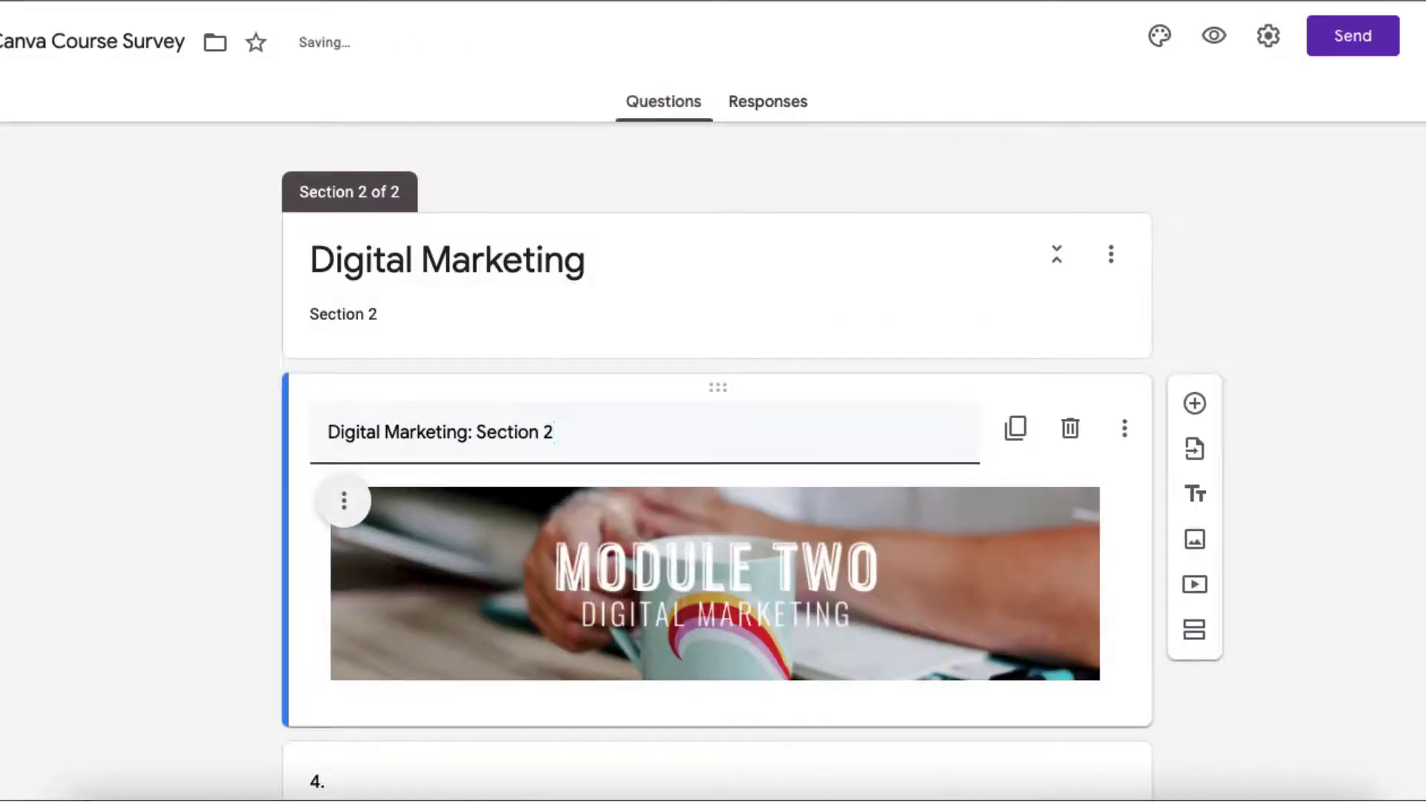
click(1332, 459)
click(1264, 319)
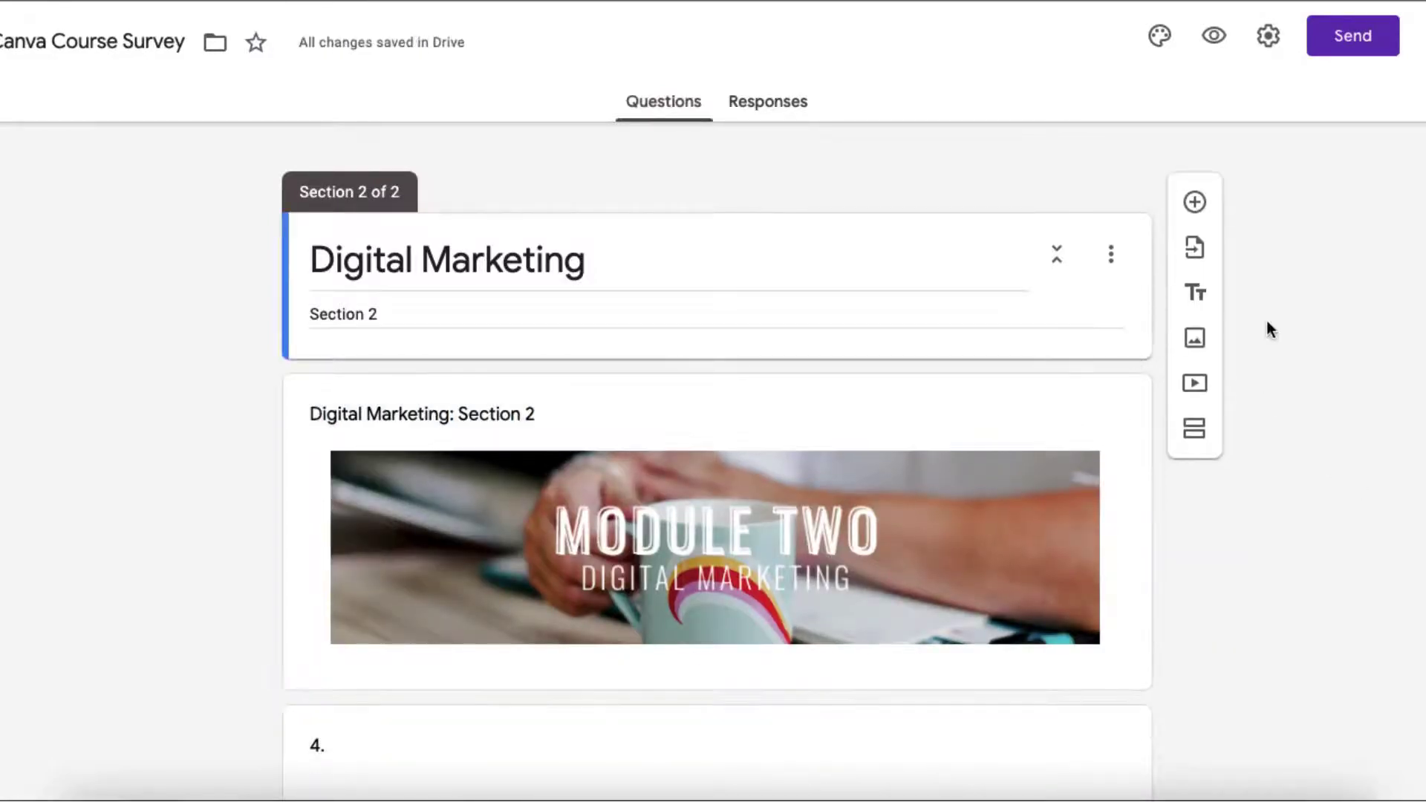
Preview the survey and review its header, module banners and question images, including in the form editor
scroll(1283, 322, down, 5)
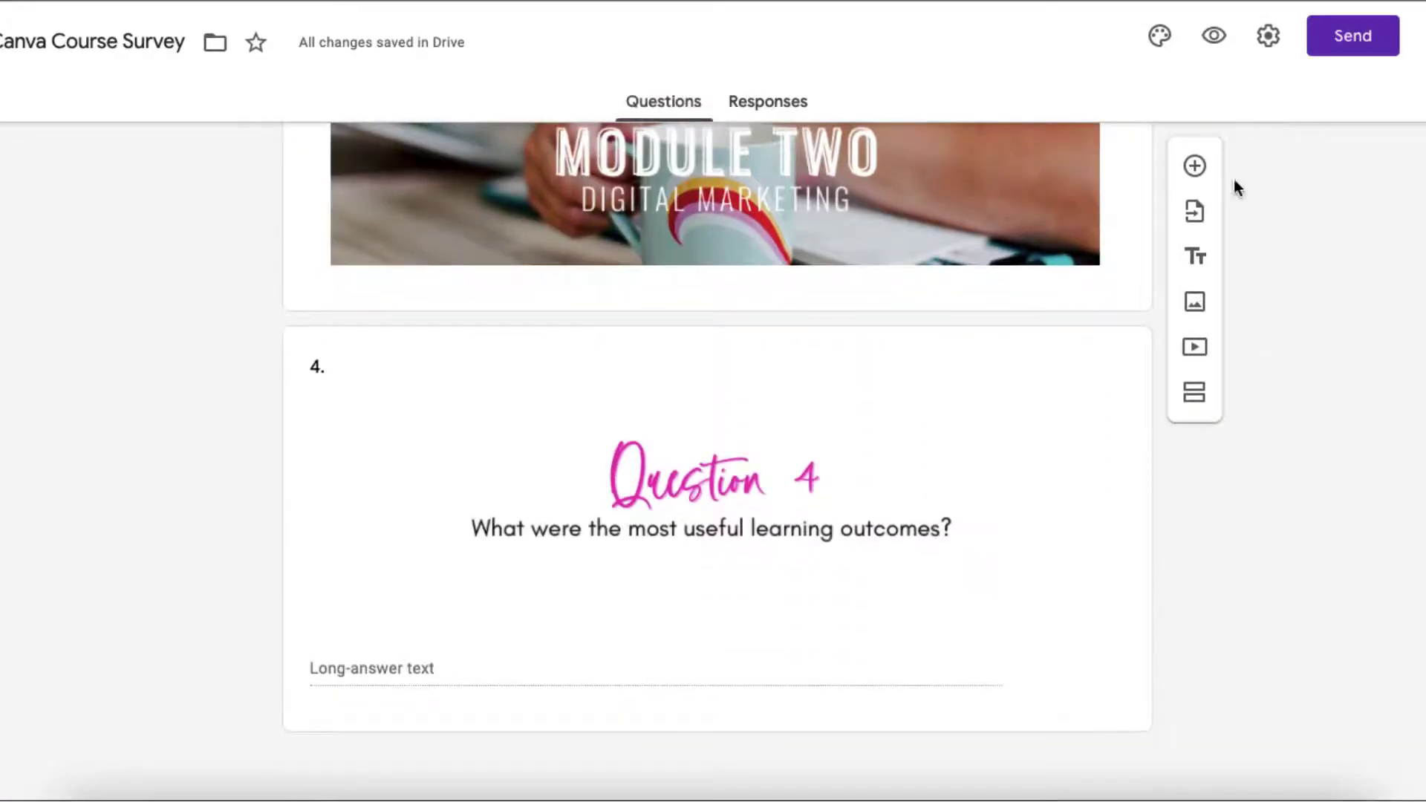
click(1212, 41)
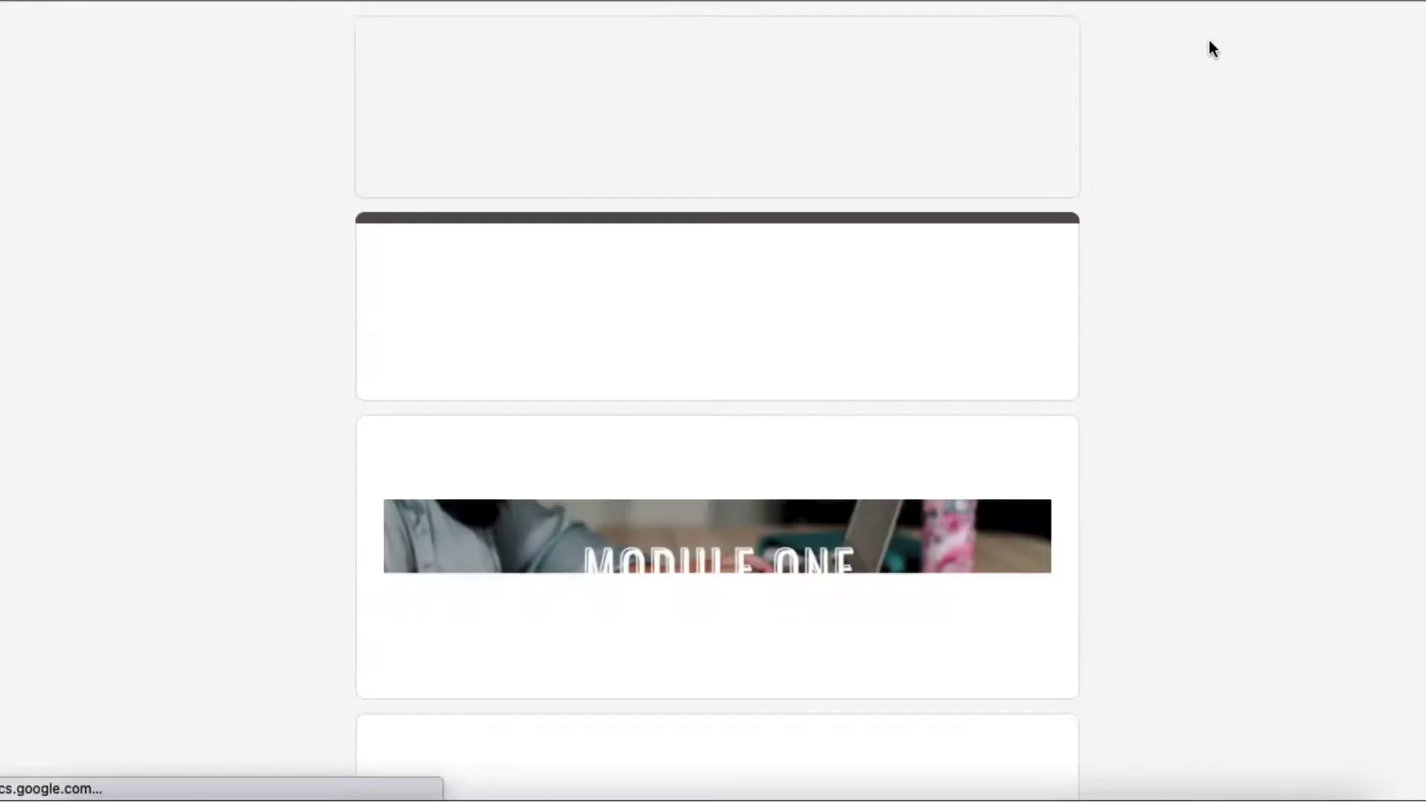
scroll(298, 192, down, 7)
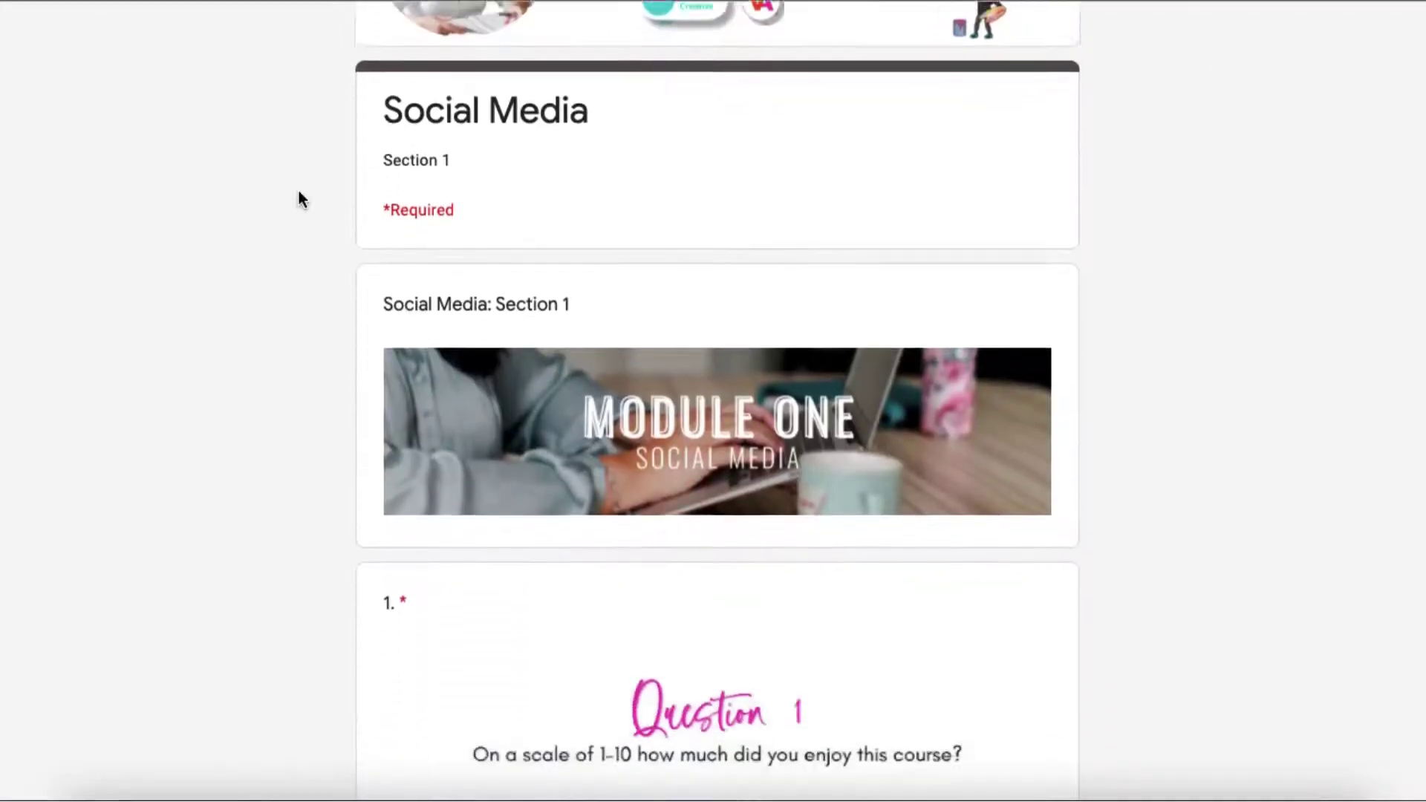
scroll(299, 191, down, 10)
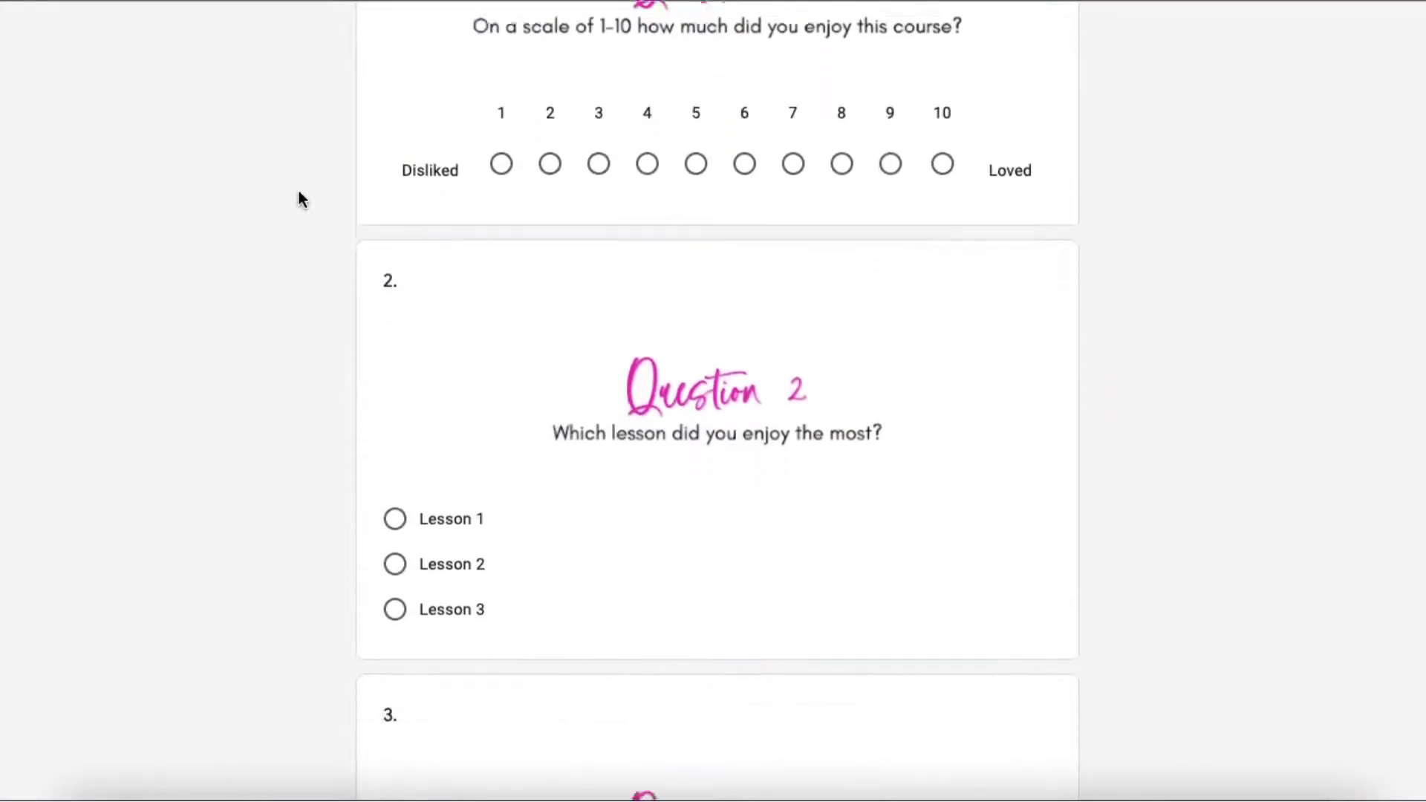
scroll(299, 199, down, 1)
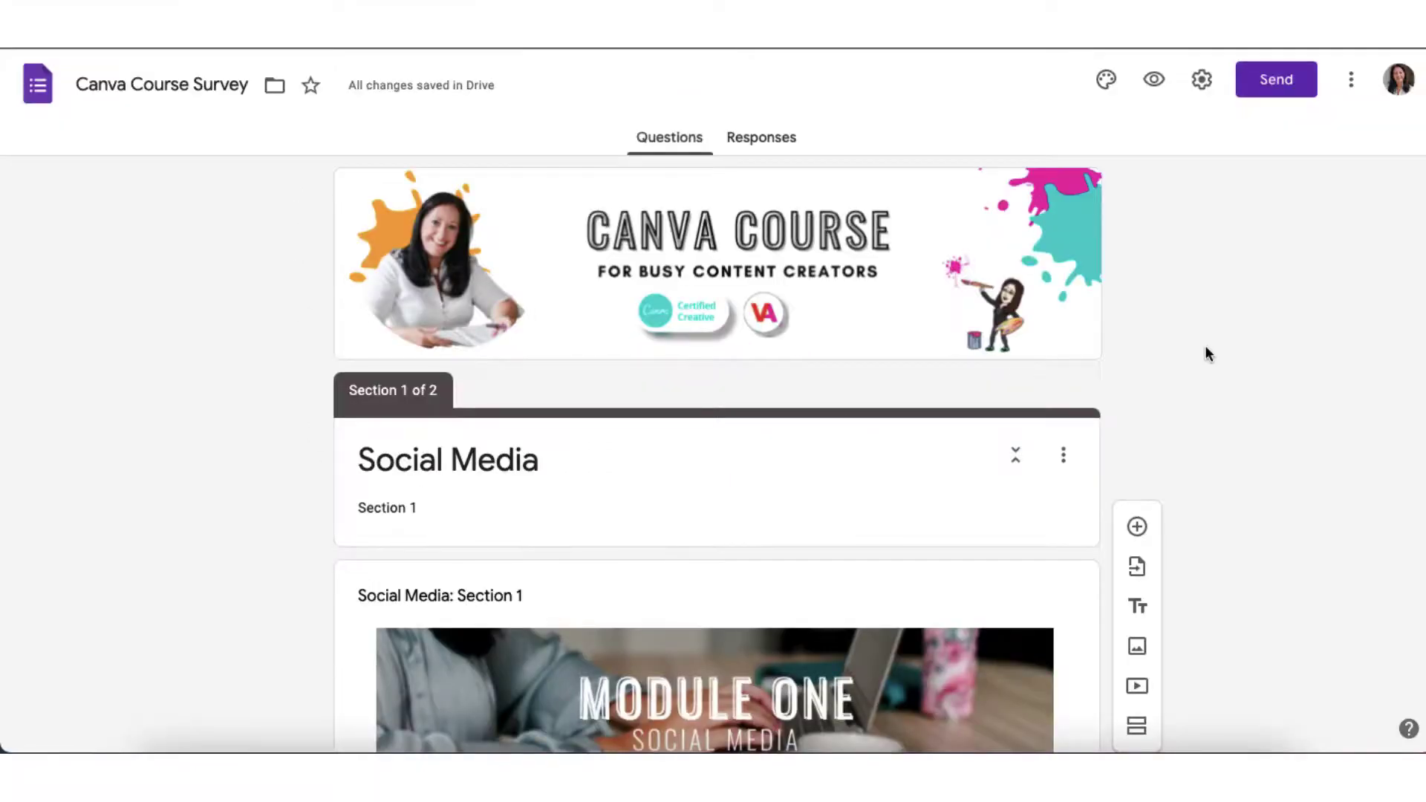
scroll(1206, 347, down, 12)
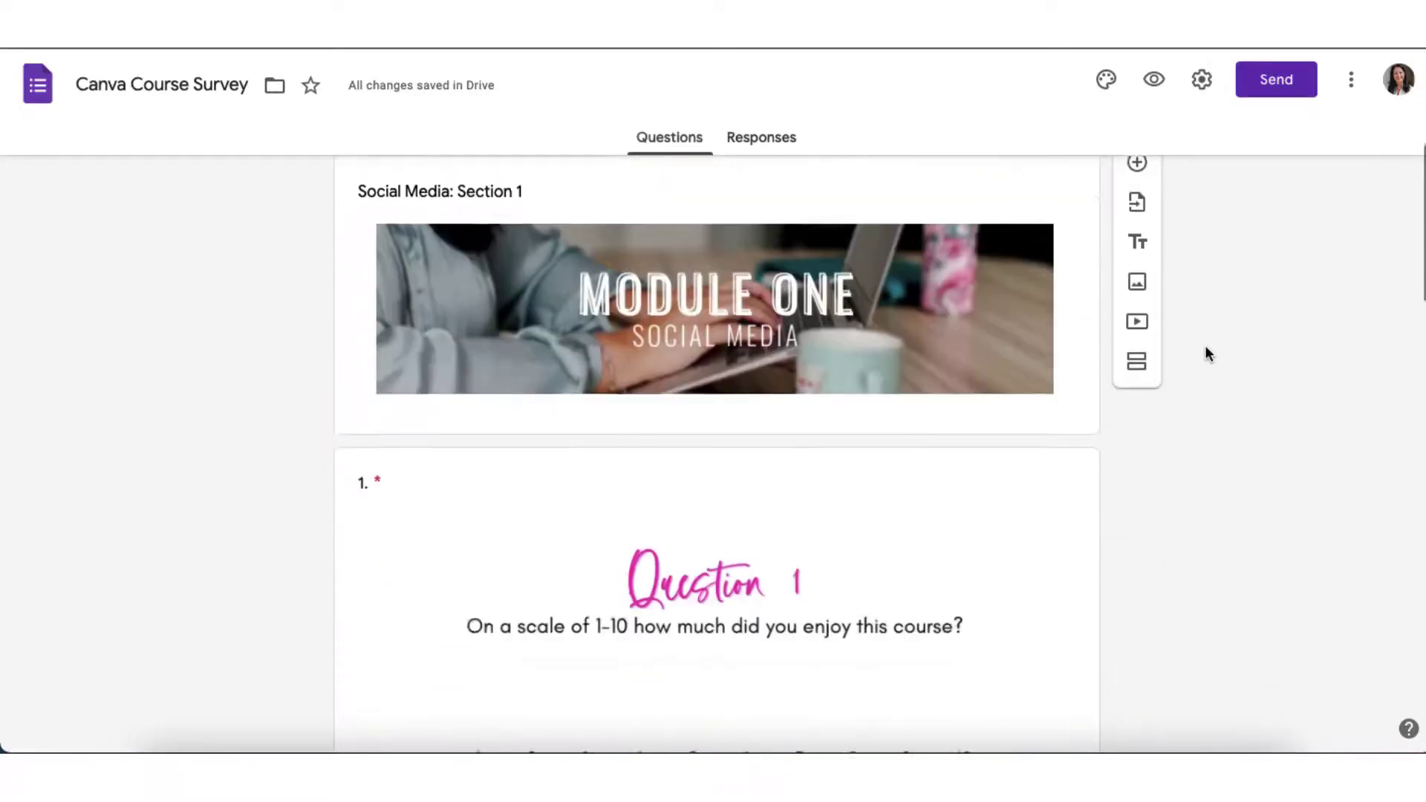
scroll(1205, 345, down, 10)
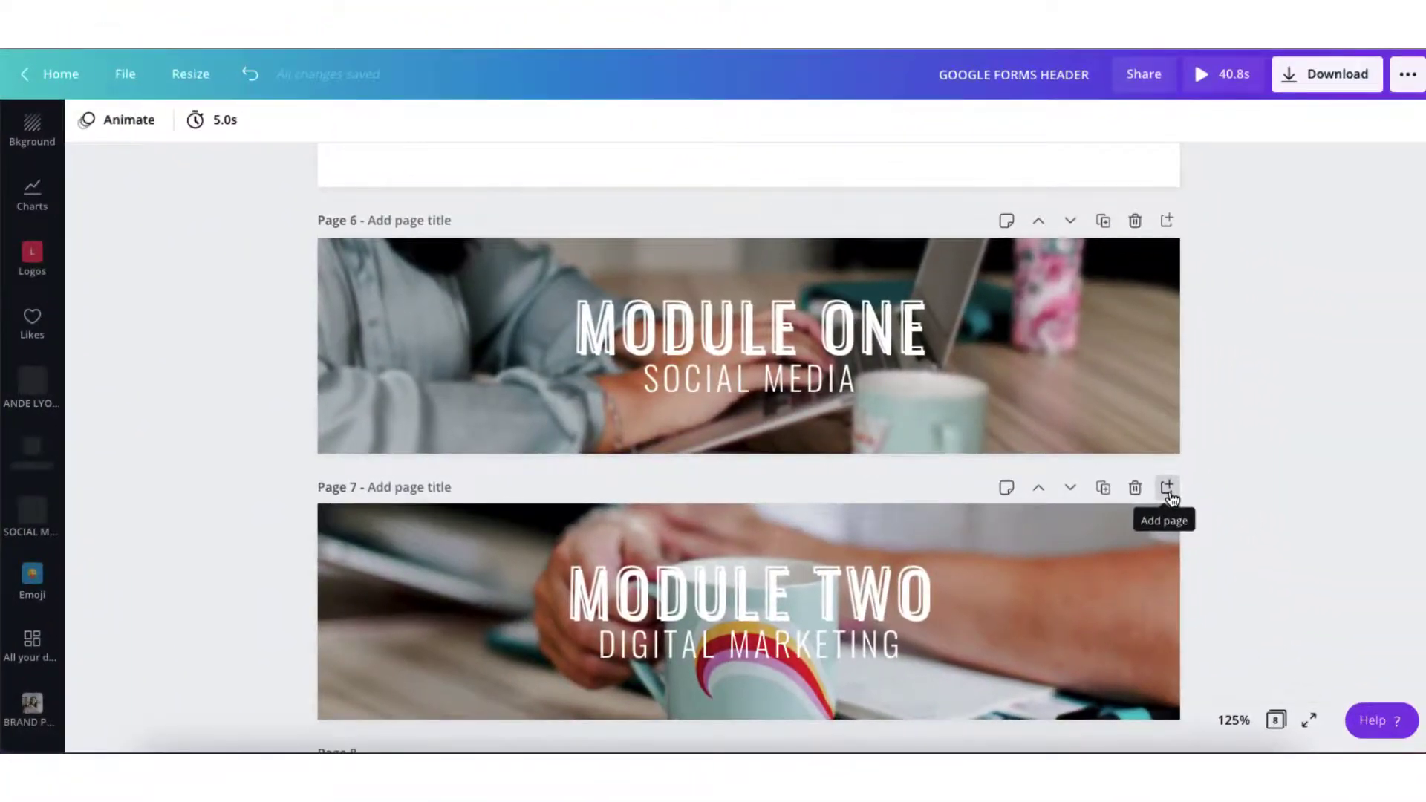
In Canva's GOOGLE FORMS HEADER design, add a page after page 7 and fill it with a smiling portrait from the brand photos
click(1167, 488)
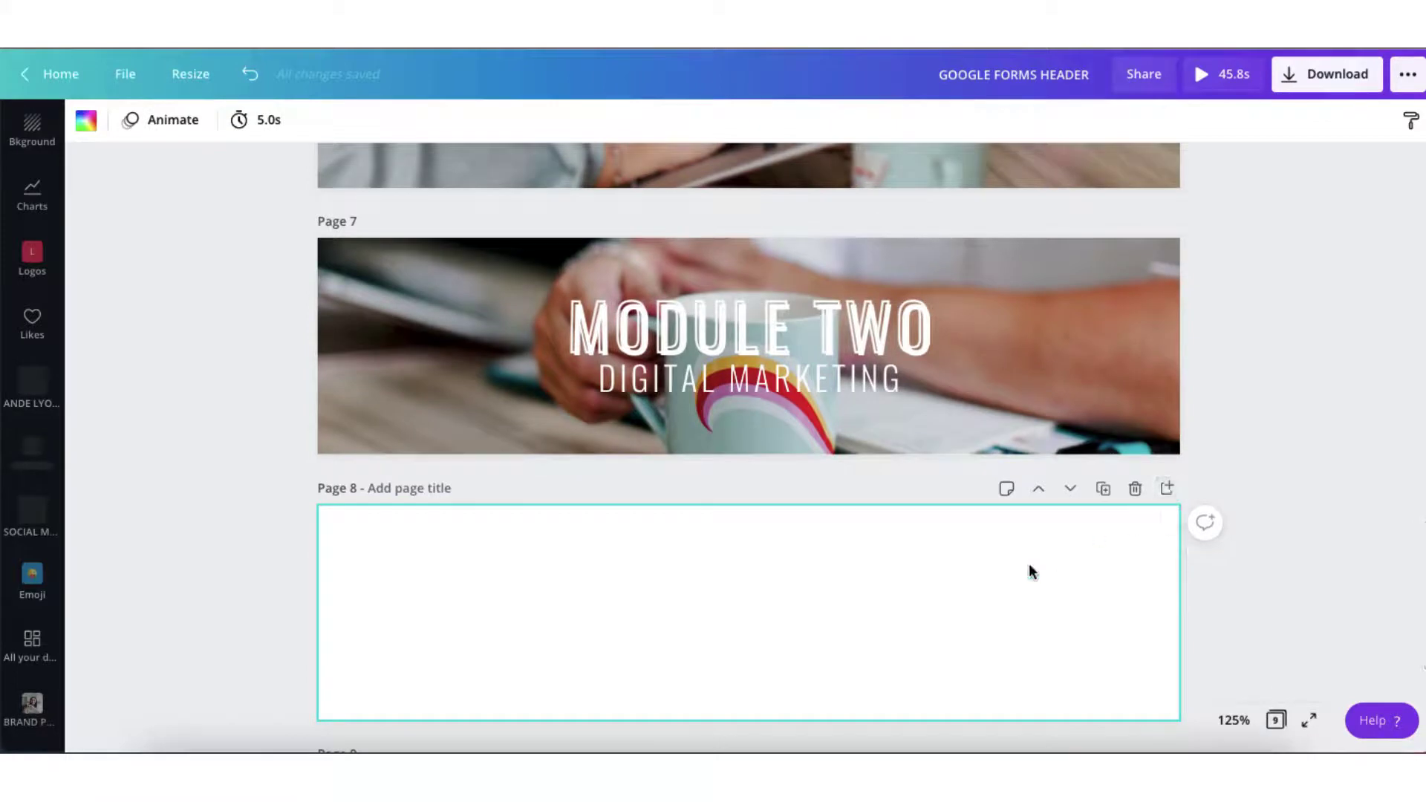
click(32, 705)
drag(297, 512, 693, 595)
double_click(582, 592)
click(1406, 440)
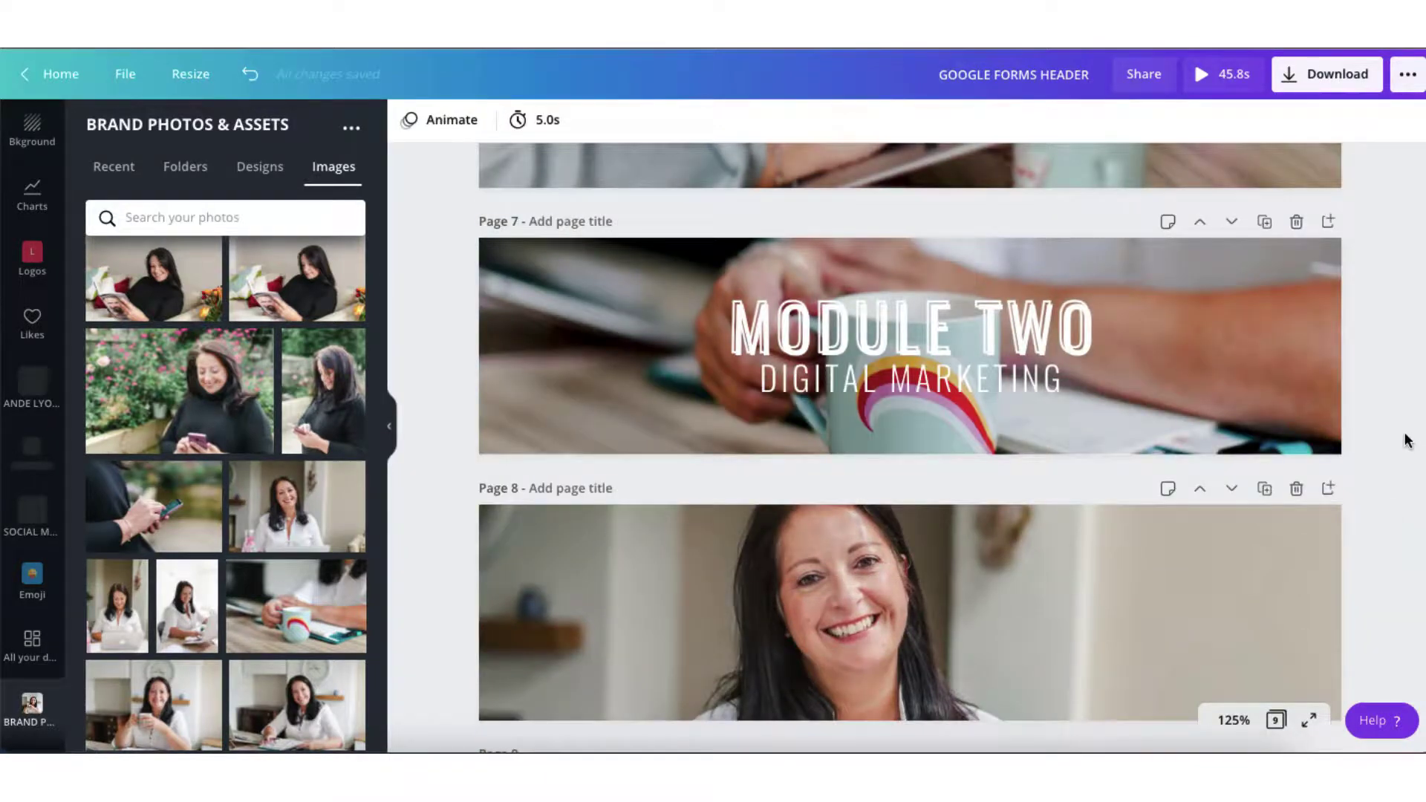
Add the white Scarlet-font text "Thank you !" across the portrait on page 8
click(1054, 501)
text(Thank you !)
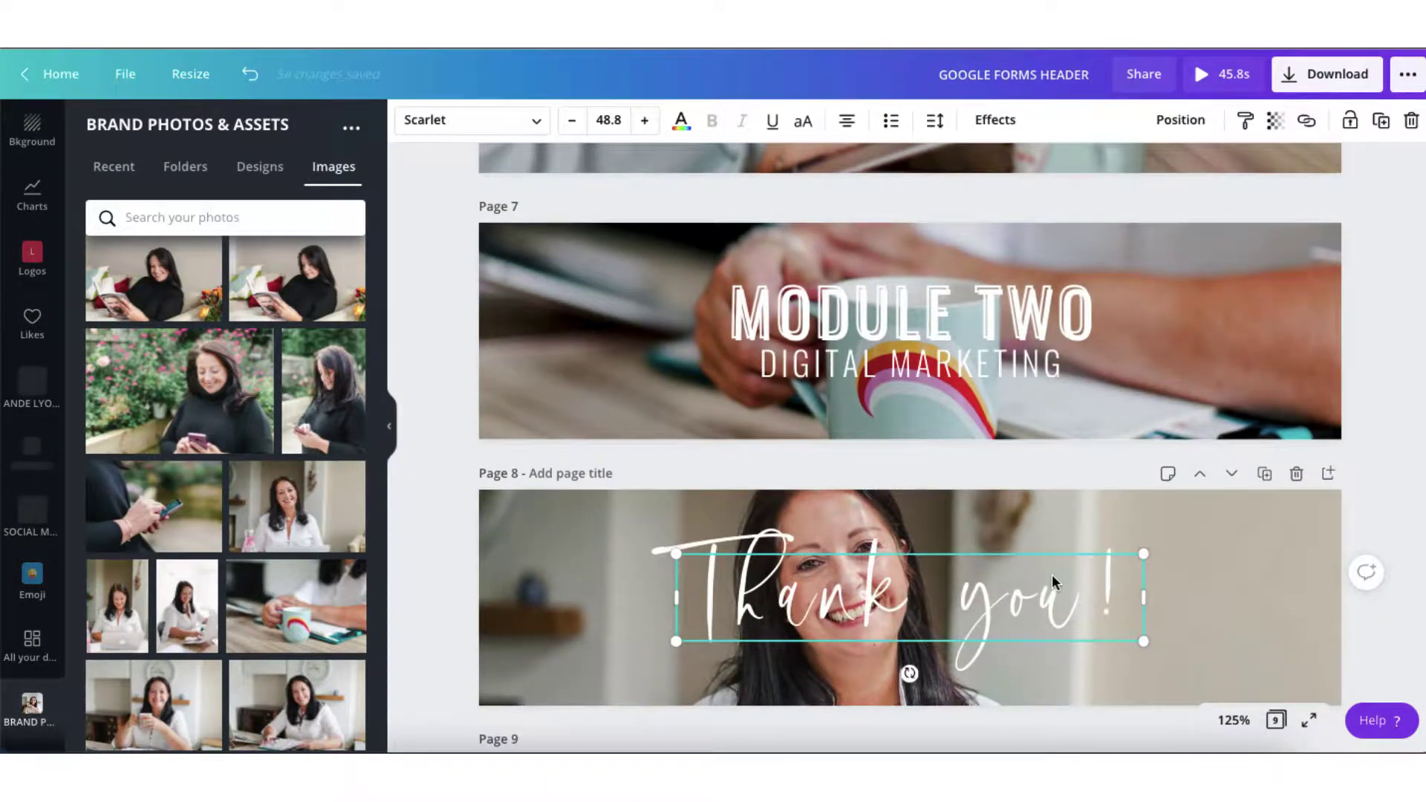
click(1225, 577)
click(465, 487)
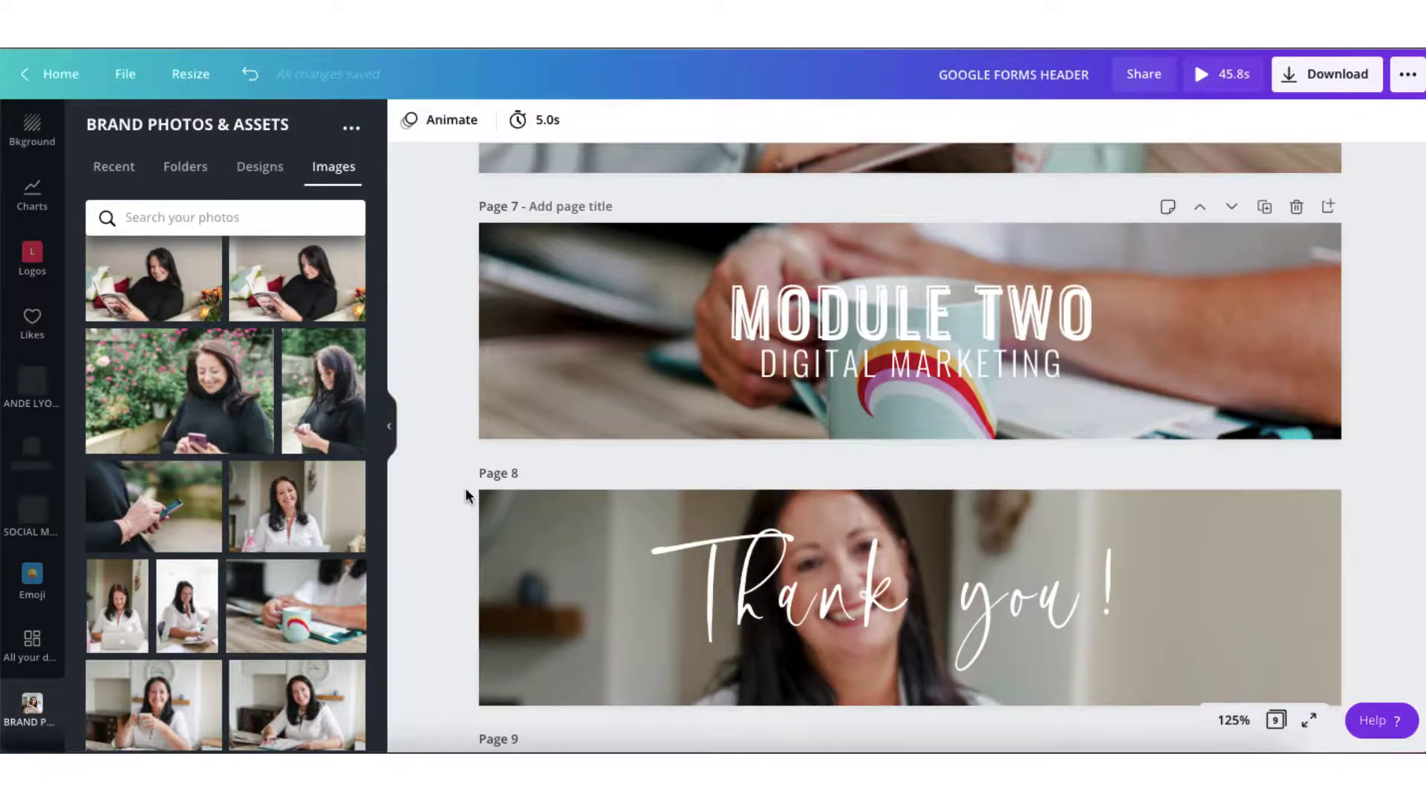
Paste the small animated hearts graphic just below the exclamation mark on page 8 and duplicate the page
key(ctrl+v)
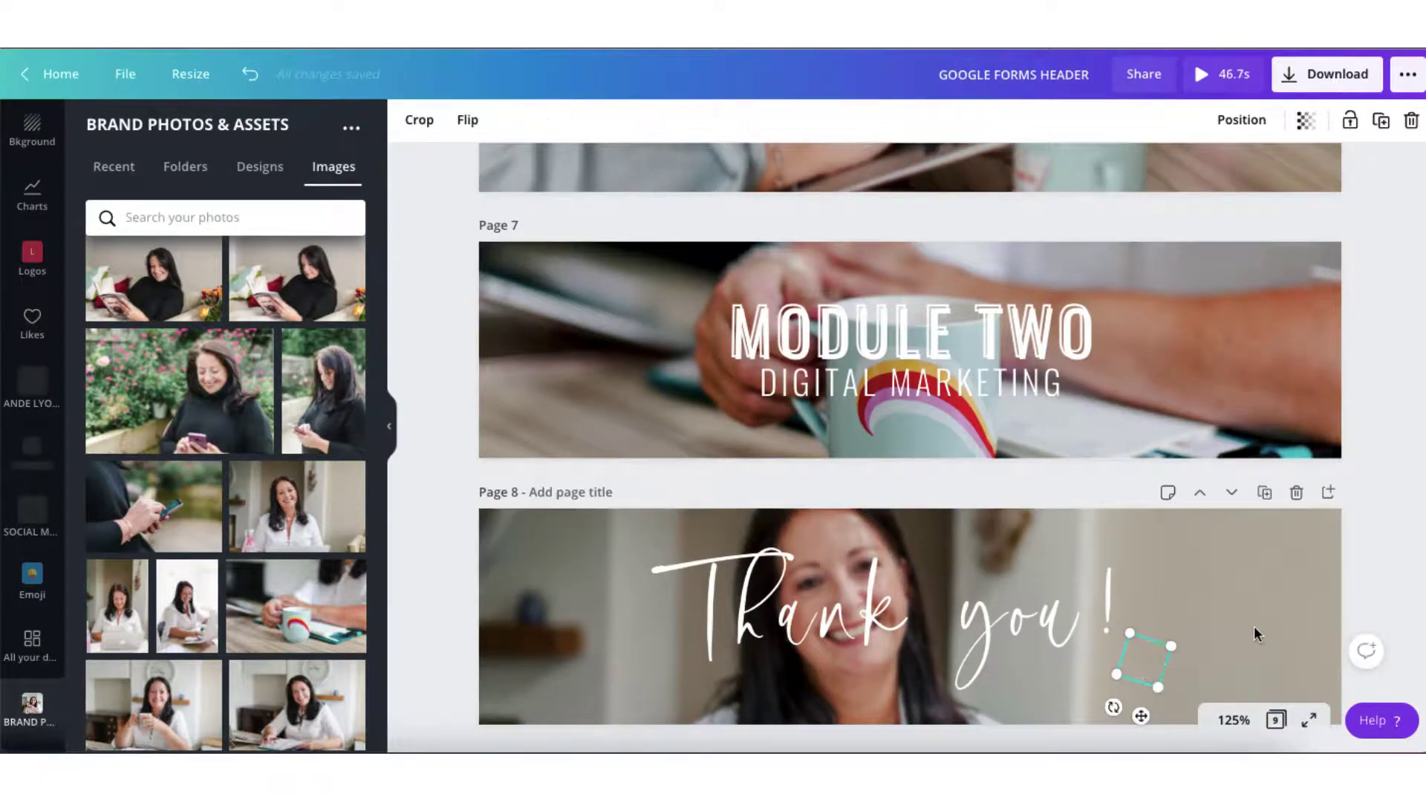
click(1255, 633)
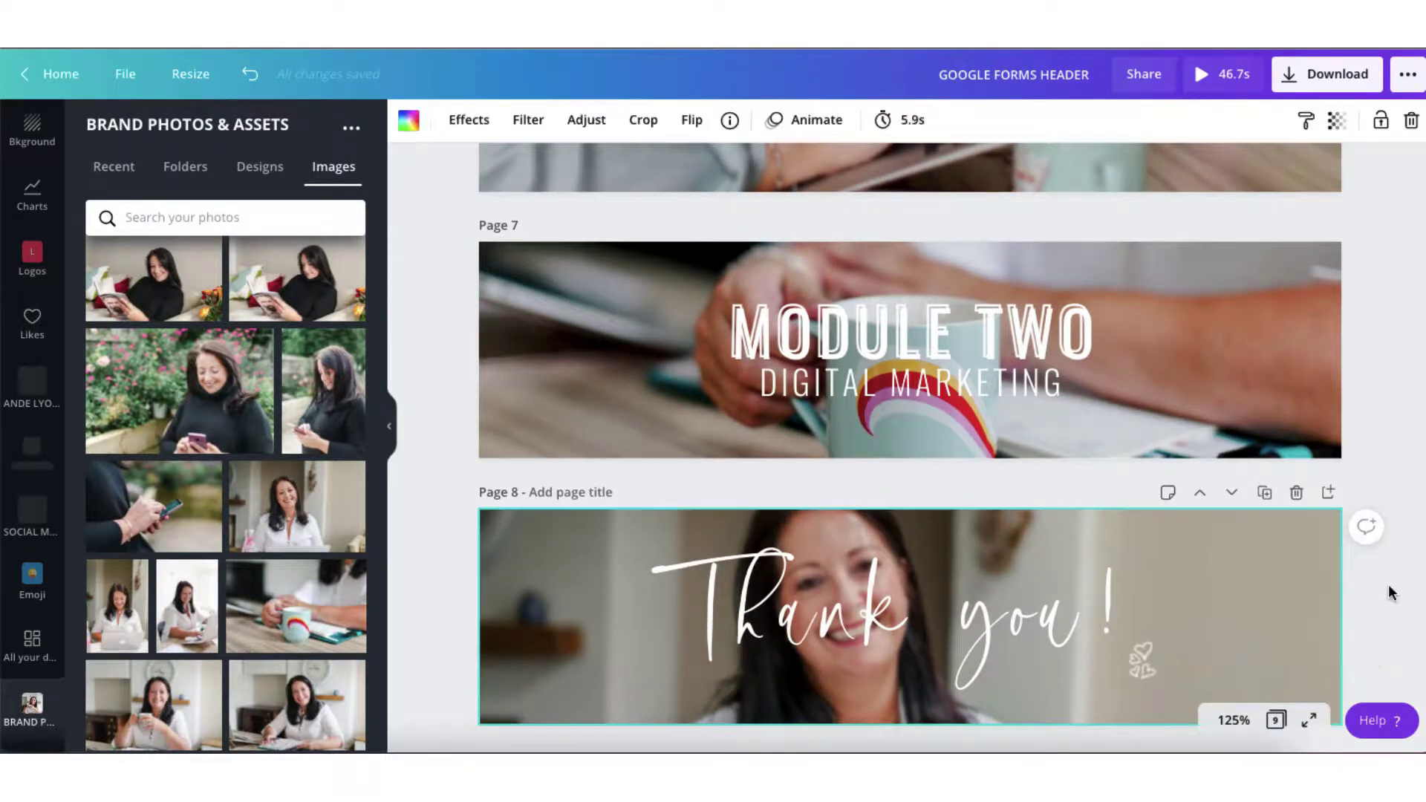
click(1266, 494)
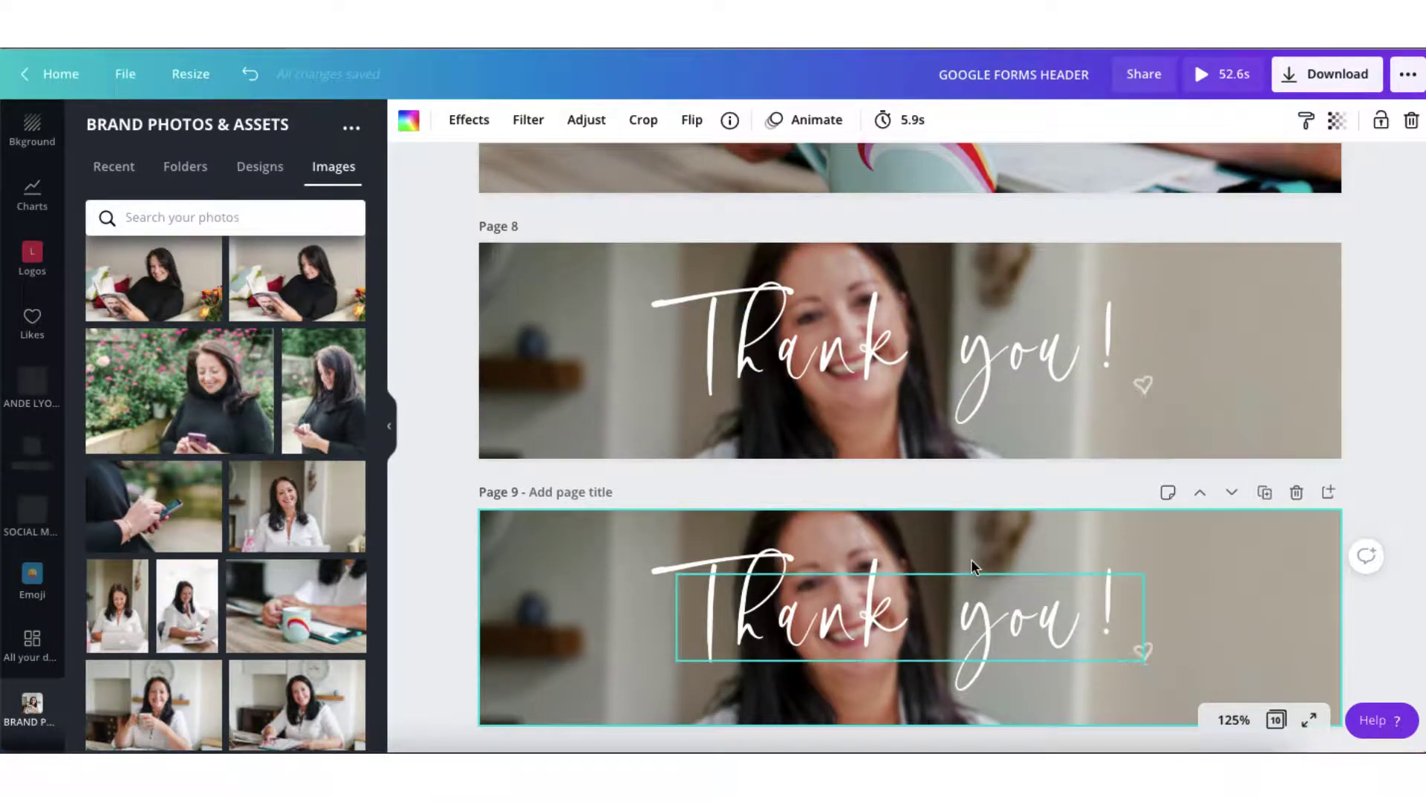
Download pages 8 and 9 of the GOOGLE FORMS HEADER design as a GIF
click(1298, 87)
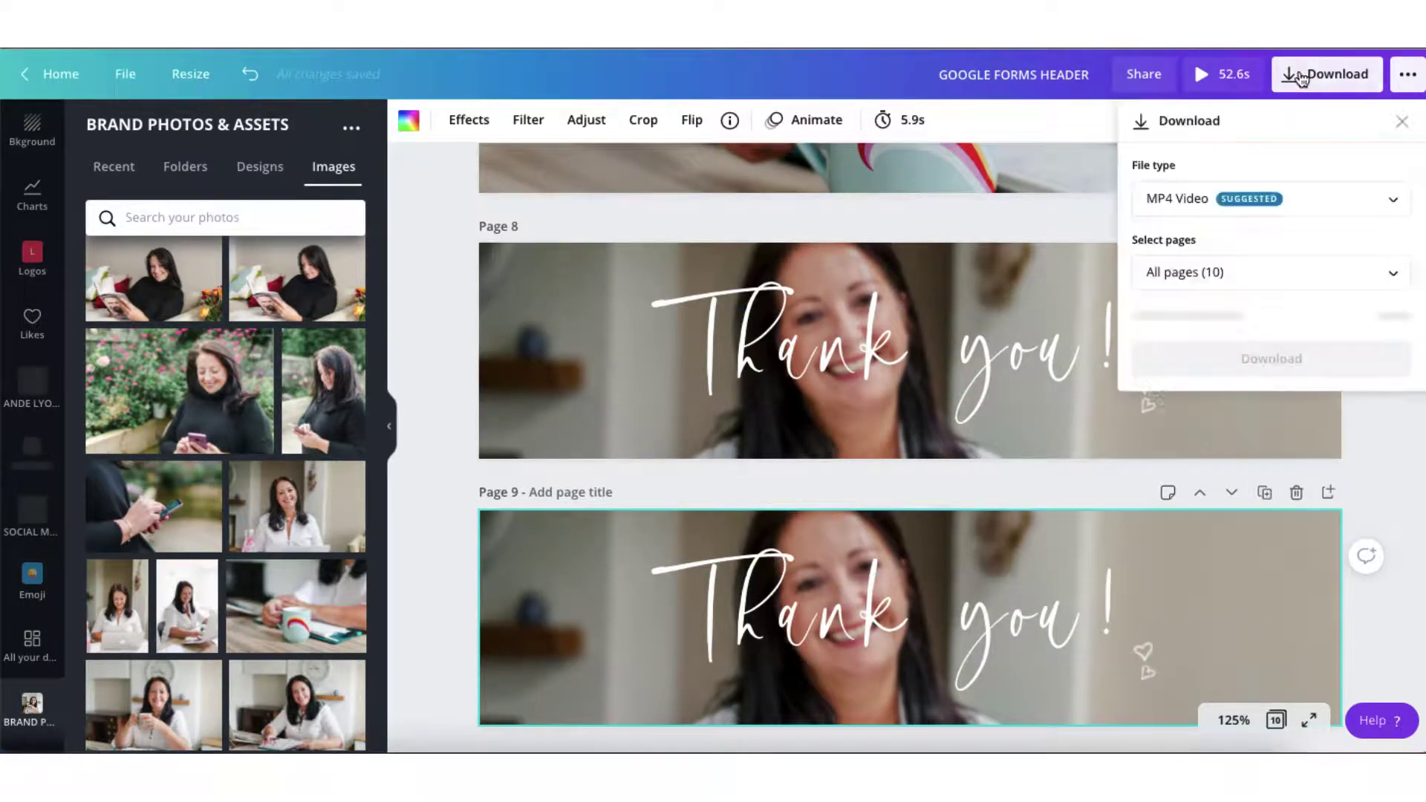
click(1207, 197)
click(1159, 607)
click(1230, 273)
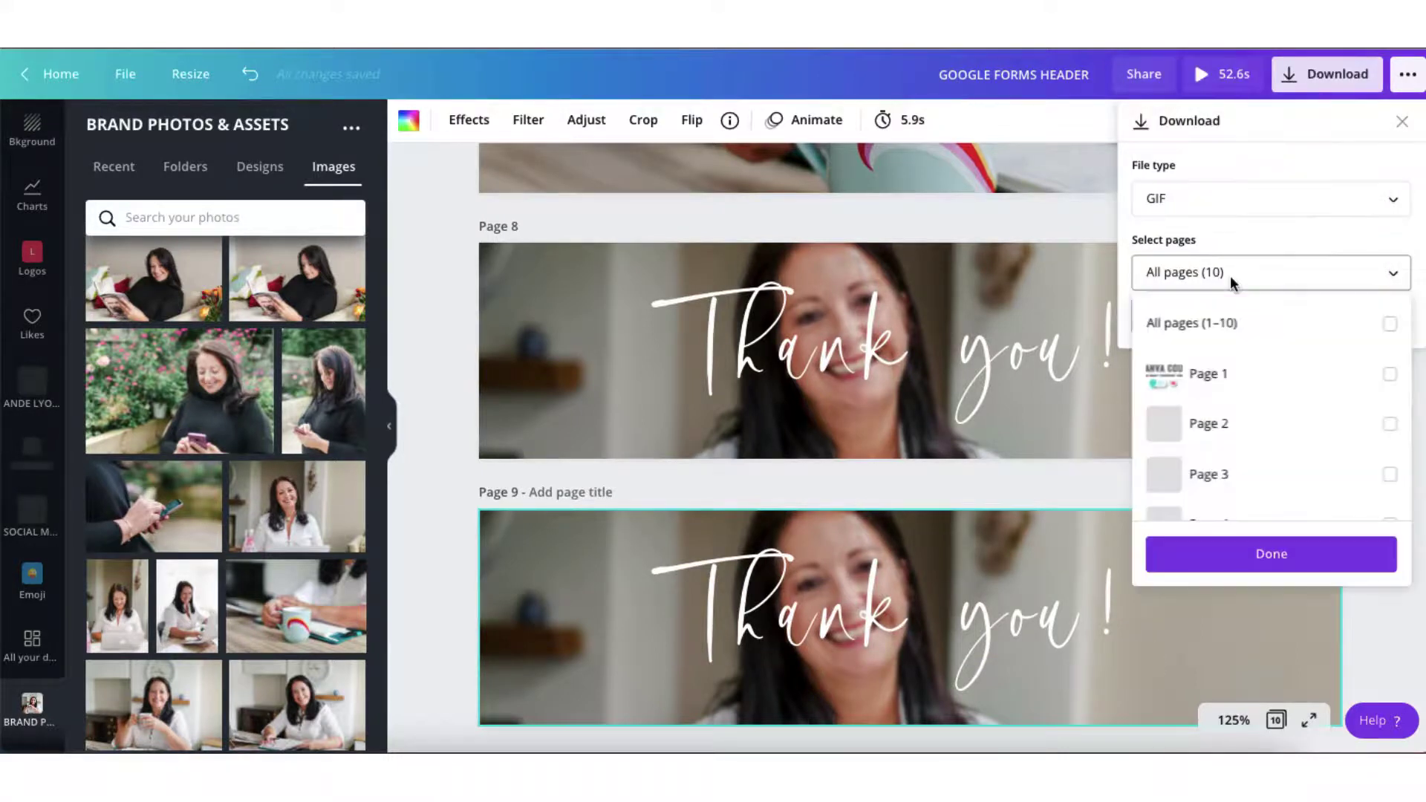
scroll(1270, 471, down, 4)
click(1390, 432)
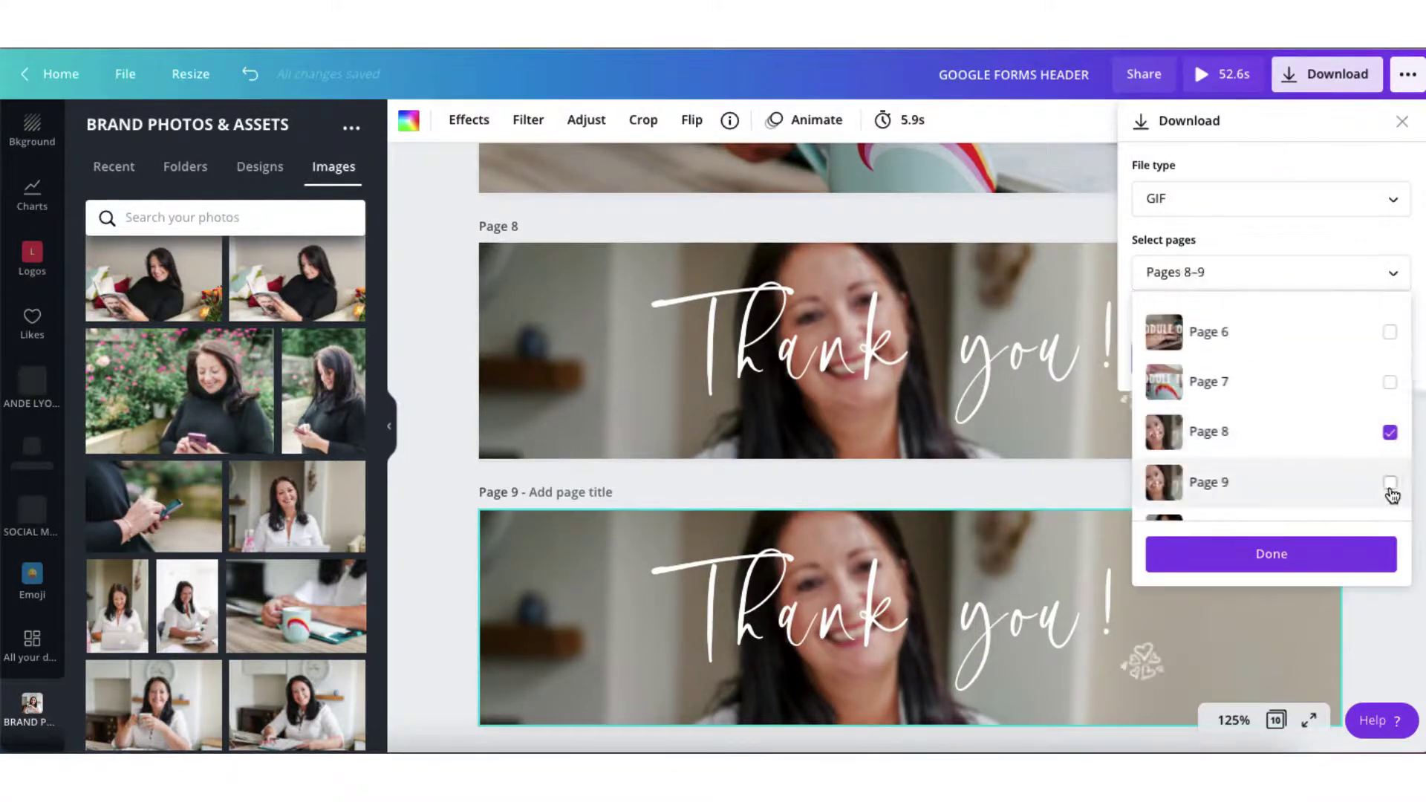
click(1390, 483)
click(1272, 554)
click(1263, 317)
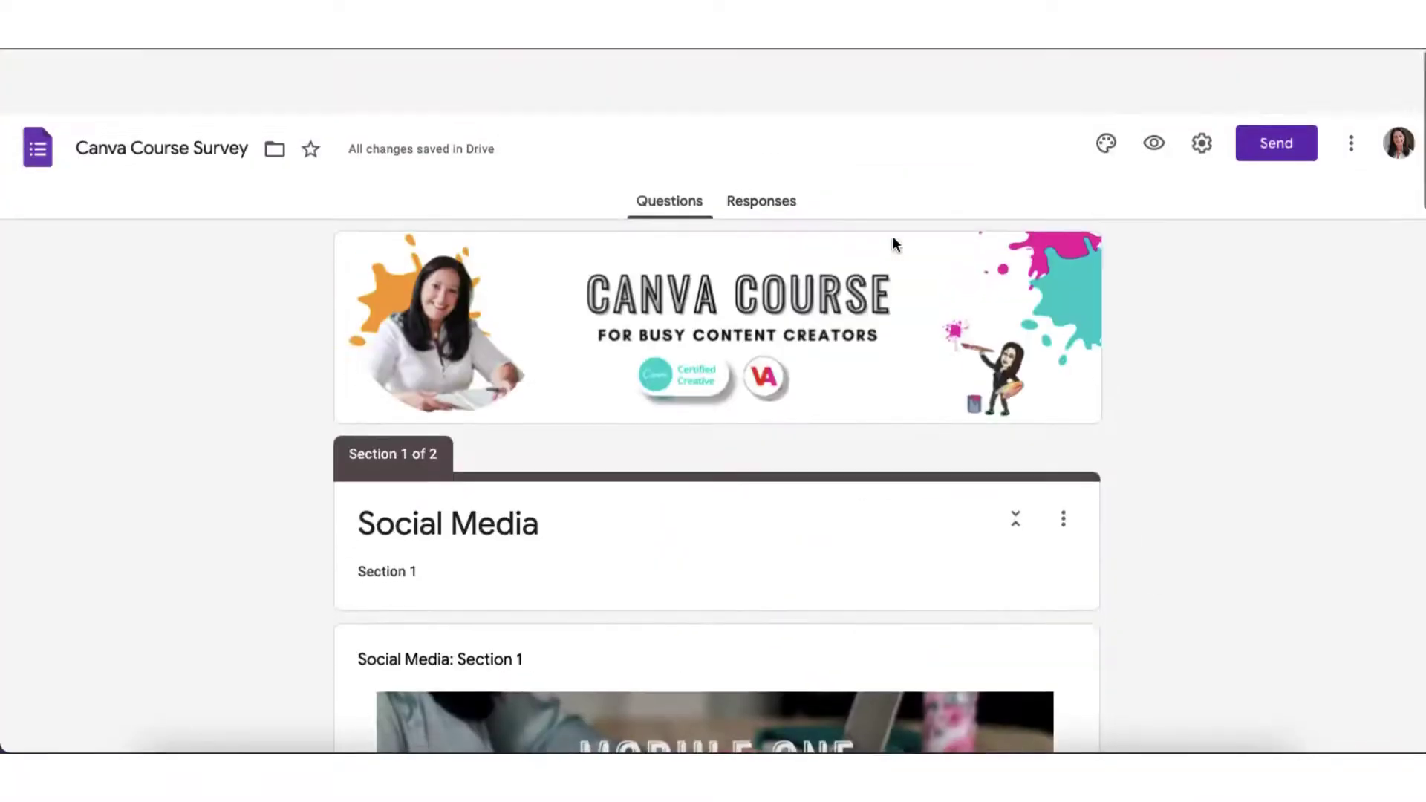
In Google Forms' Canva Course Survey, upload the downloaded "Thank you !" GIF below question 4 and title it "Thank you for your time"
scroll(893, 235, down, 2)
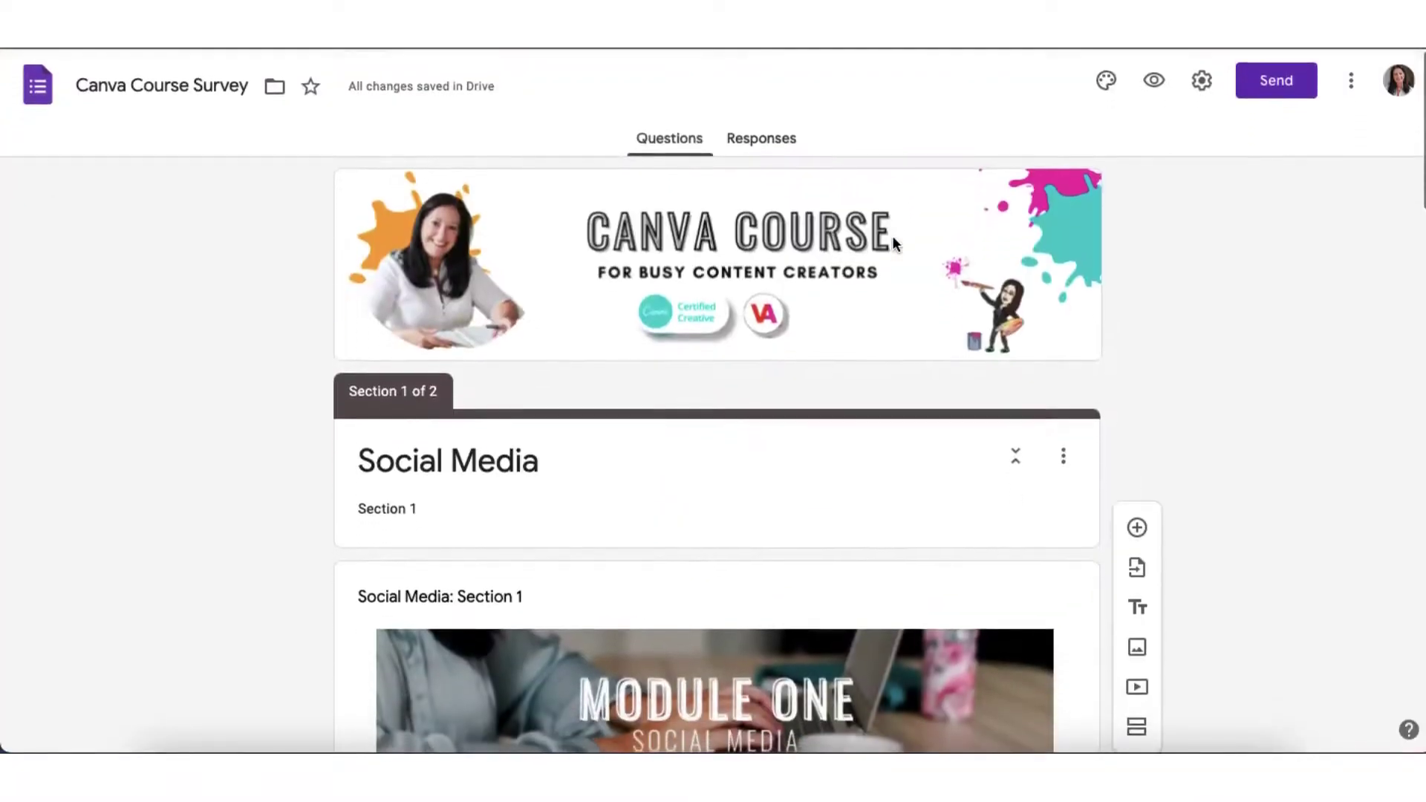
scroll(893, 235, down, 15)
scroll(893, 235, down, 10)
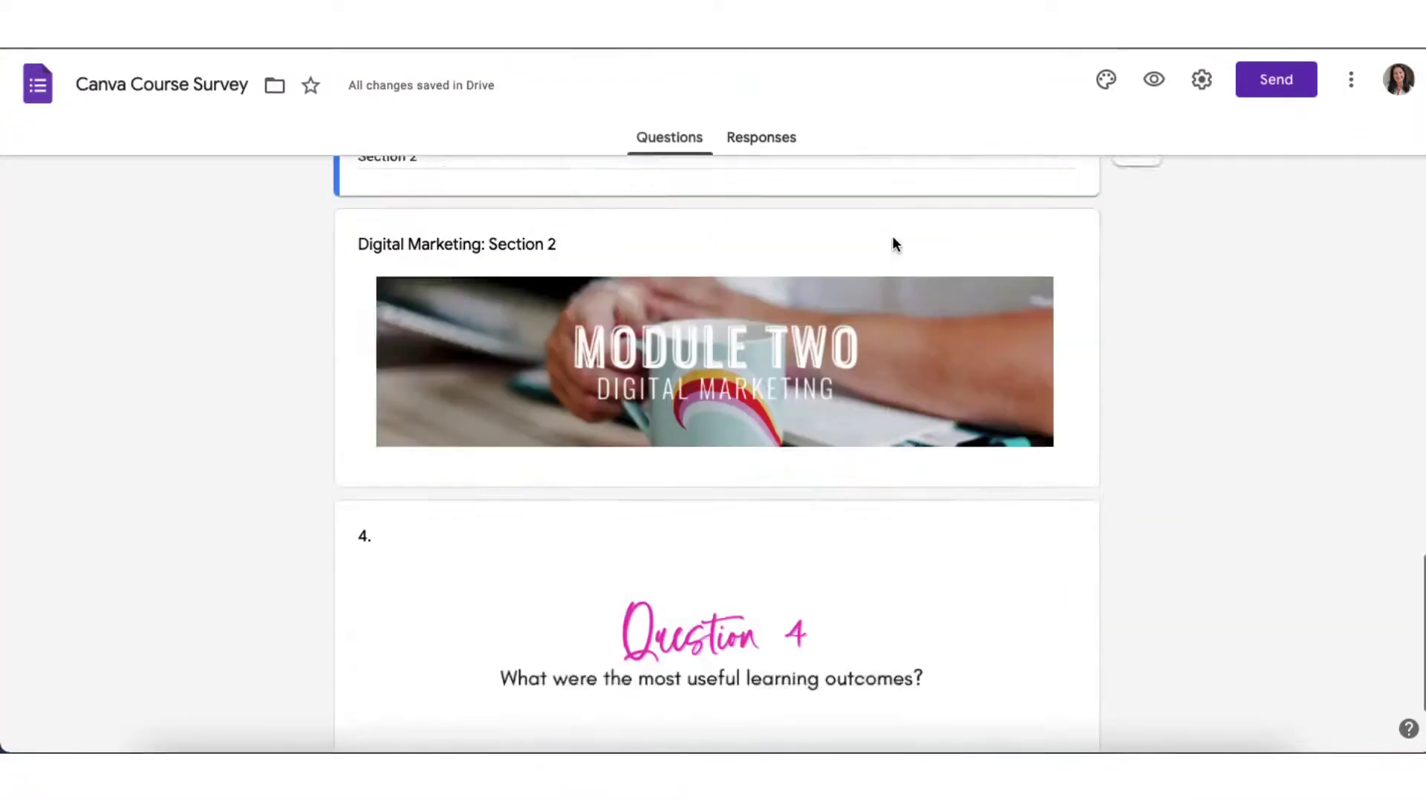
click(892, 245)
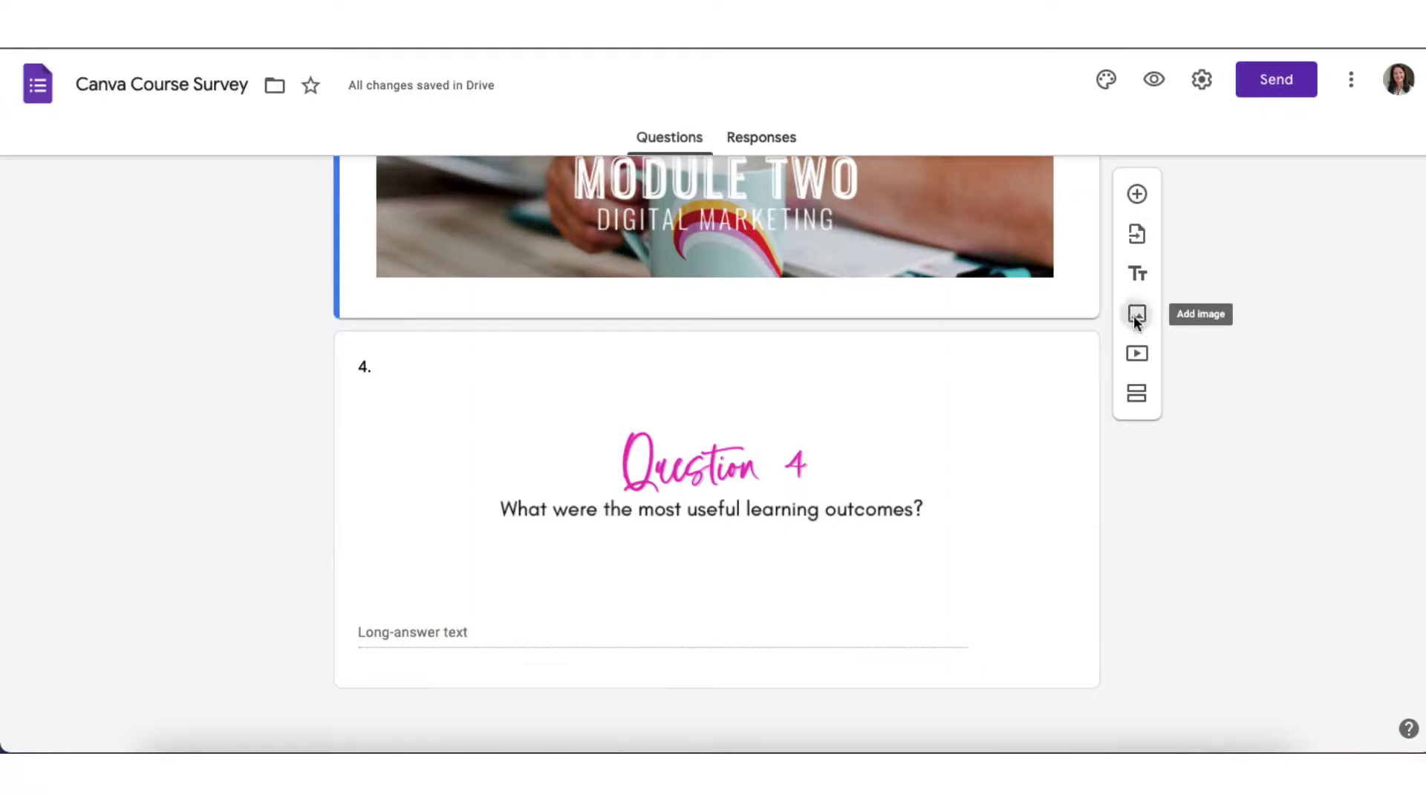
click(1135, 313)
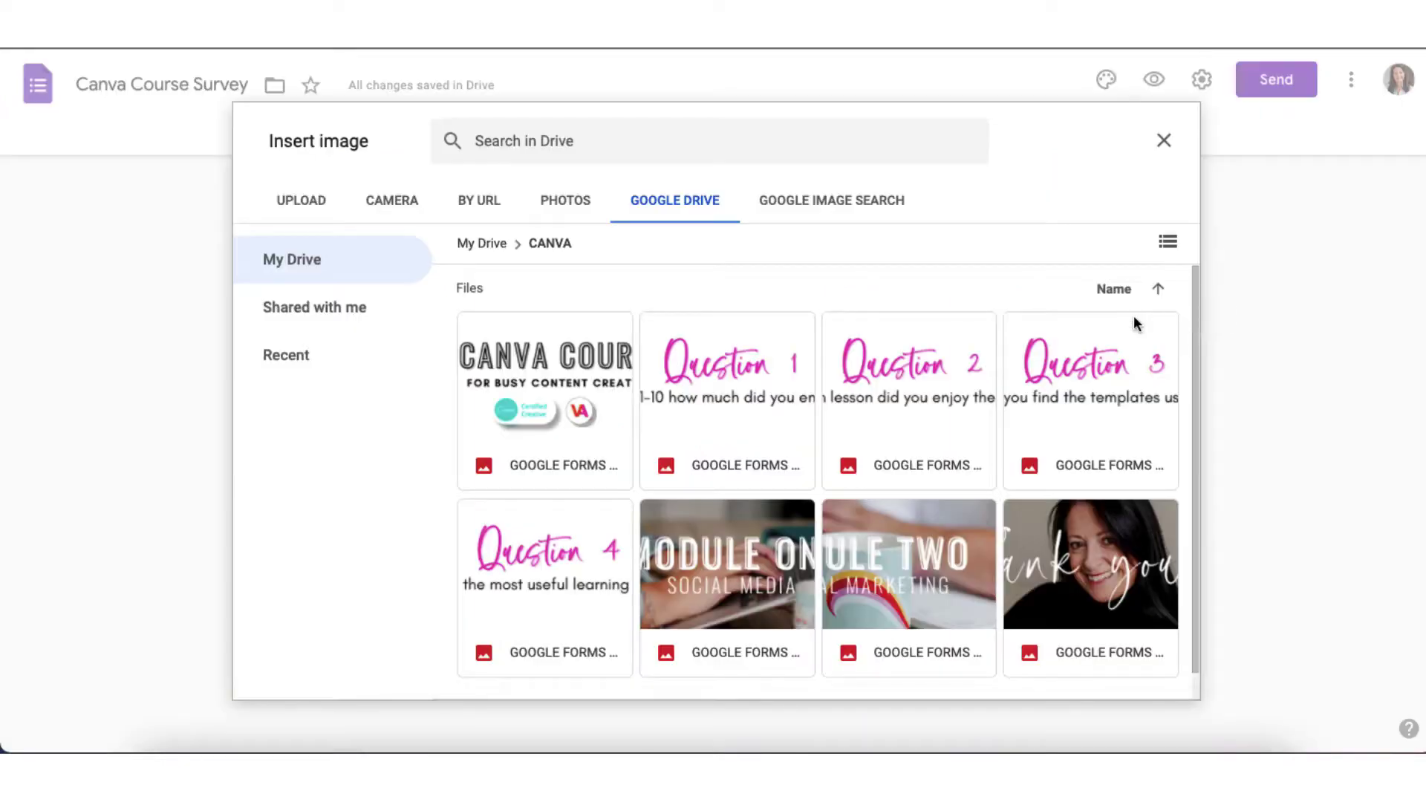
click(299, 204)
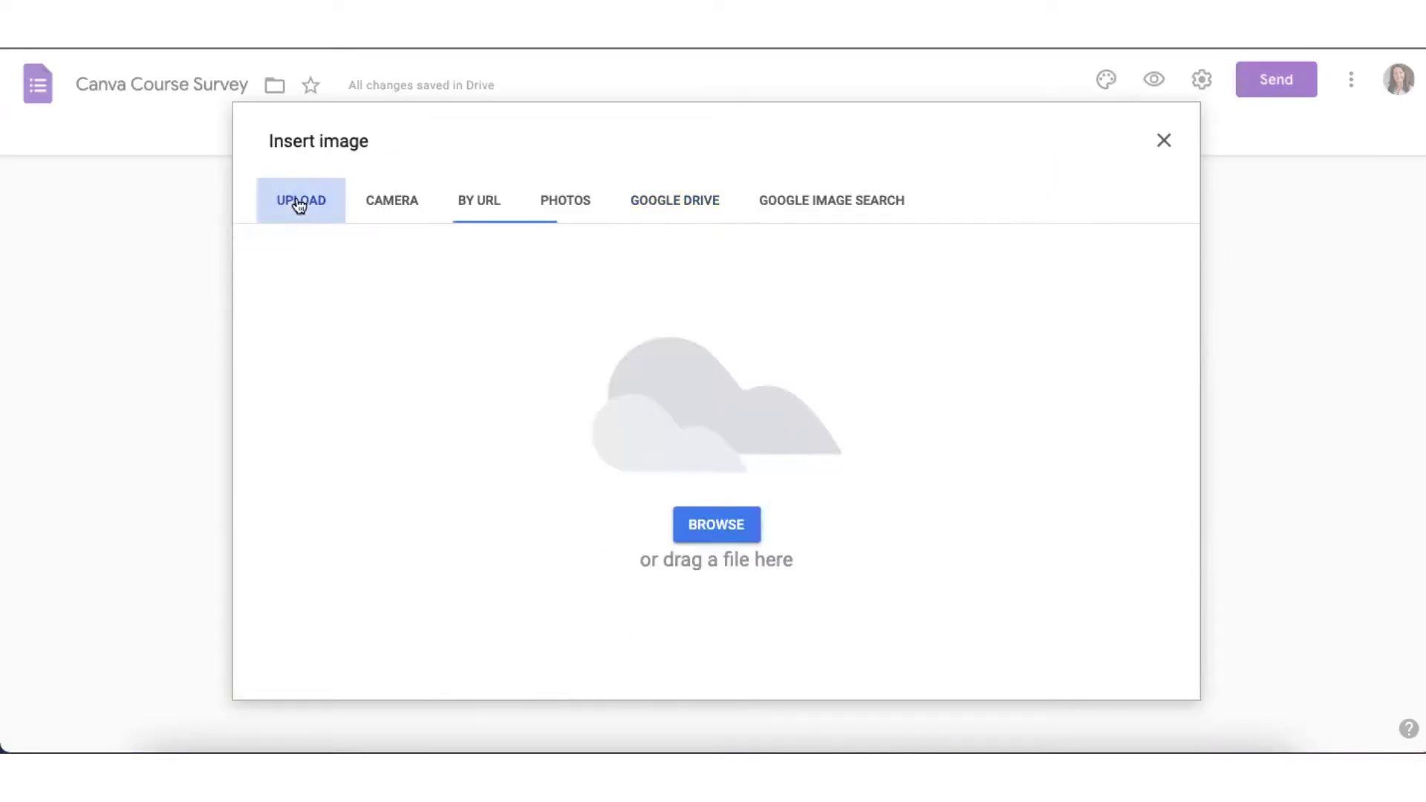
click(746, 542)
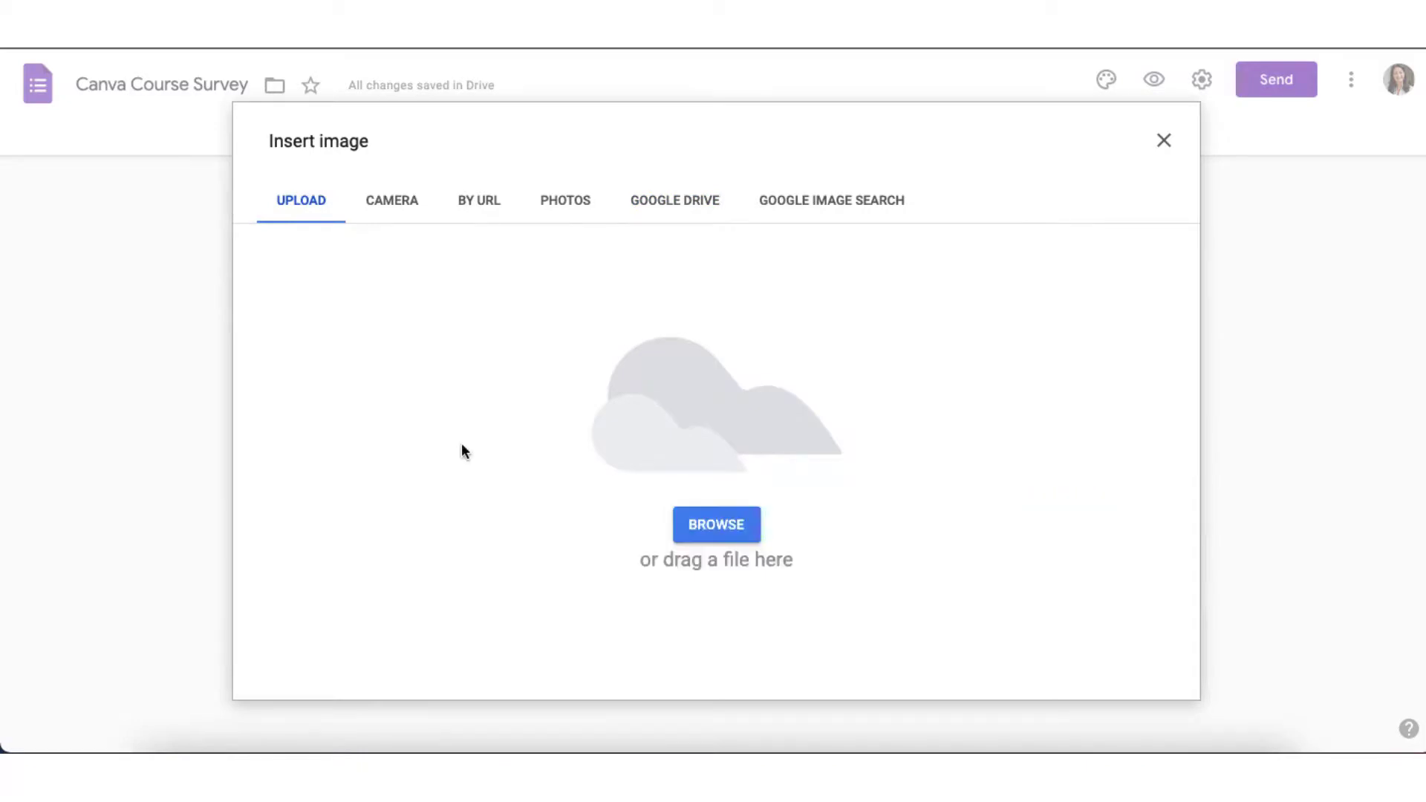
drag(713, 312, 719, 579)
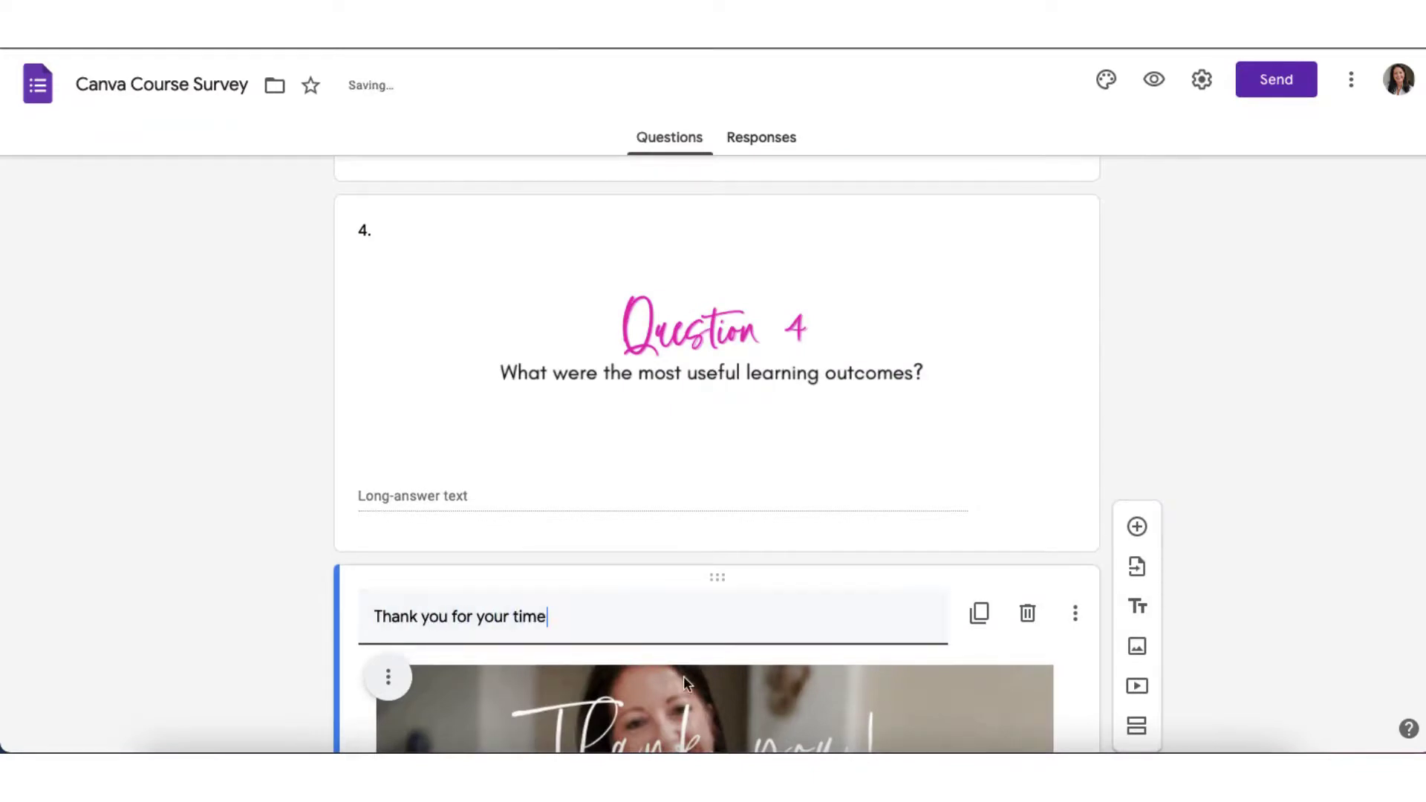
scroll(681, 638, down, 3)
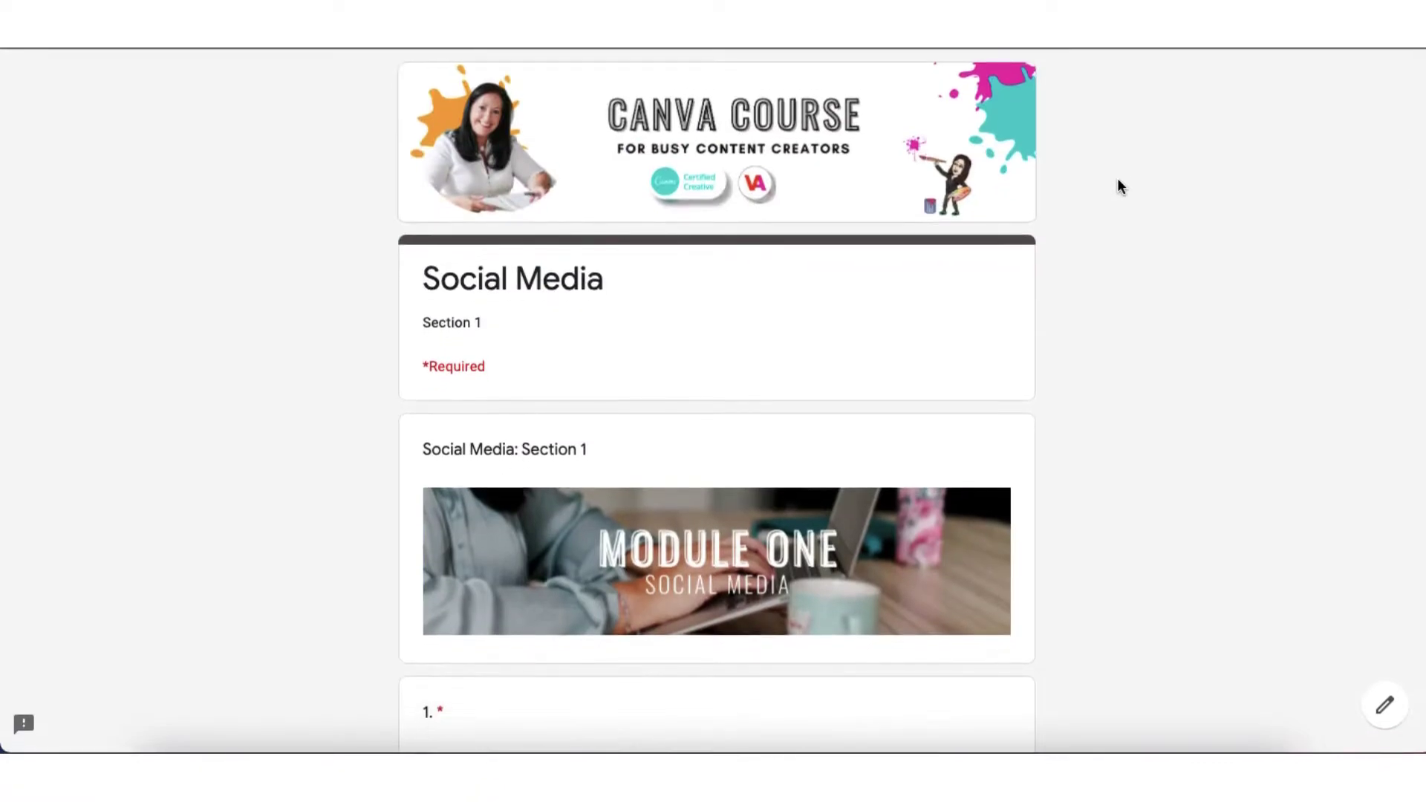
Preview the survey through both sections, checking the module banners, question images and closing thank-you image
scroll(1120, 186, down, 3)
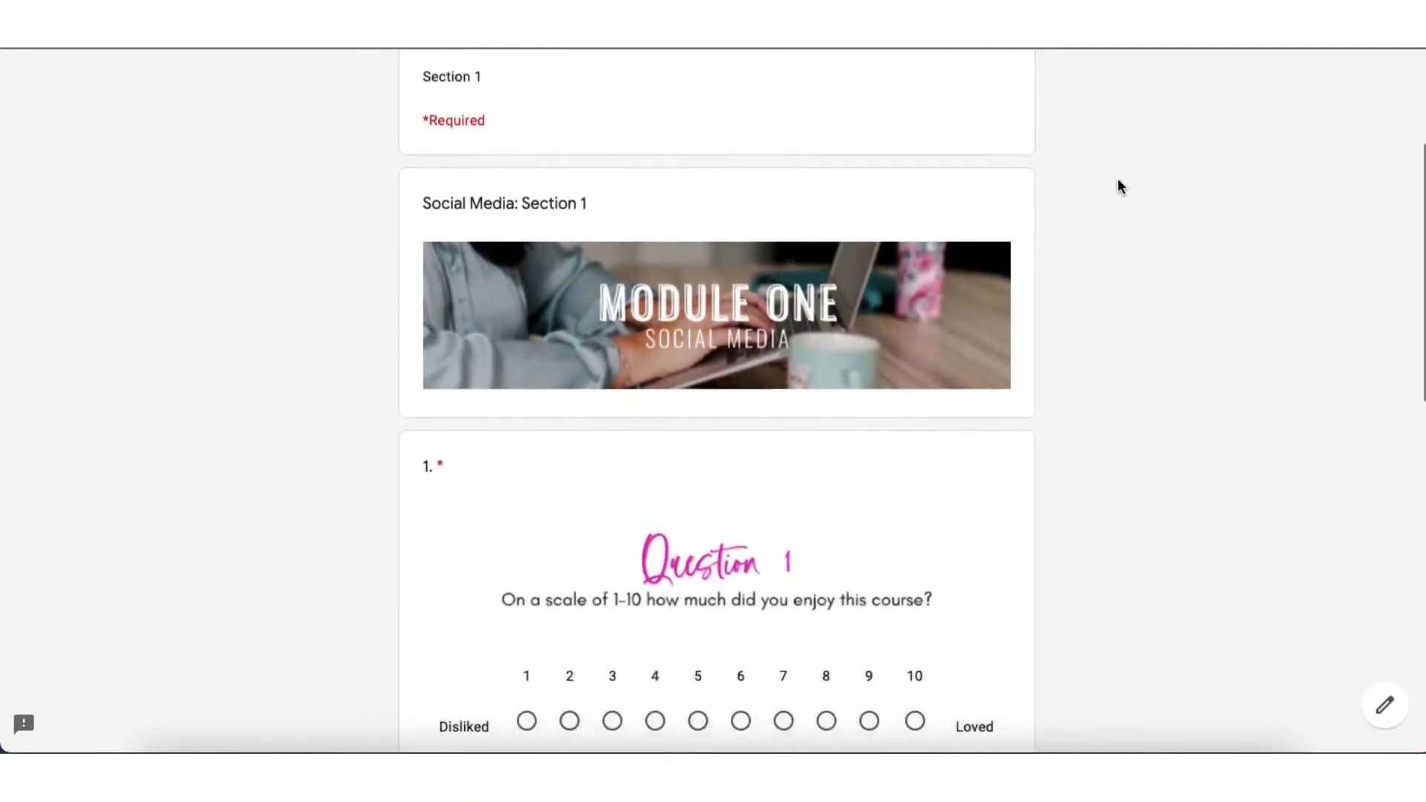
scroll(1121, 186, down, 4)
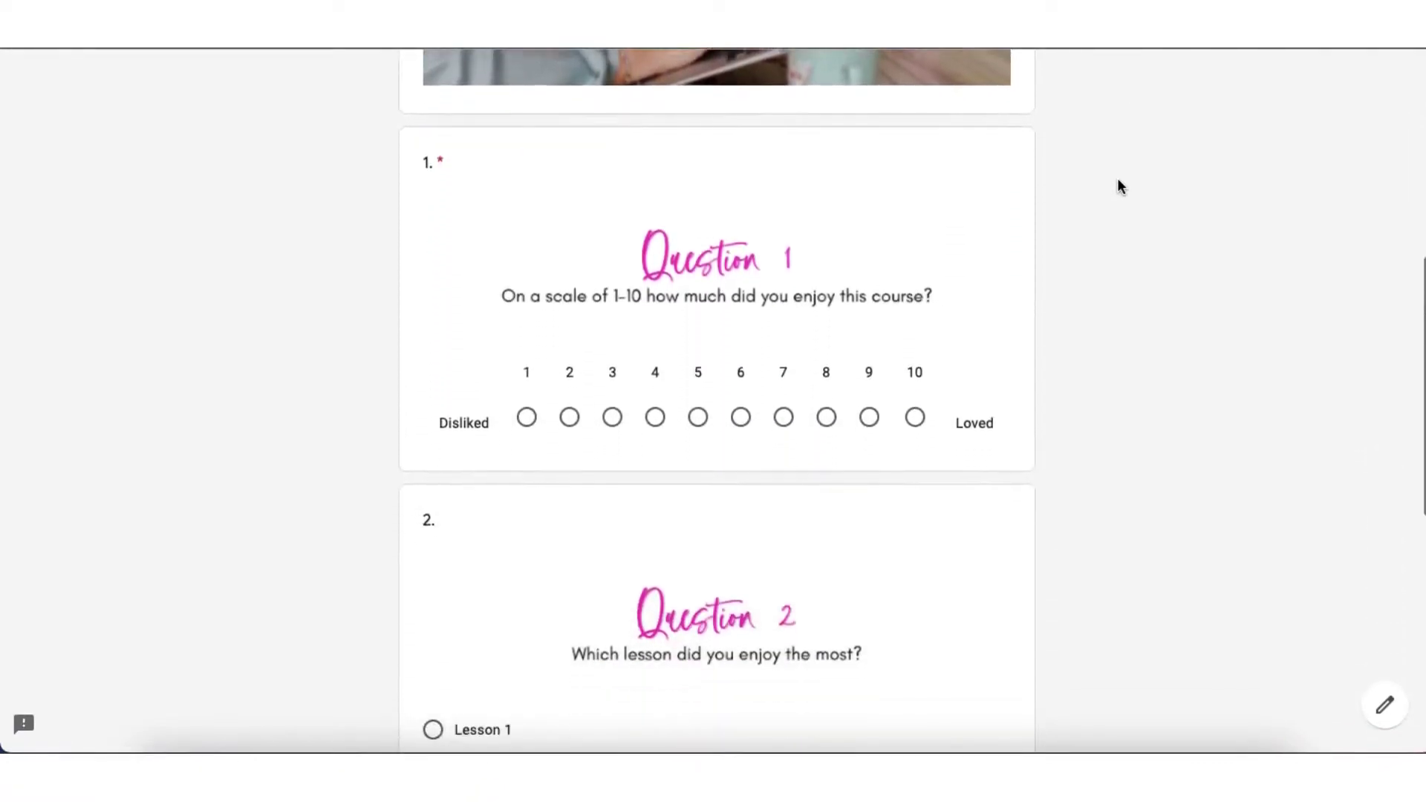
scroll(1120, 186, down, 3)
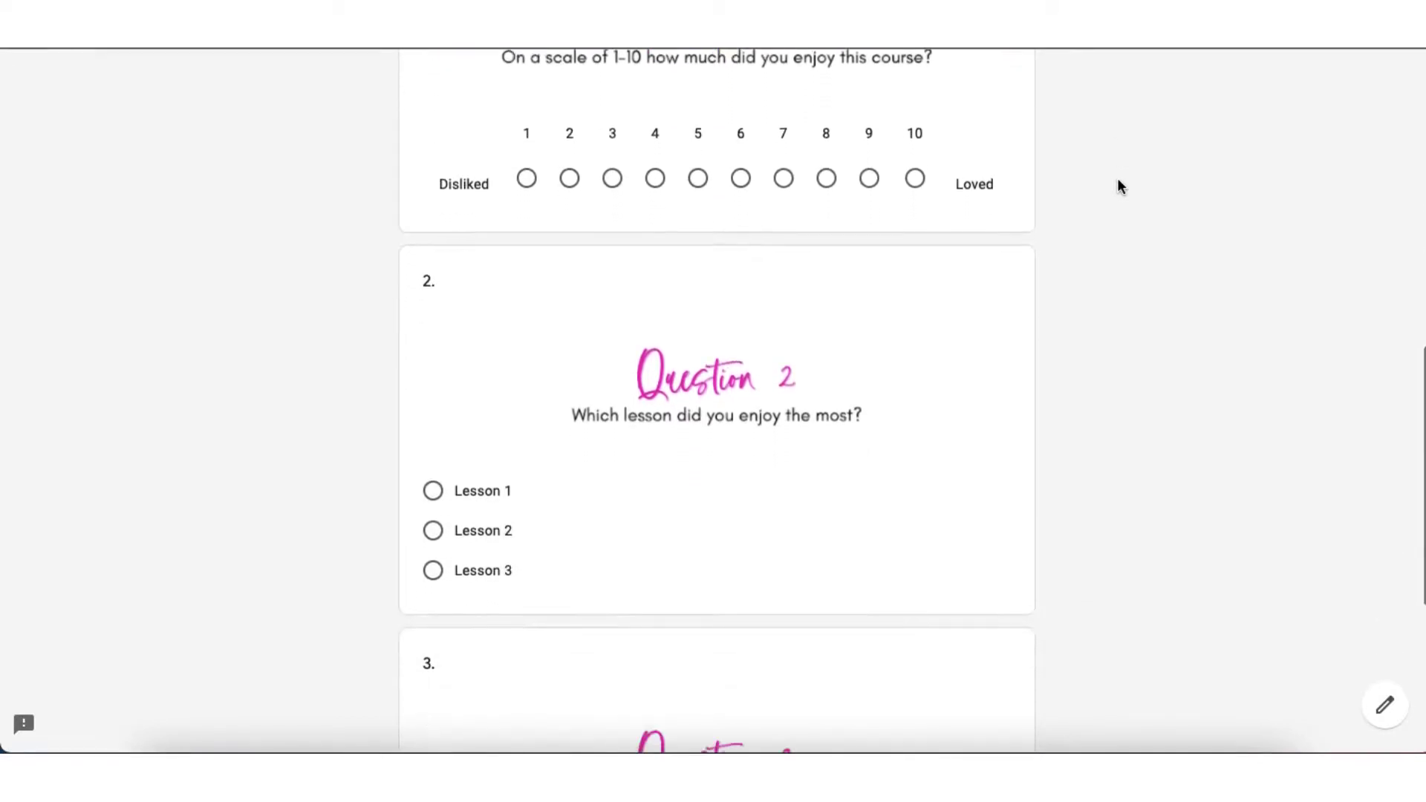
scroll(1121, 185, down, 5)
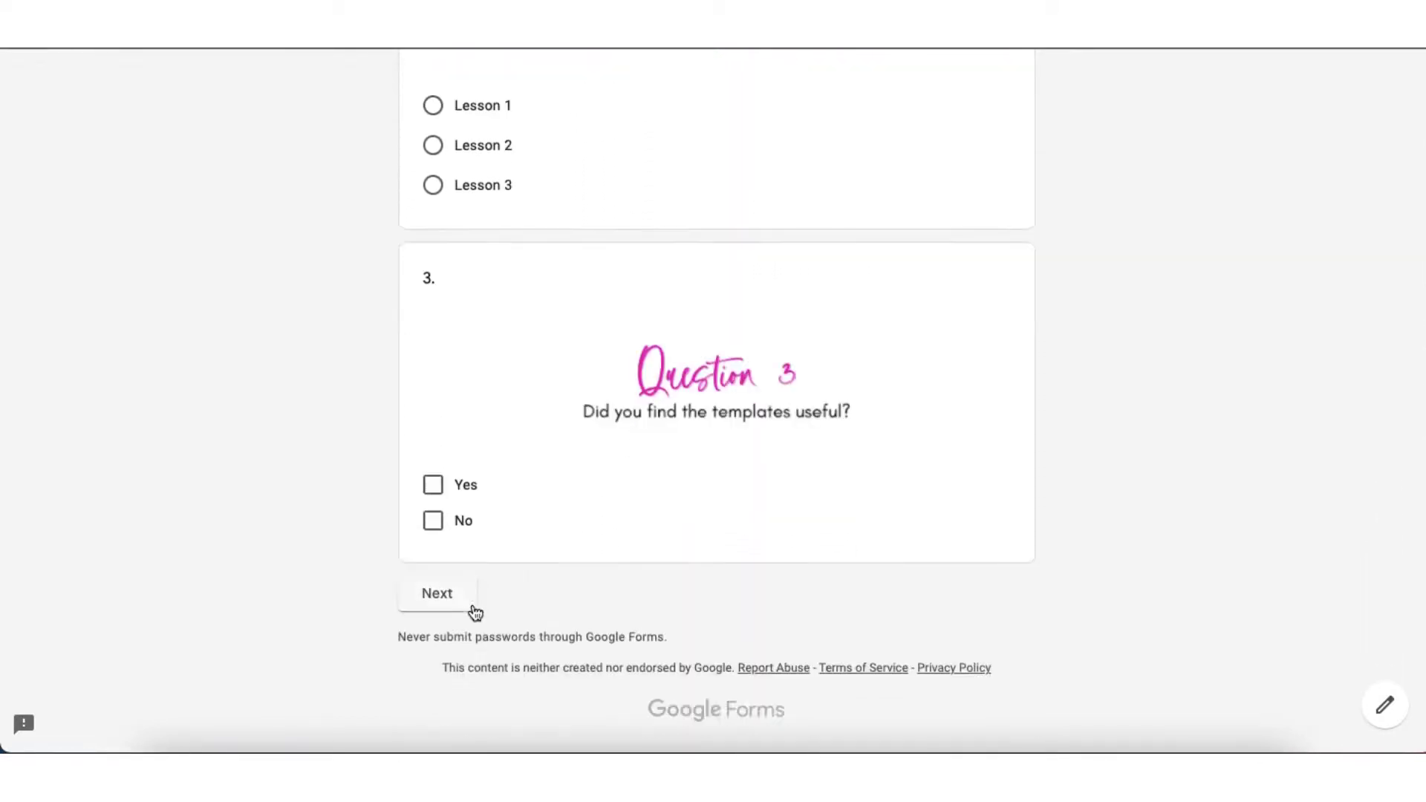
click(436, 594)
scroll(1144, 520, down, 5)
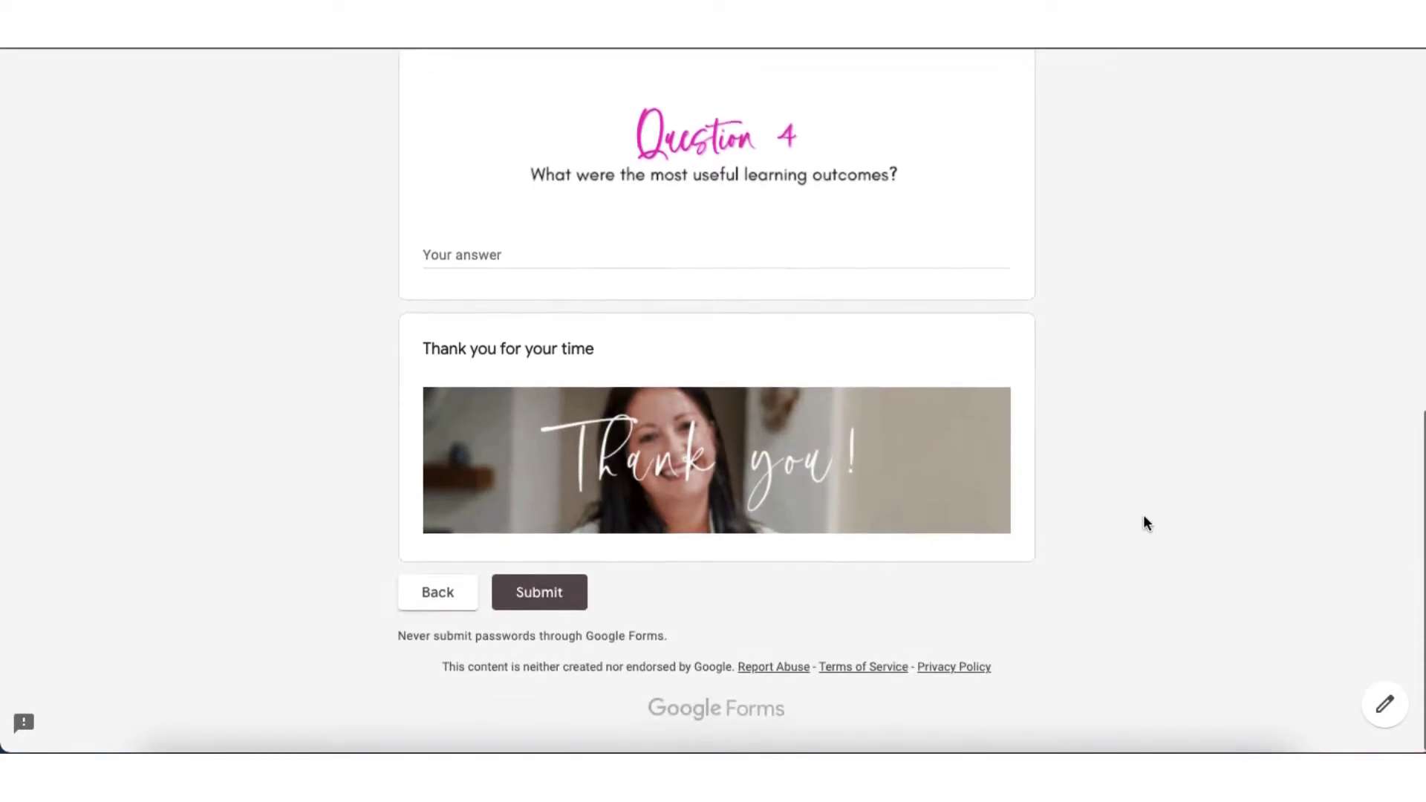